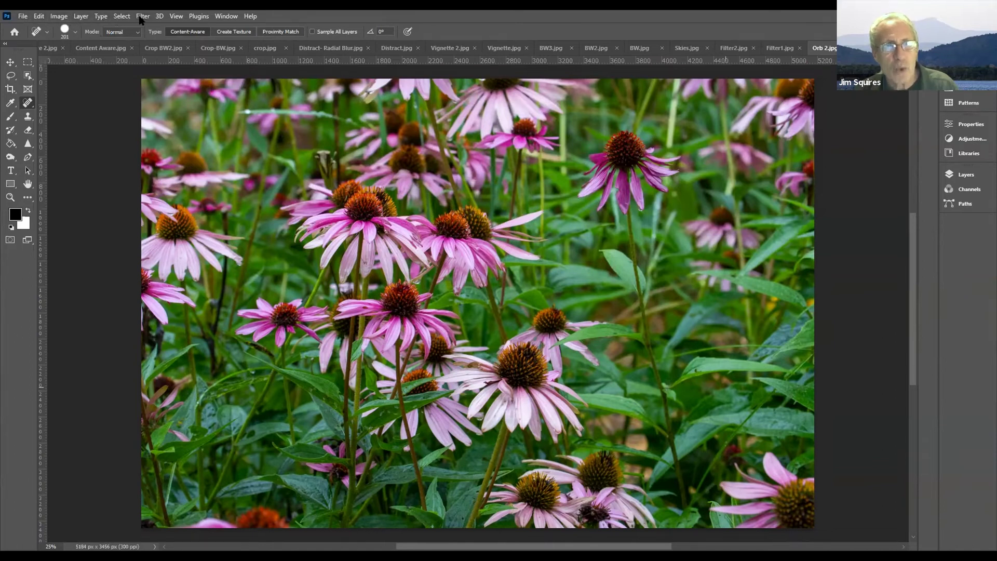
left_click(60, 17)
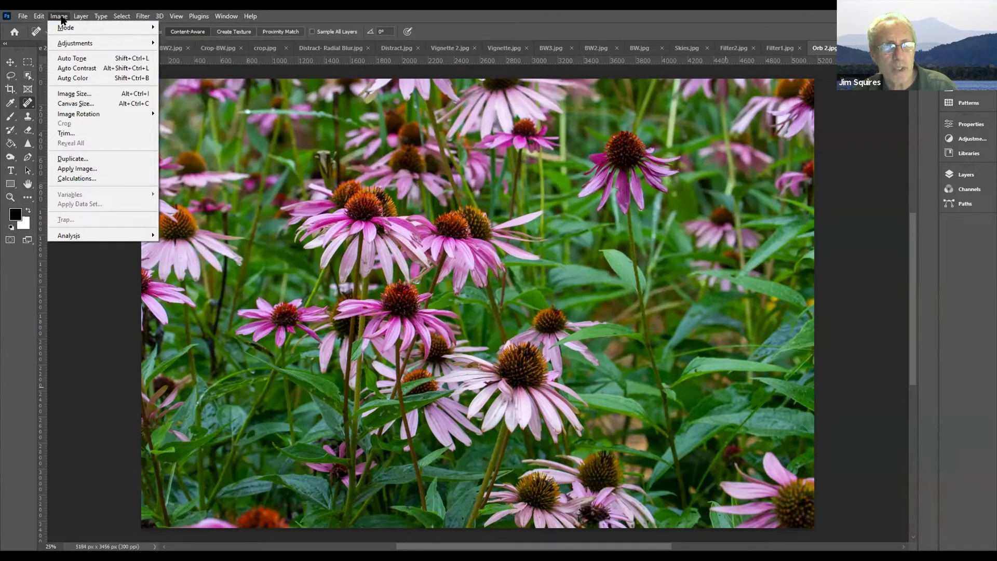
left_click(59, 17)
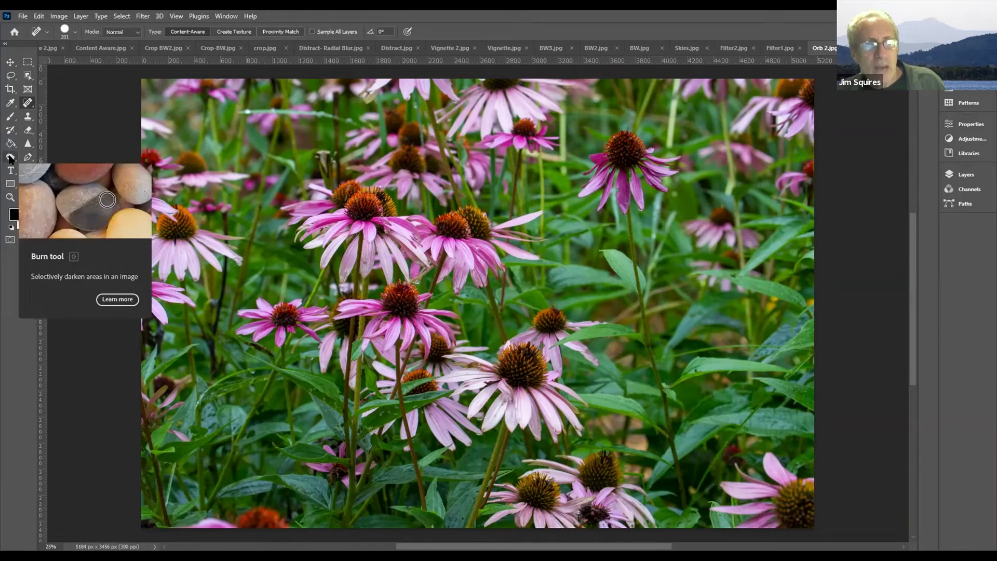
left_click(10, 158)
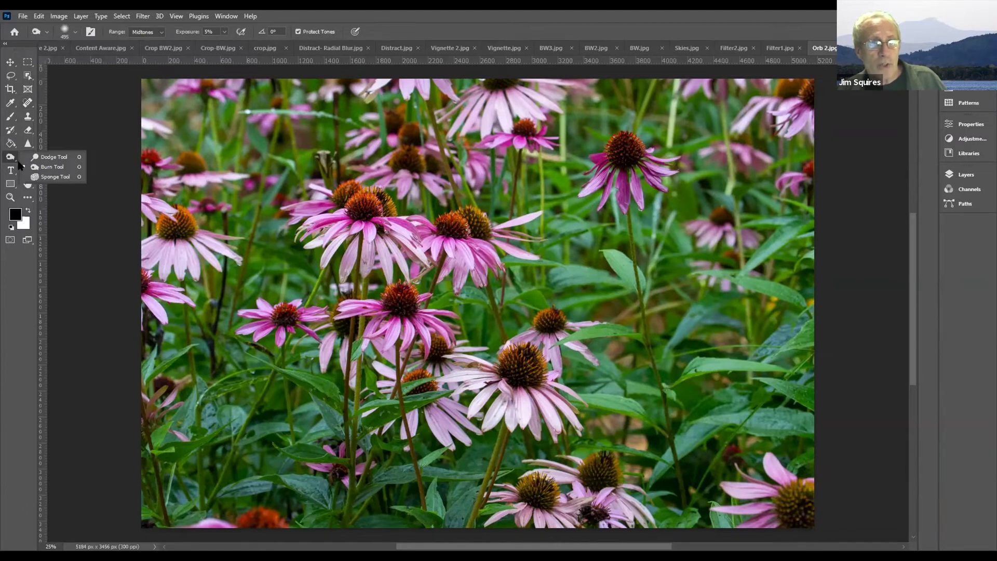
left_click(44, 158)
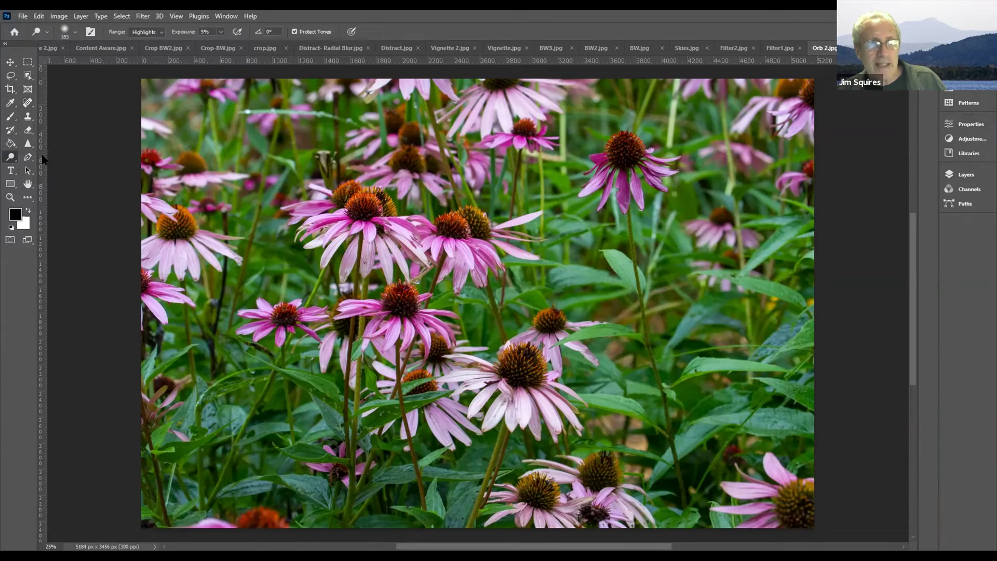
right_click(11, 158)
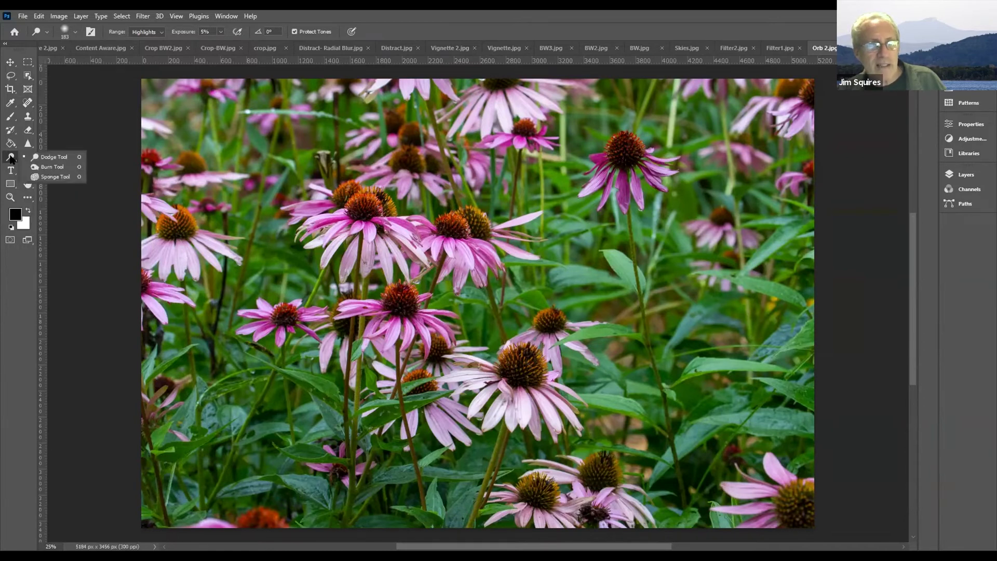
left_click(52, 167)
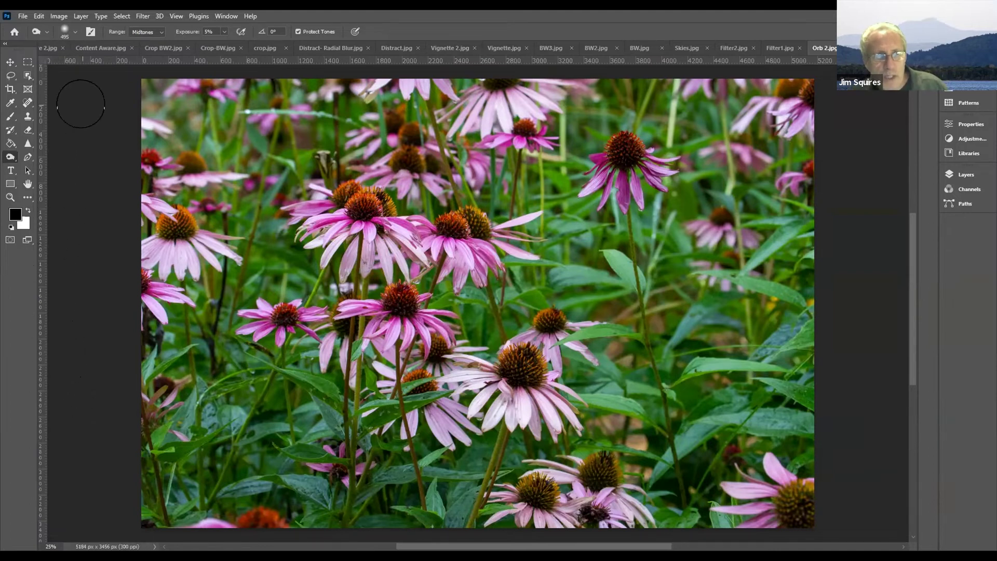
Crop the coneflower photo to a 1:1 square at full image height, with the frame shifted slightly towards the photo's left side.
left_click(11, 91)
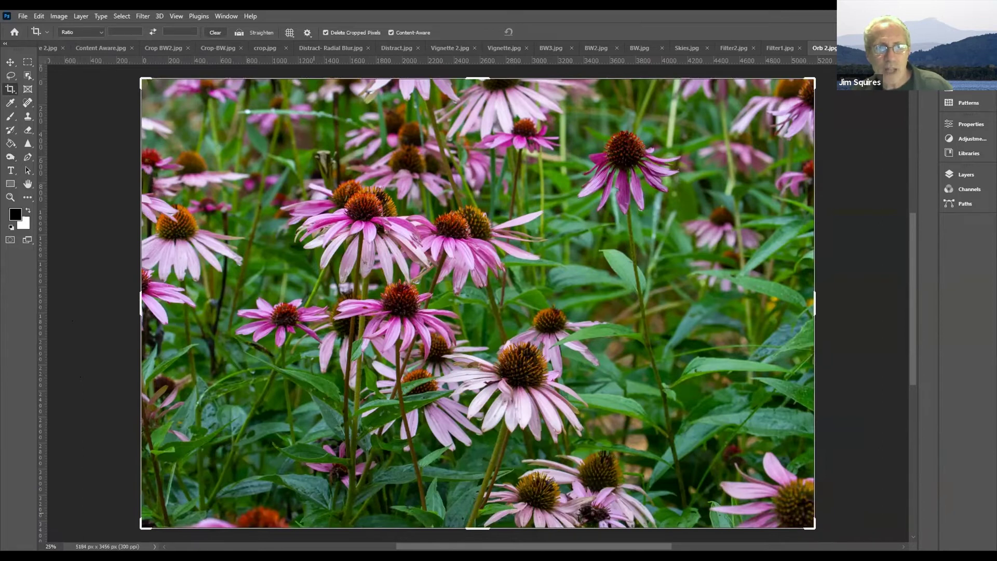
left_click(813, 309)
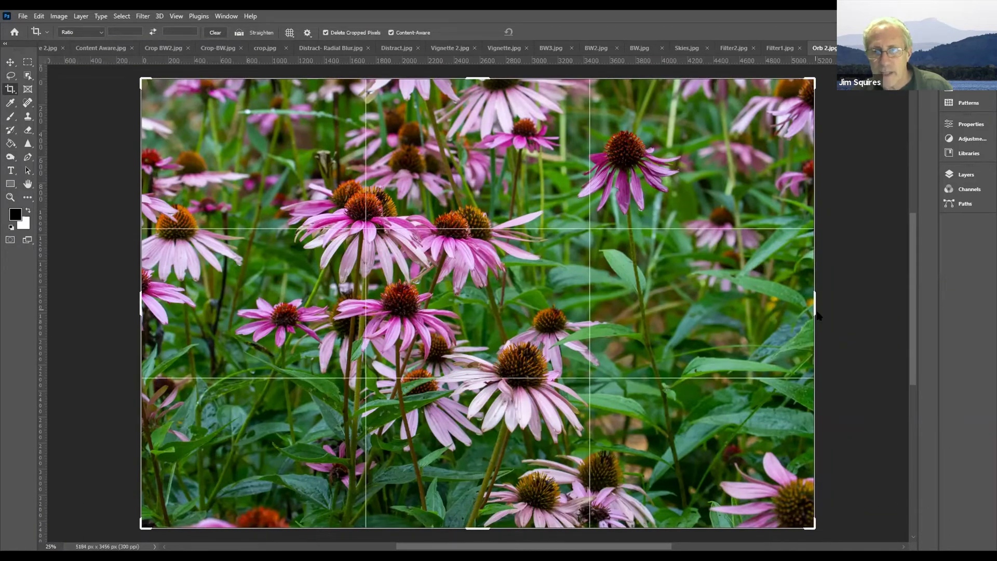
left_click(813, 79)
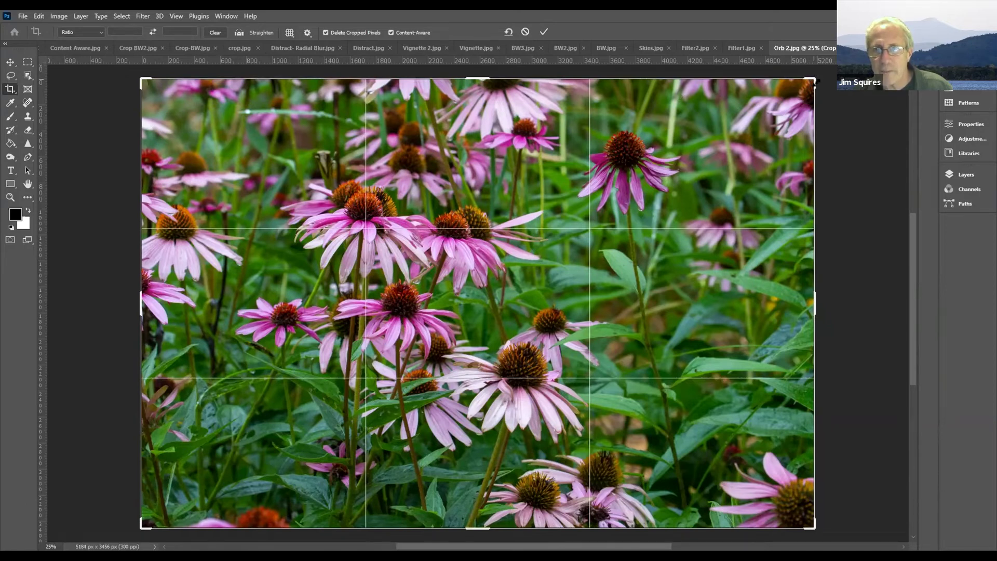
left_click(525, 32)
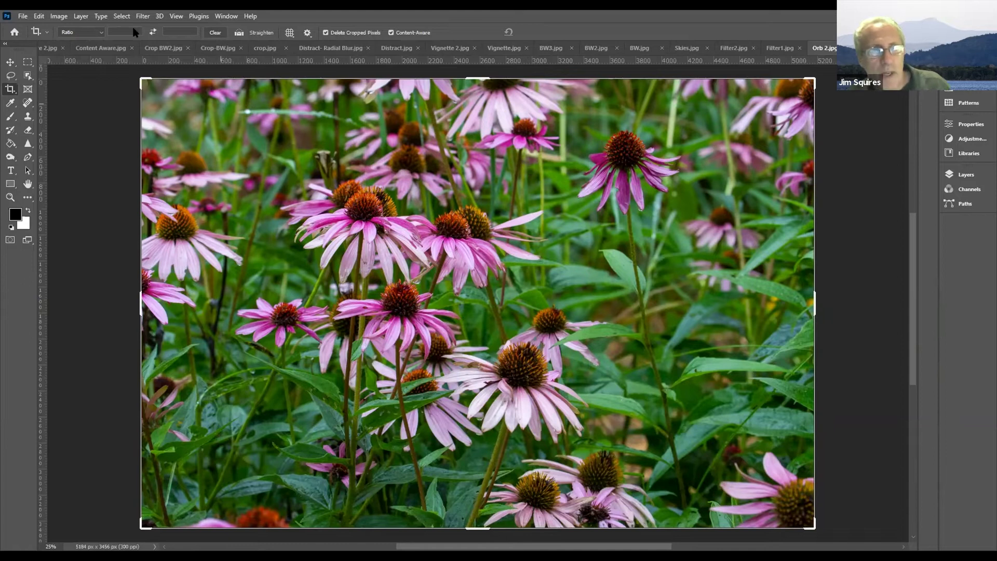
left_click(102, 32)
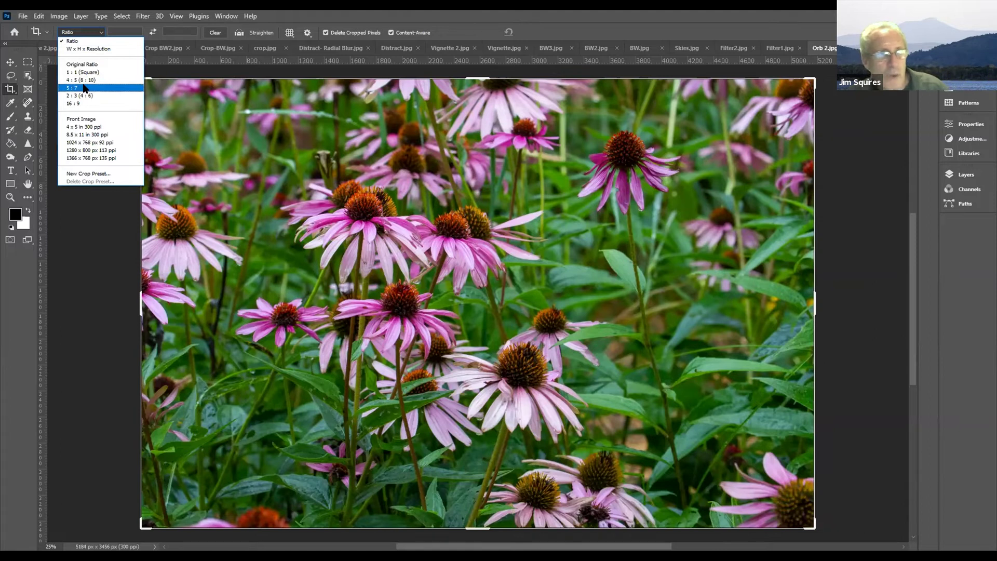
left_click(83, 73)
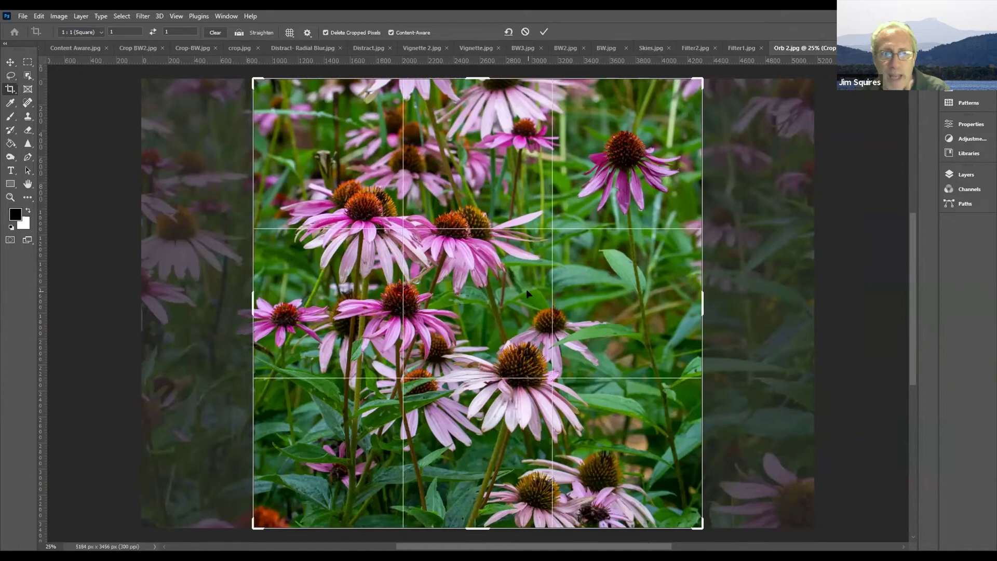
key("slash")
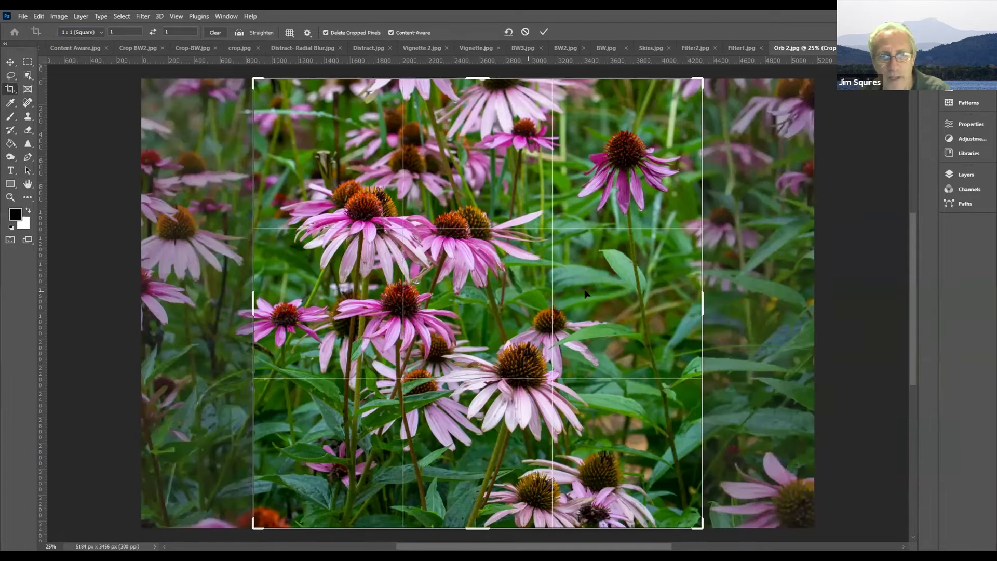
scroll(561, 295, "left", 2)
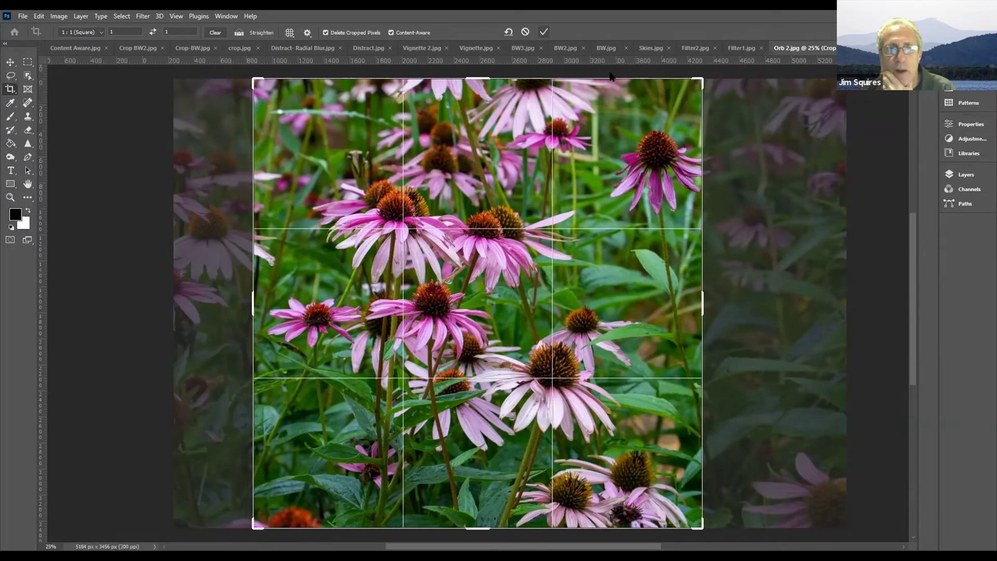
left_click(544, 32)
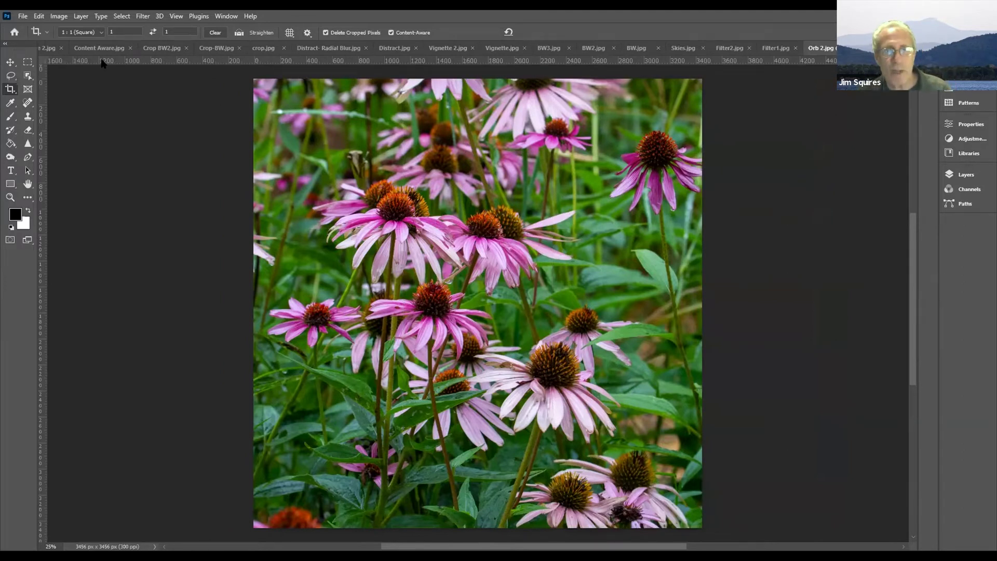
Apply the Polar Coordinates distortion filter to the square flower image with the Polar to Rectangular option.
left_click(144, 19)
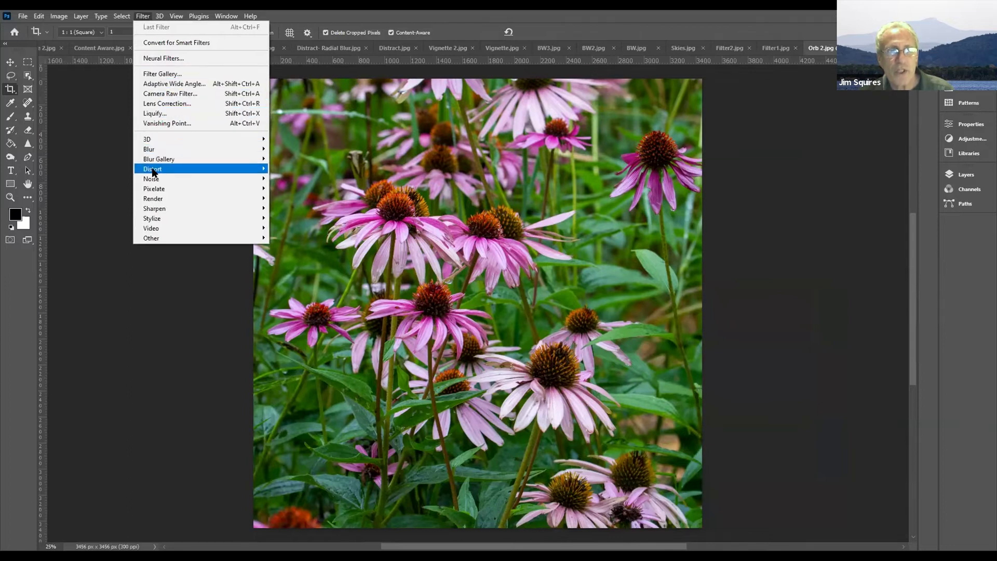
mouse_move(154, 173)
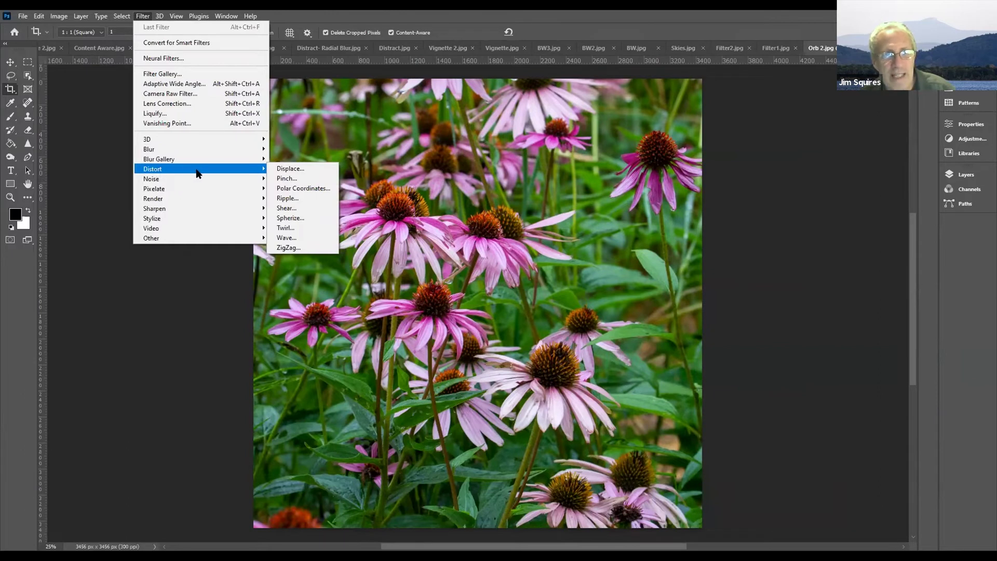
left_click(289, 192)
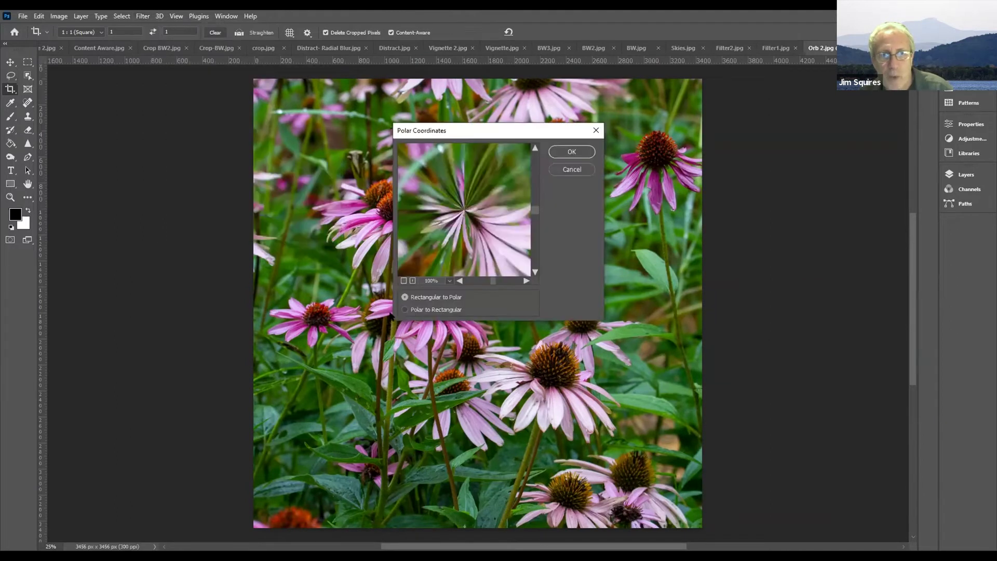
left_click(404, 309)
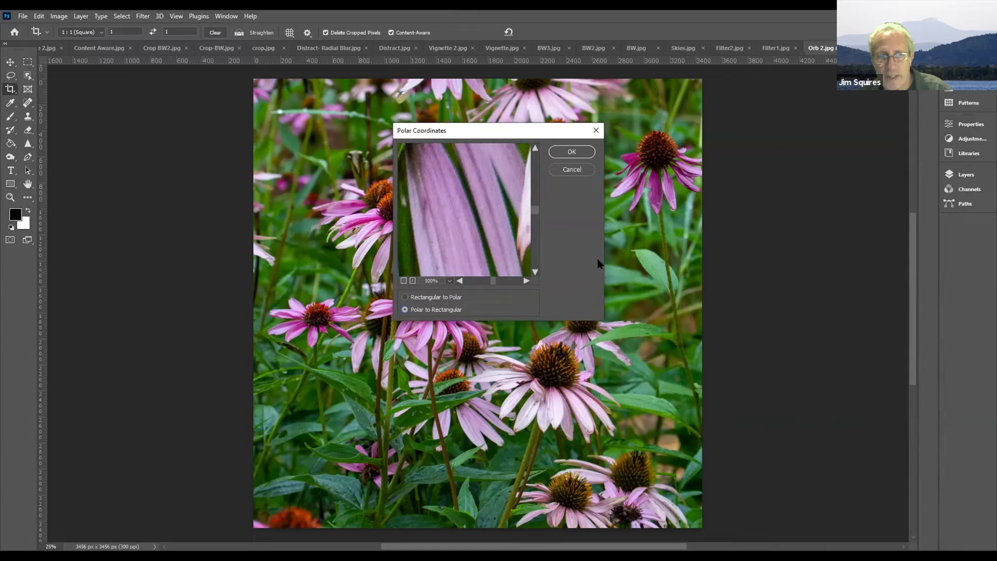
left_click(572, 152)
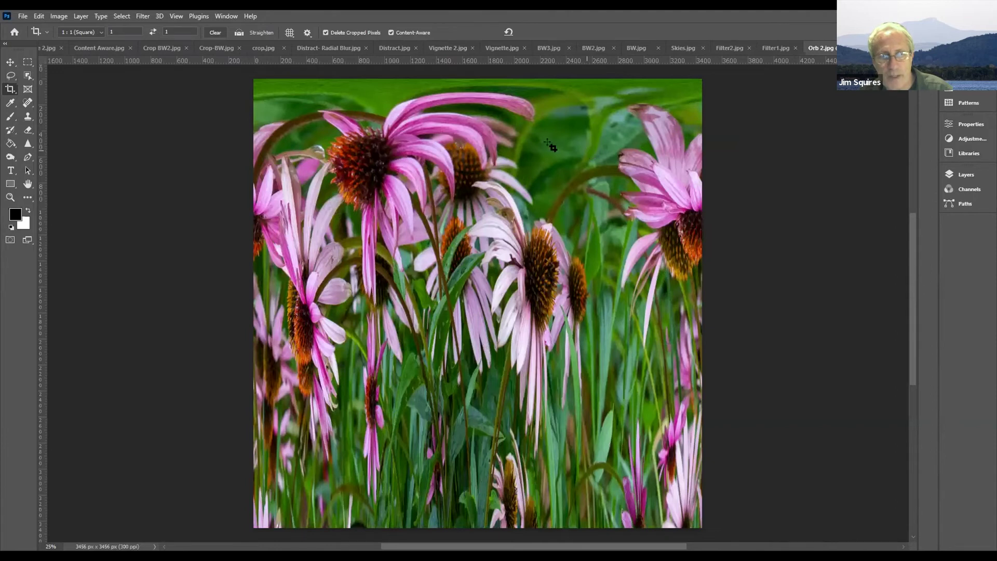
Rotate the distorted flower image by 180°.
left_click(58, 17)
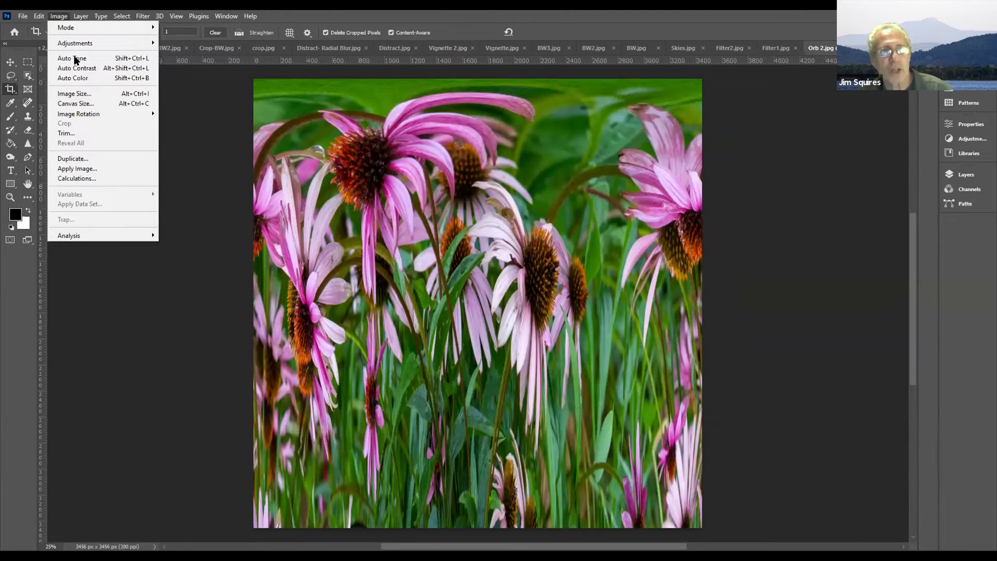
mouse_move(97, 116)
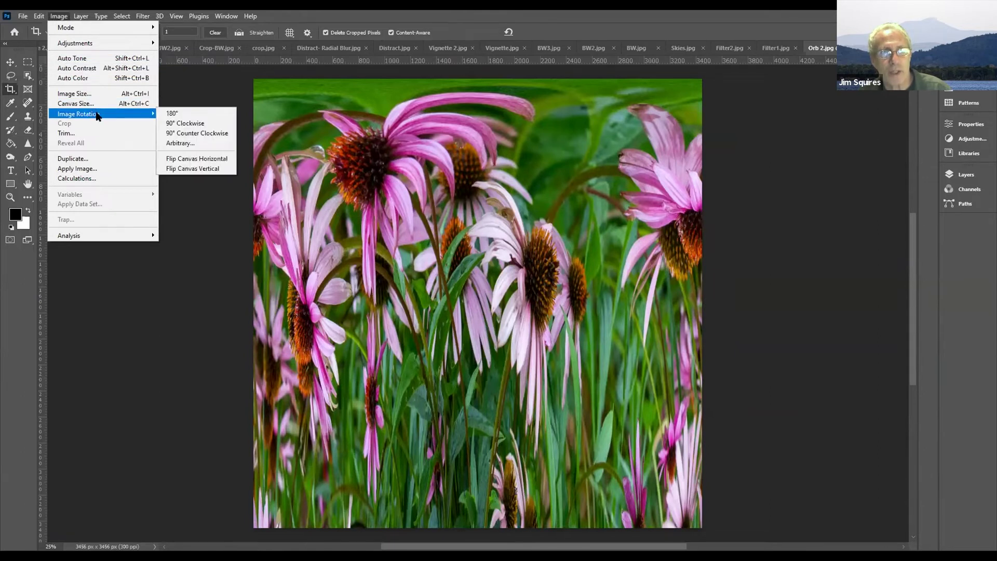
left_click(188, 116)
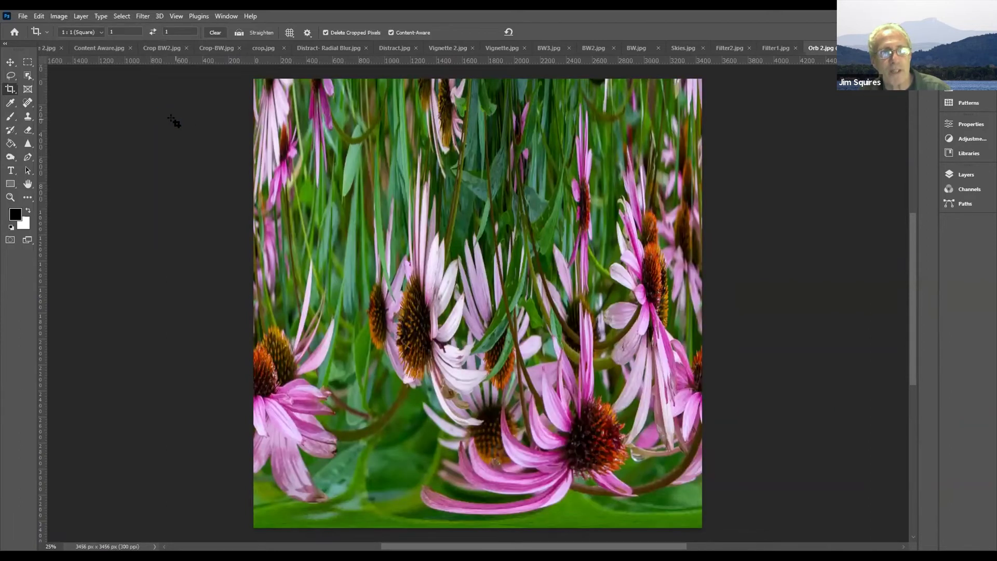
Apply the Polar Coordinates distortion filter to the rotated image with the Rectangular to Polar option to form an orb.
left_click(141, 17)
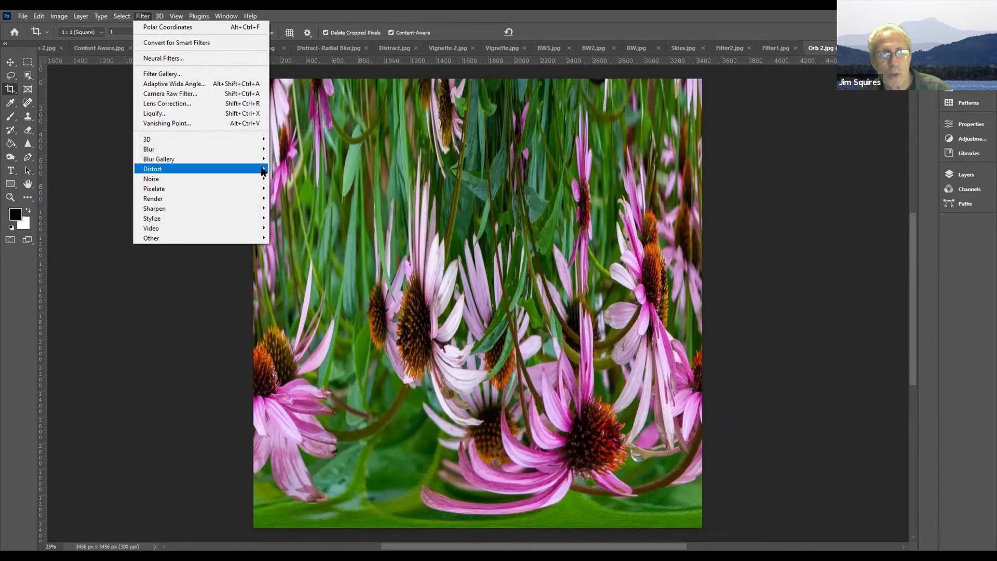
mouse_move(263, 171)
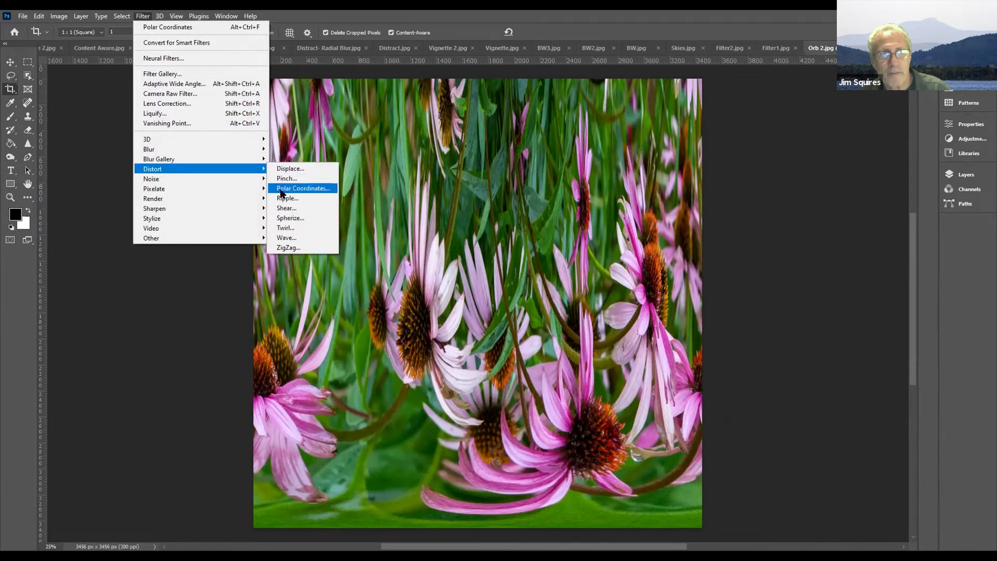
left_click(283, 188)
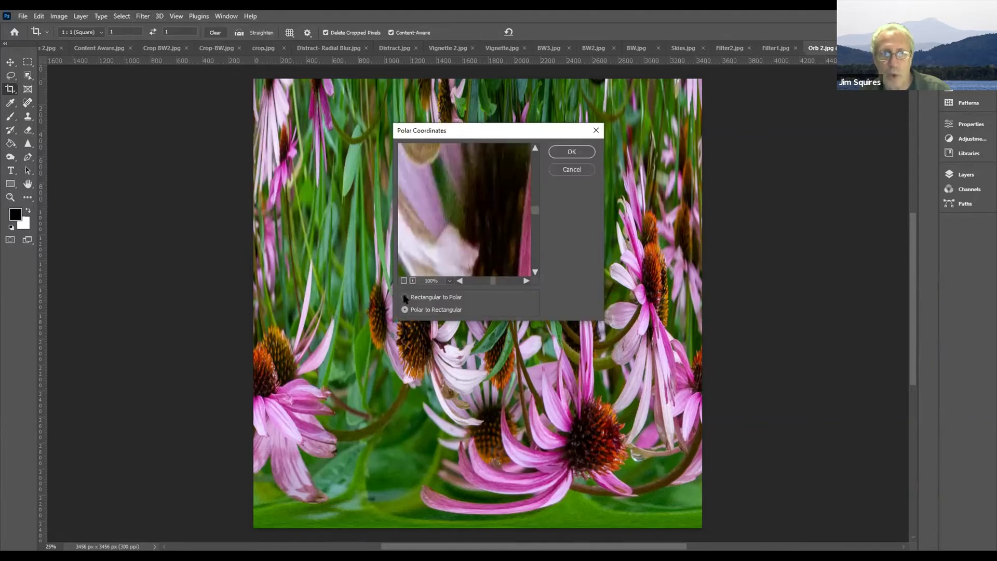
left_click(405, 297)
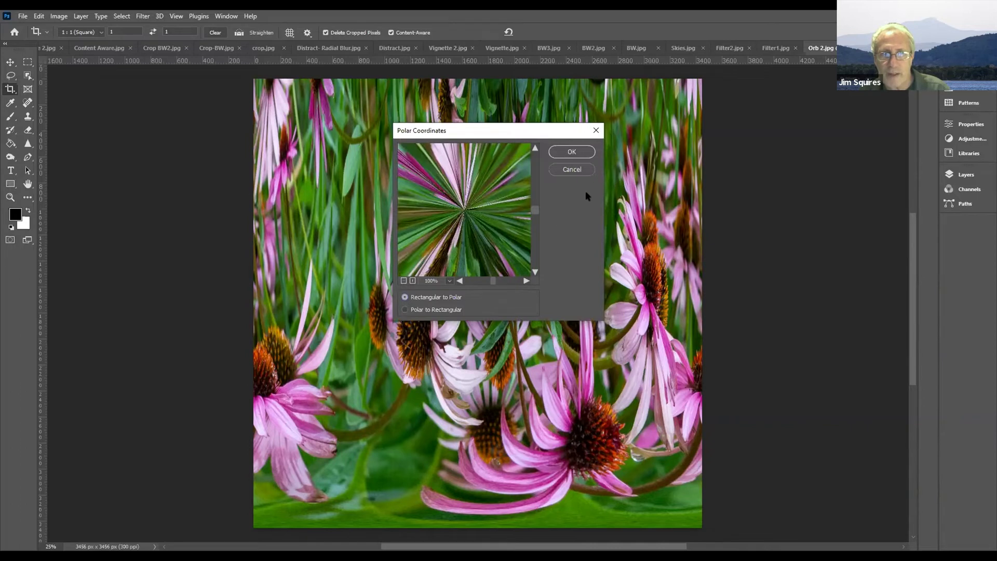
left_click(582, 153)
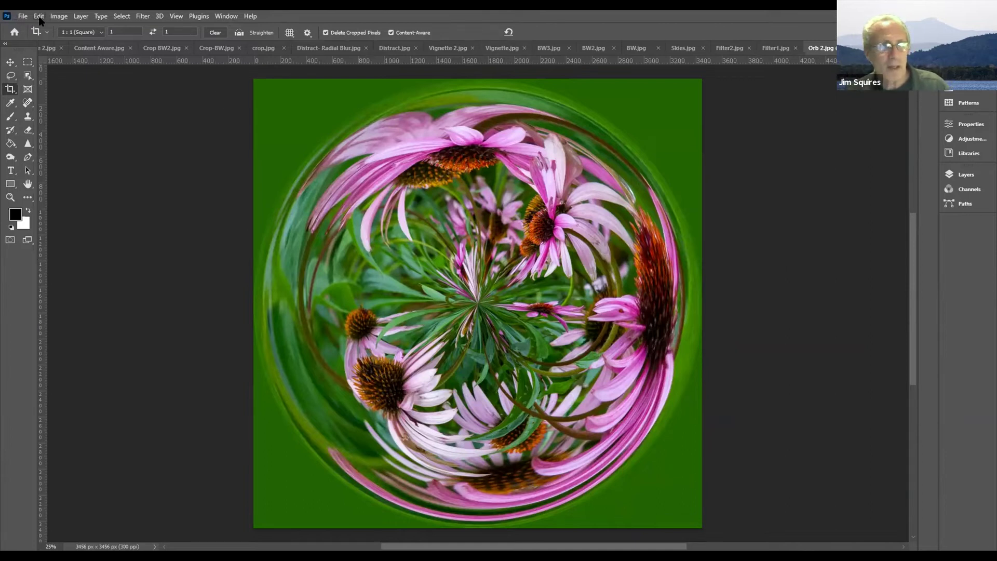
Commit the full-frame square crop on the orb image and close Orb 2.jpg.
left_click(814, 128)
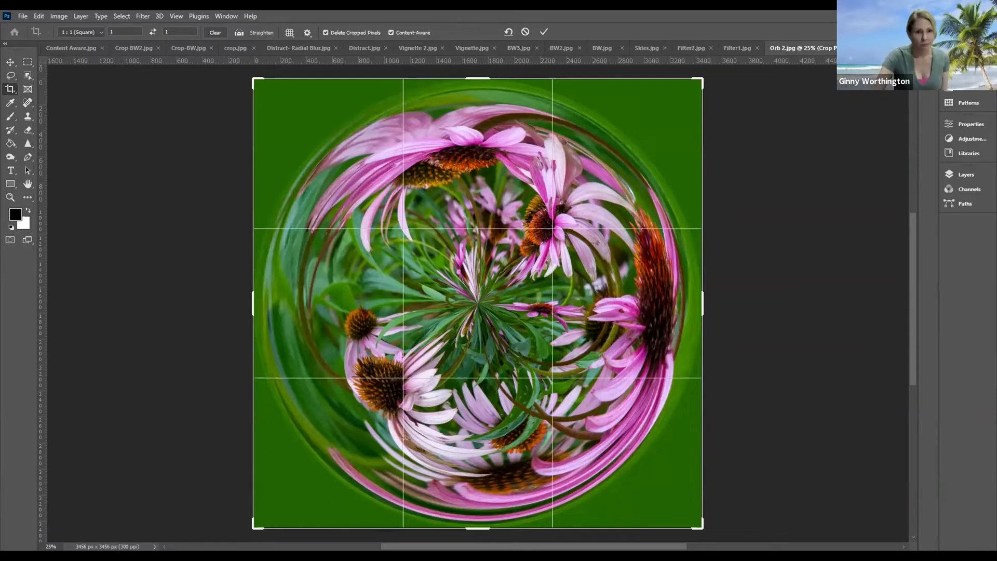
left_click(544, 32)
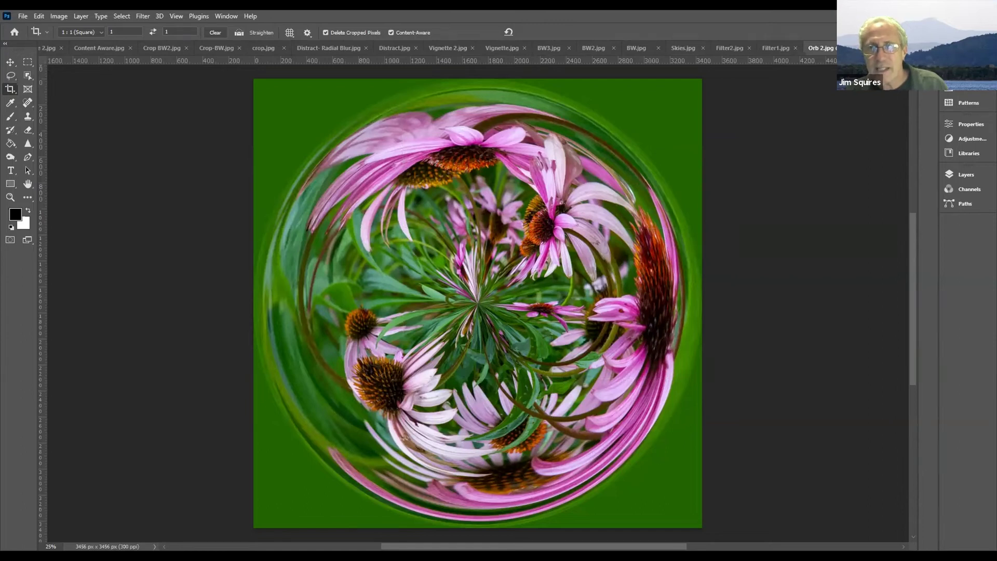
key("ctrl+w")
left_click(493, 215)
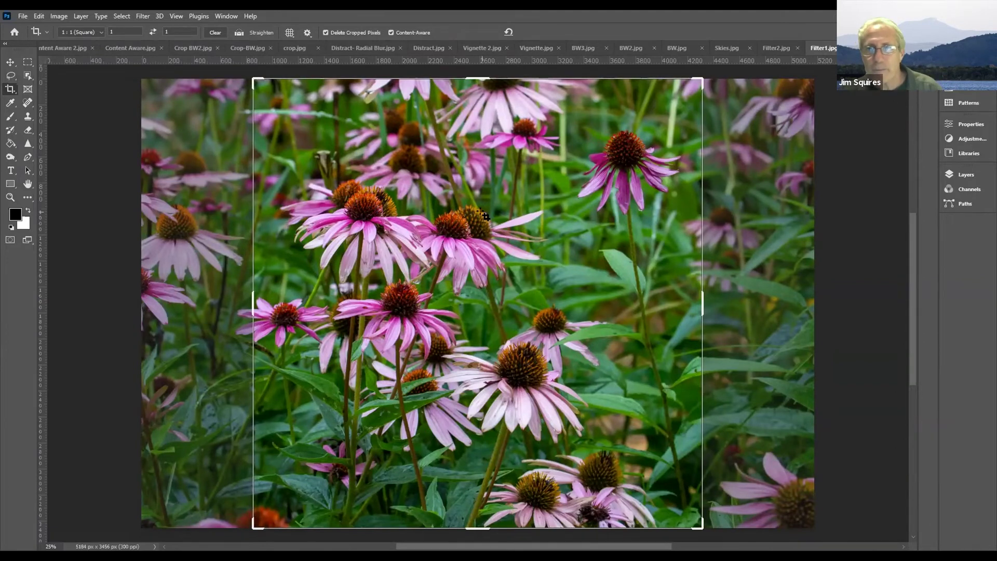
View Filter2.jpg briefly, return to Filter1.jpg and replace its crop frame with the Zoom tool.
left_click(784, 49)
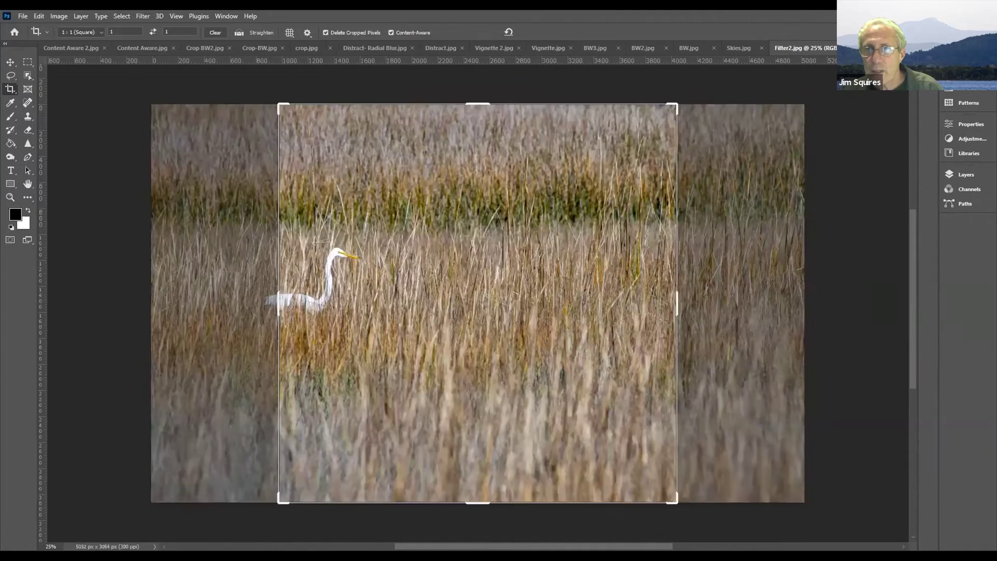
key("ctrl+Tab")
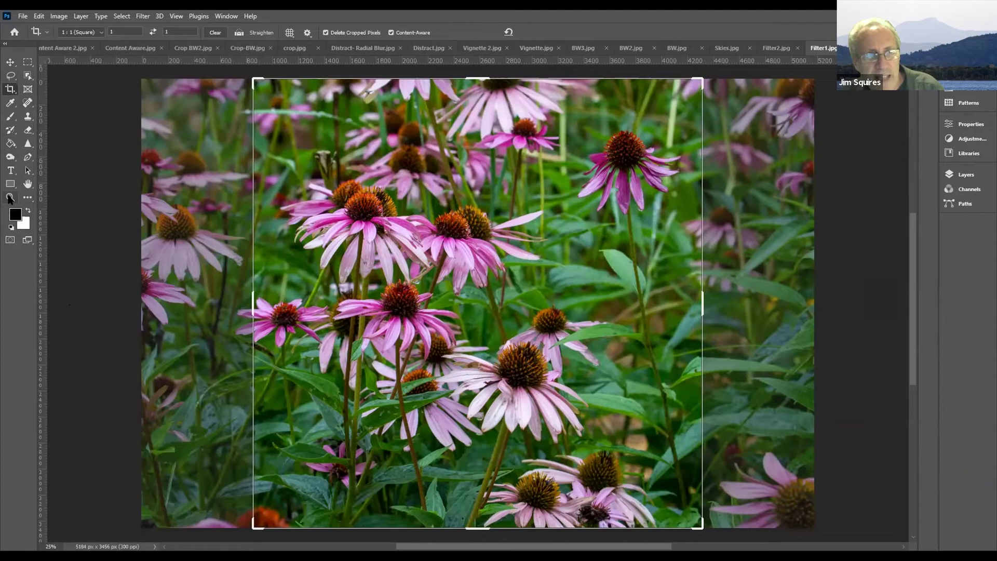
key("Escape")
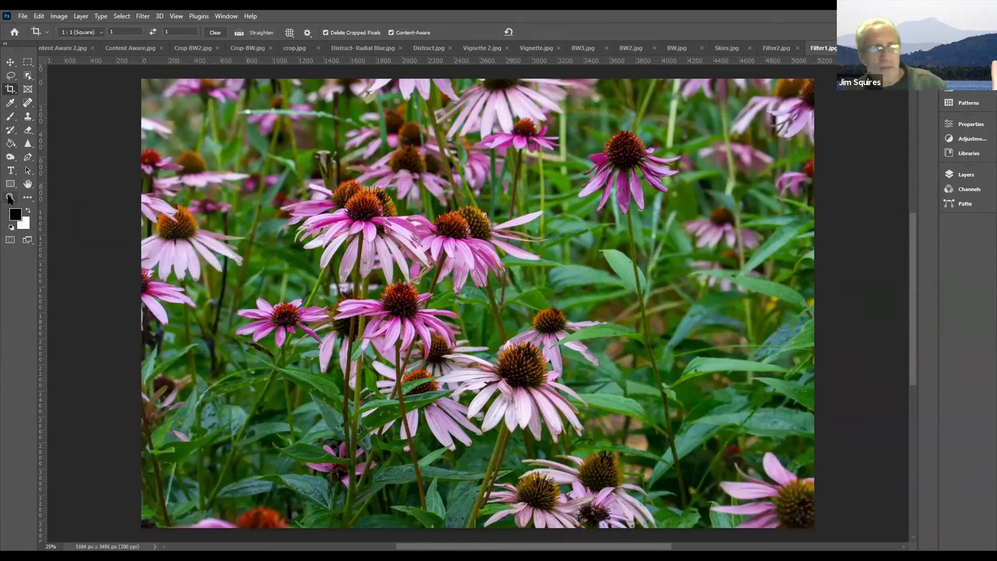
left_click(10, 198)
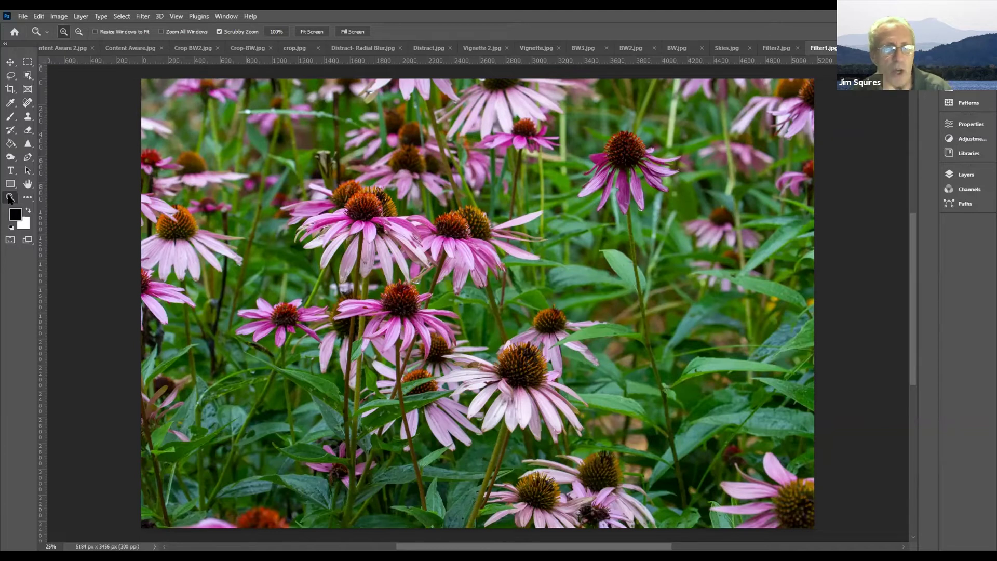
Open the Filter Gallery for Filter1.jpg, fit the image in the preview and show the Artistic filters instead of the Texture ones.
left_click(141, 16)
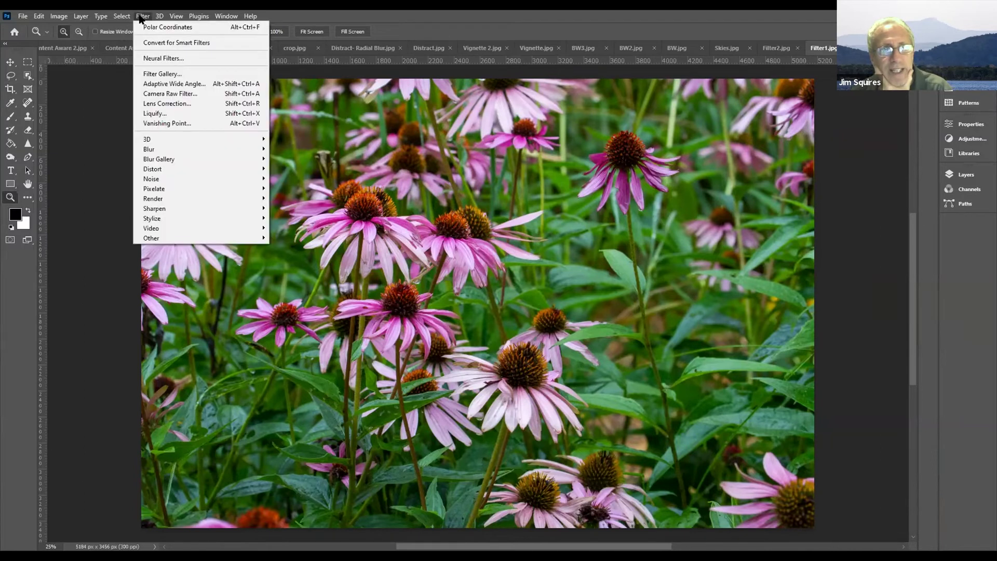
left_click(152, 75)
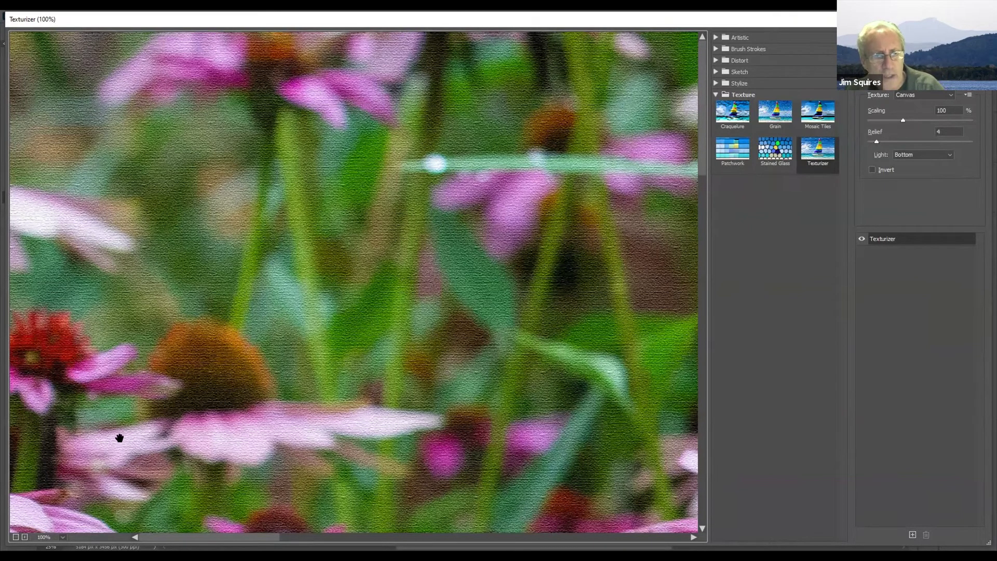
left_click(63, 538)
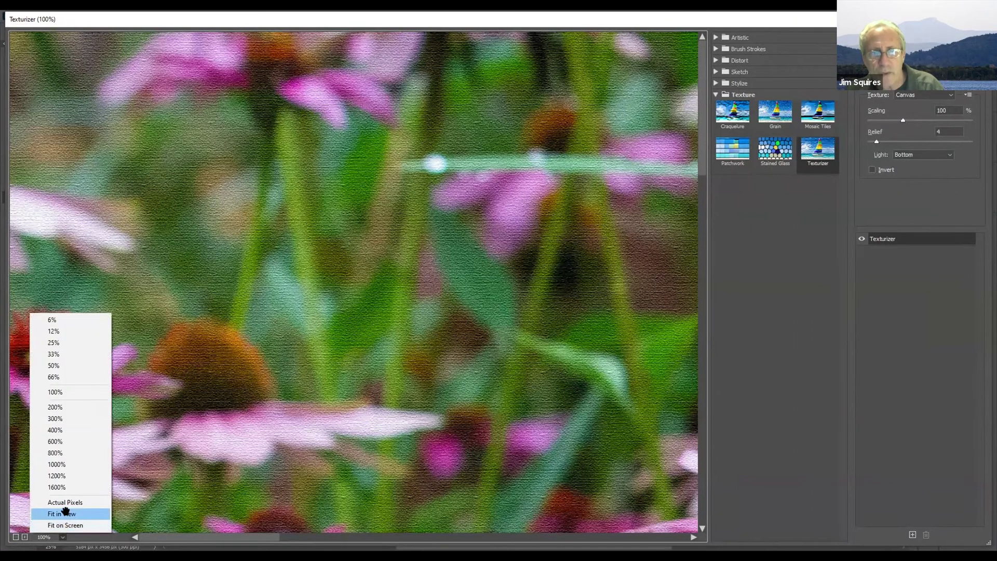
left_click(61, 514)
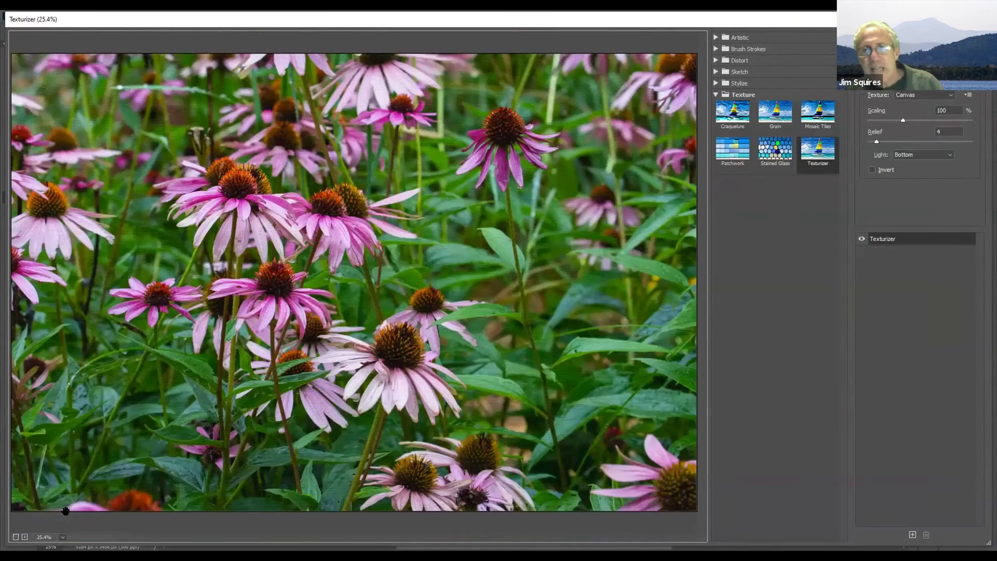
left_click(784, 39)
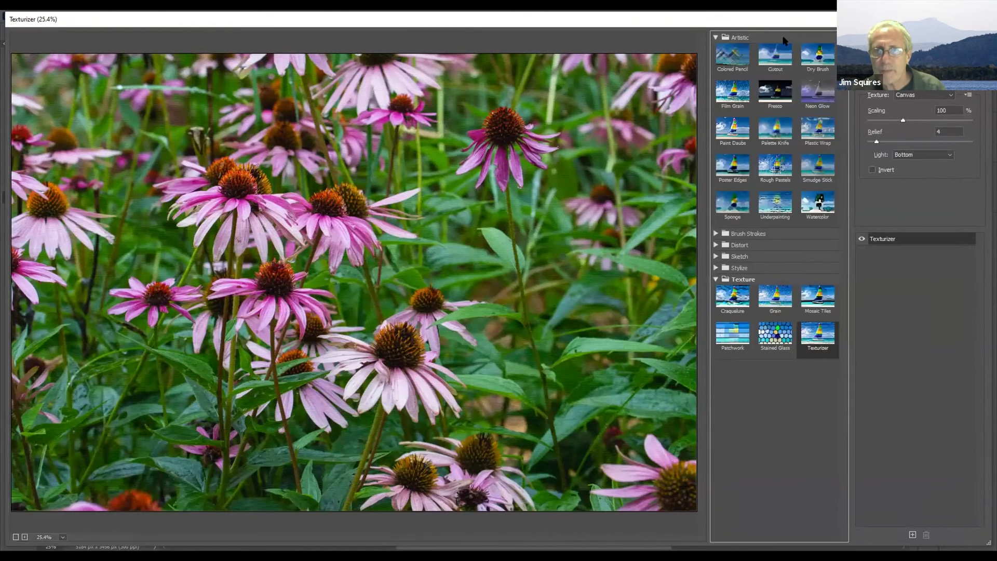
left_click(714, 279)
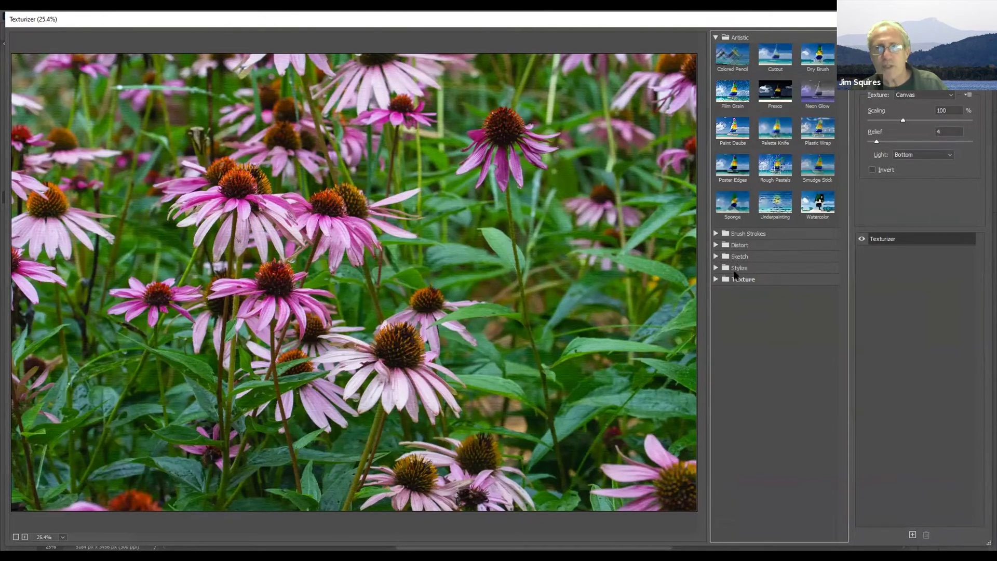
Preview the Colored Pencil, Cutout, Dry Brush and Paint Daubs artistic filters on the coneflower photo.
left_click(735, 65)
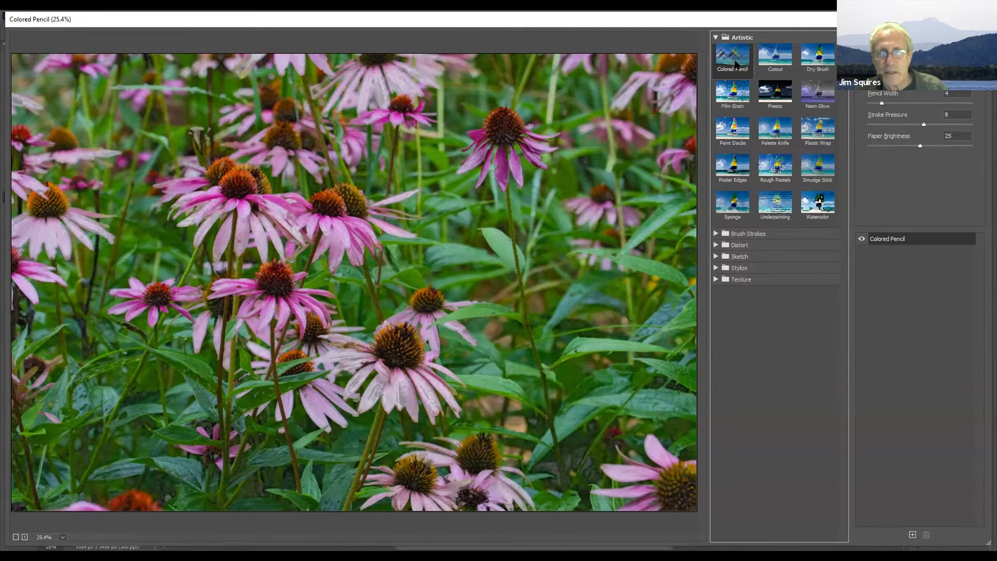
left_click(780, 62)
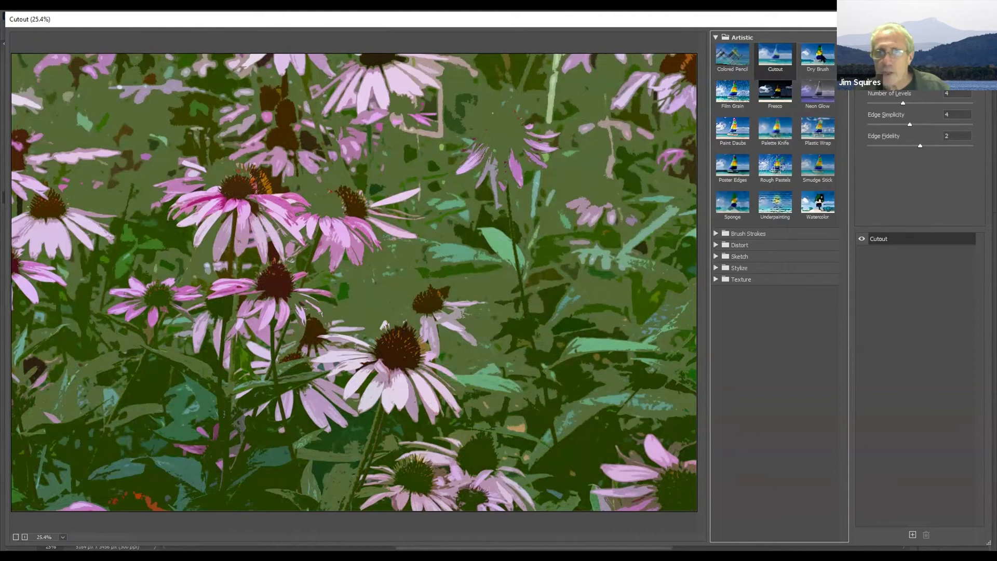
left_click(818, 56)
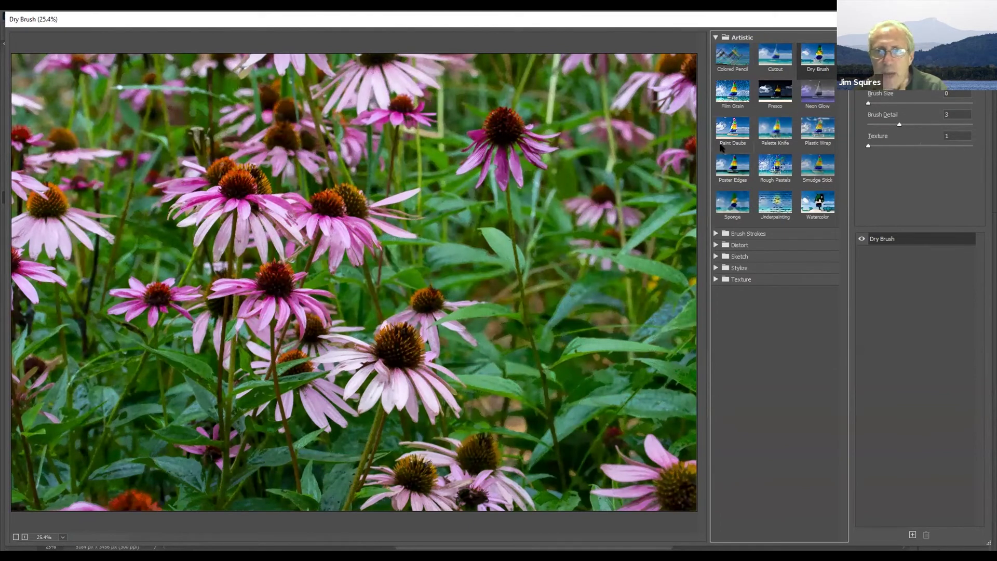
left_click(742, 135)
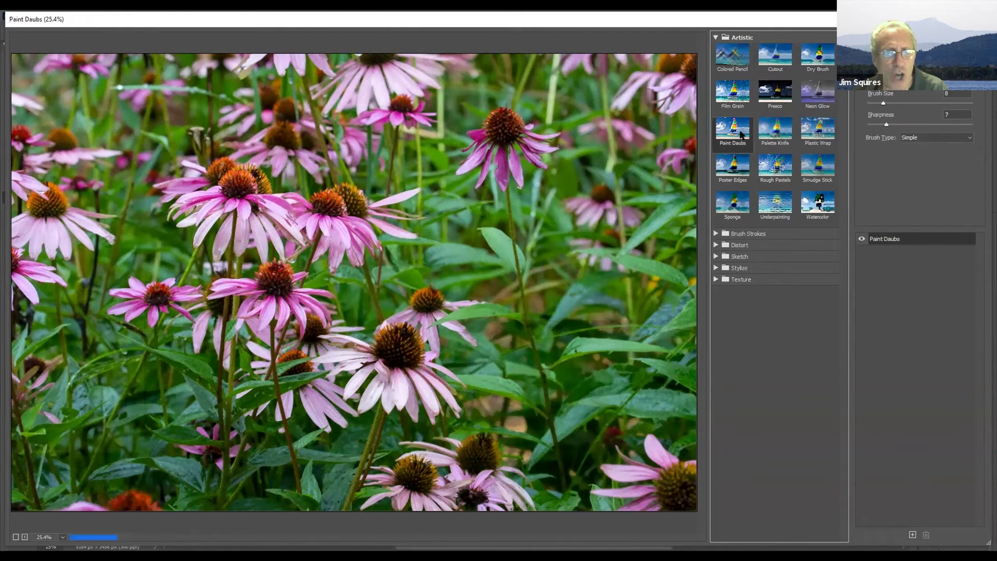
Try the Poster Edges filter with Edge Intensity 2 and Posterization 2, and preview the Underpainting filter.
left_click(730, 171)
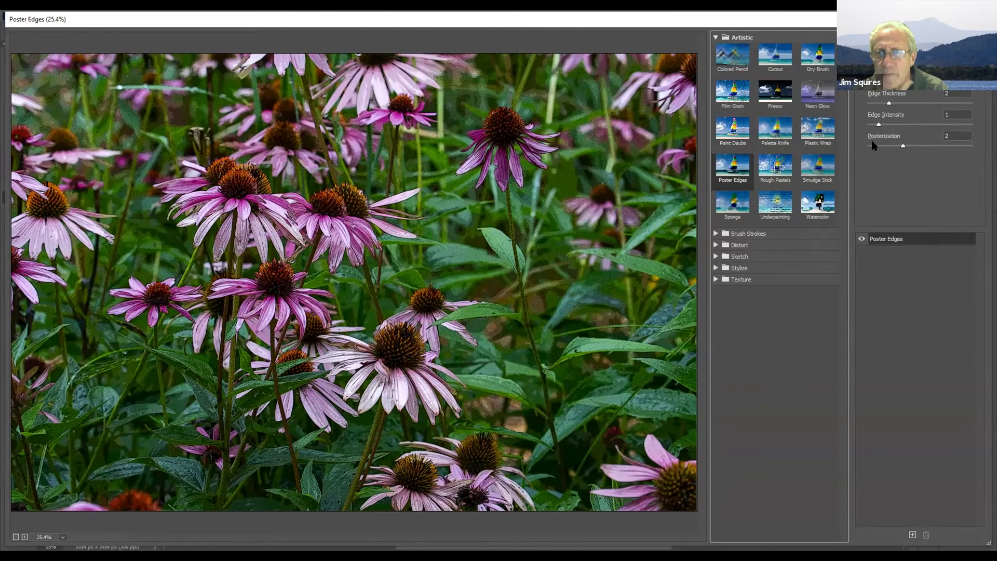
mouse_move(902, 147)
left_mouse_down()
mouse_move(886, 146)
mouse_move(941, 148)
mouse_move(906, 147)
left_mouse_up()
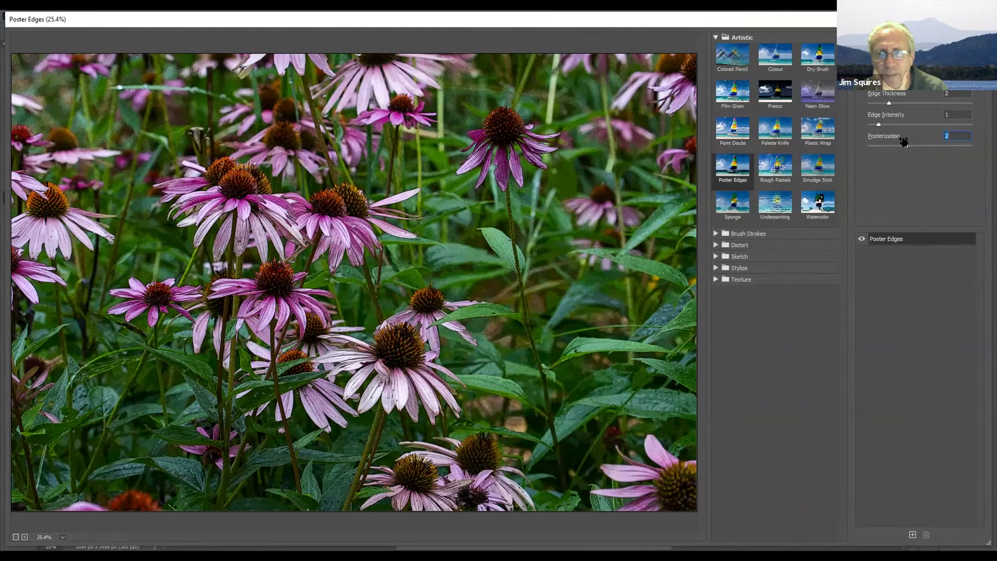
left_click(880, 125)
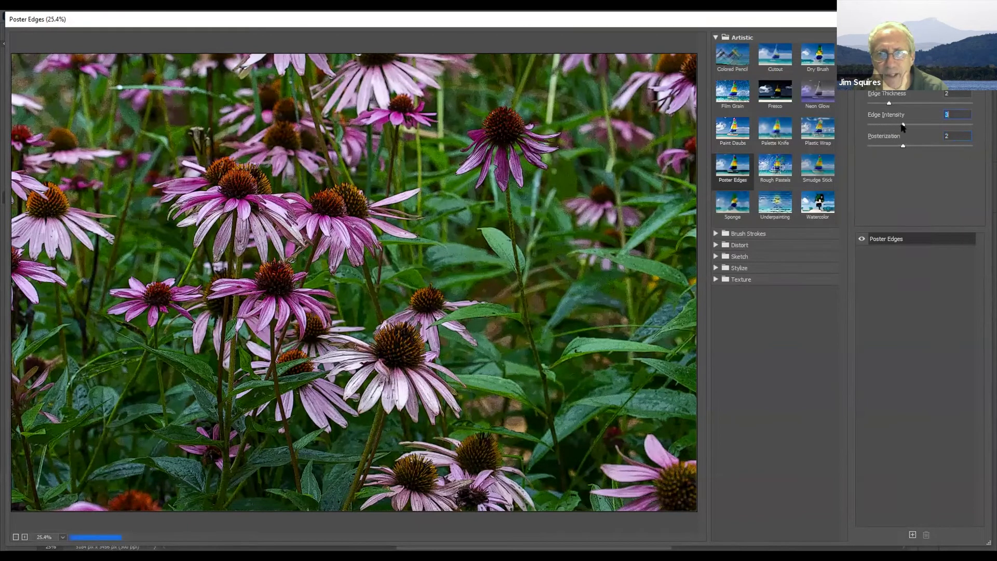
left_click(893, 126)
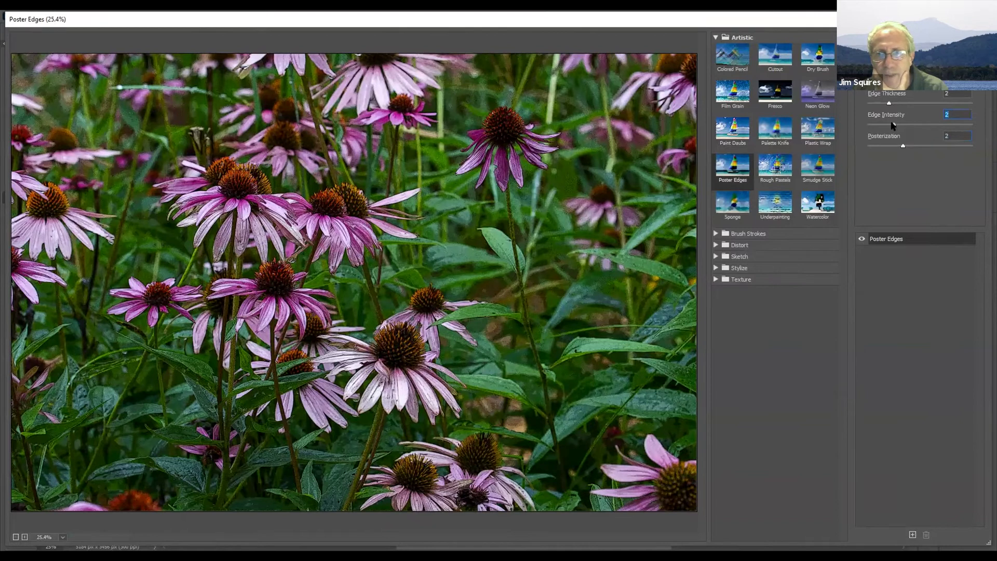
left_click(772, 206)
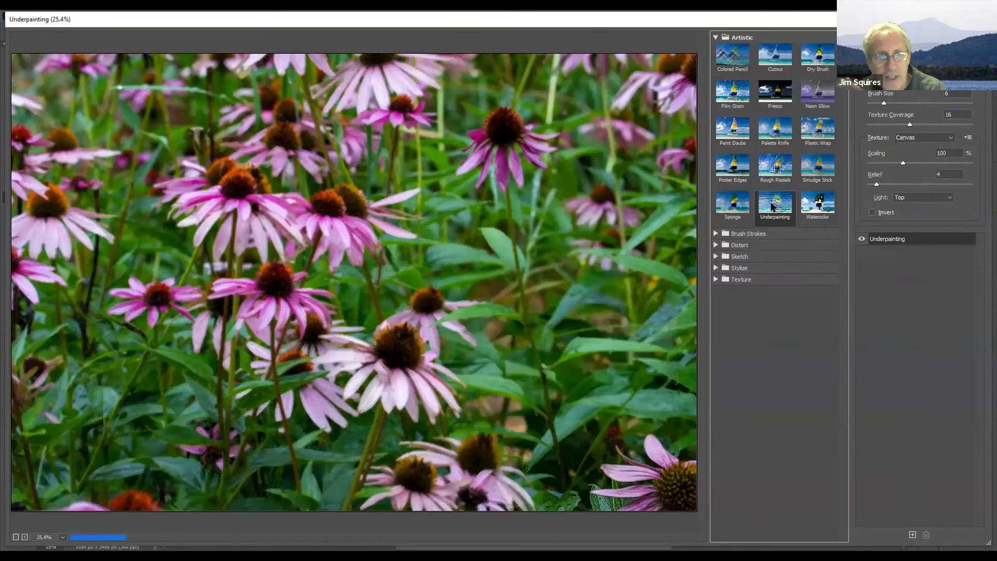
Preview the Crosshatch filter from Brush Strokes, examine its texture at 200% and fit the whole image back in view.
left_click(785, 236)
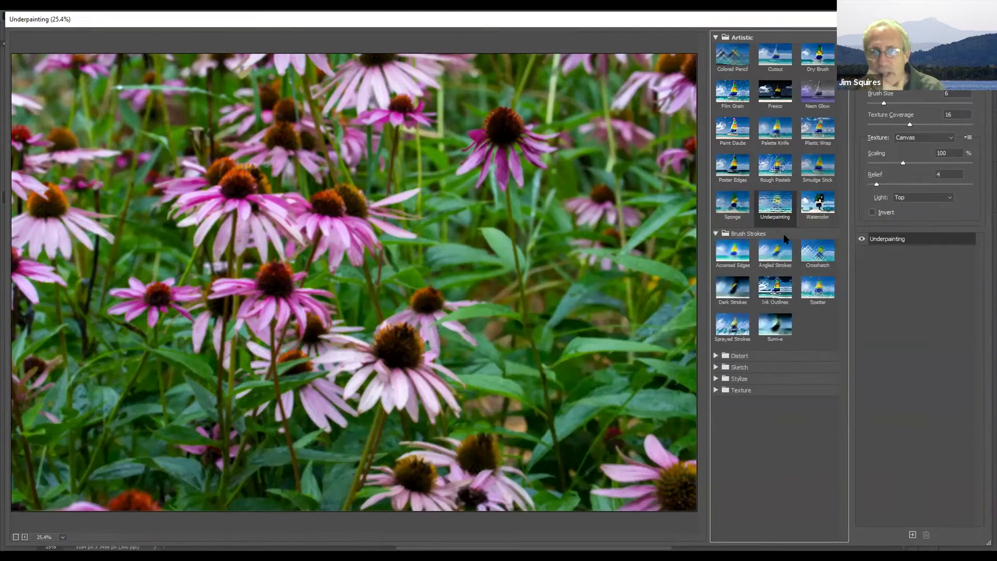
left_click(820, 258)
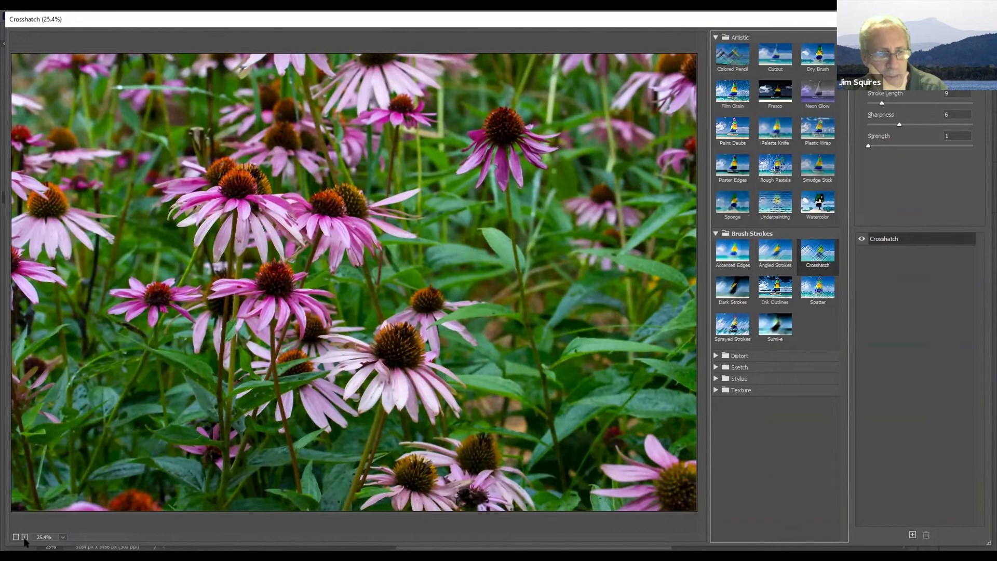
left_click(25, 537)
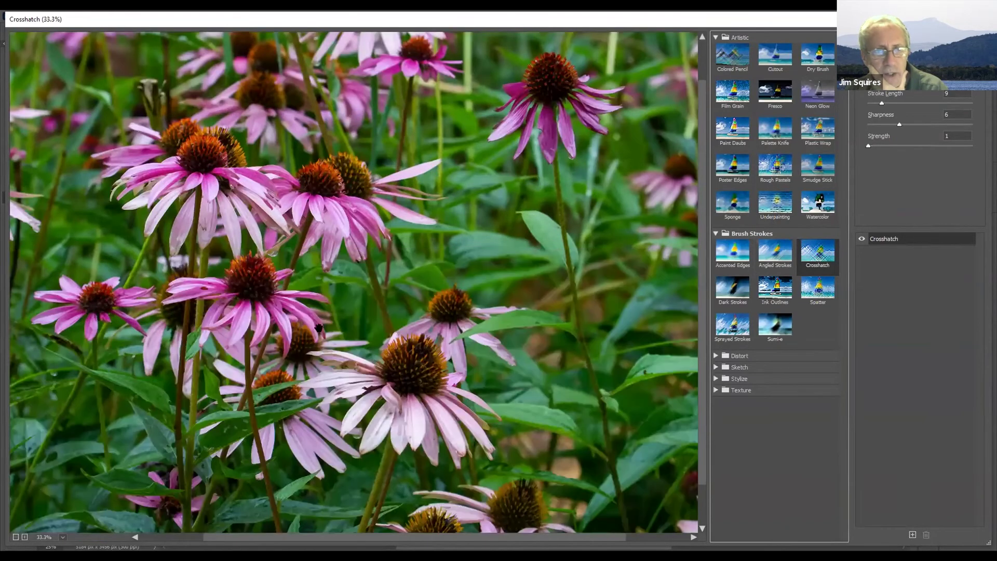
left_click(24, 537)
left_click(25, 537)
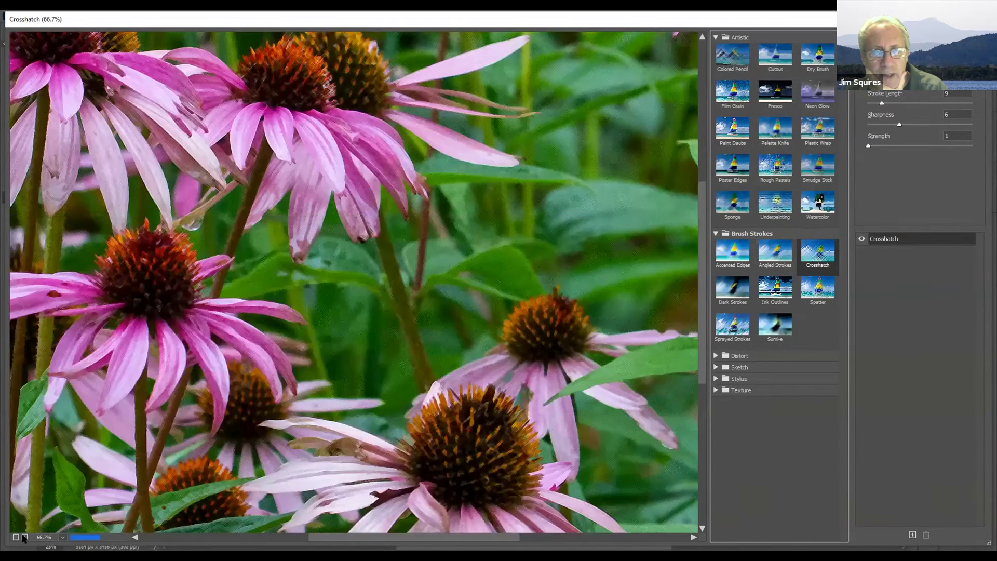
left_click(24, 537)
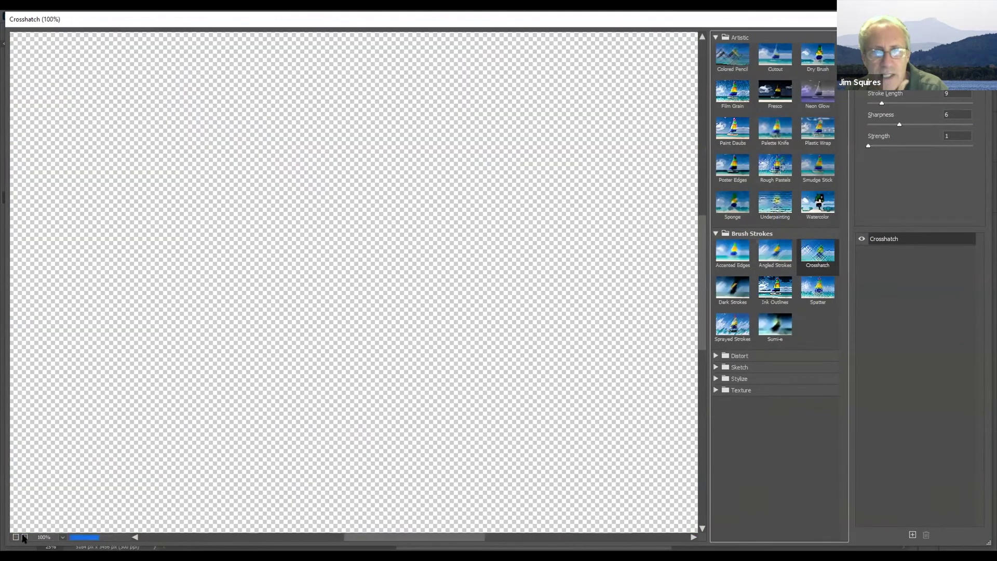
left_click(25, 537)
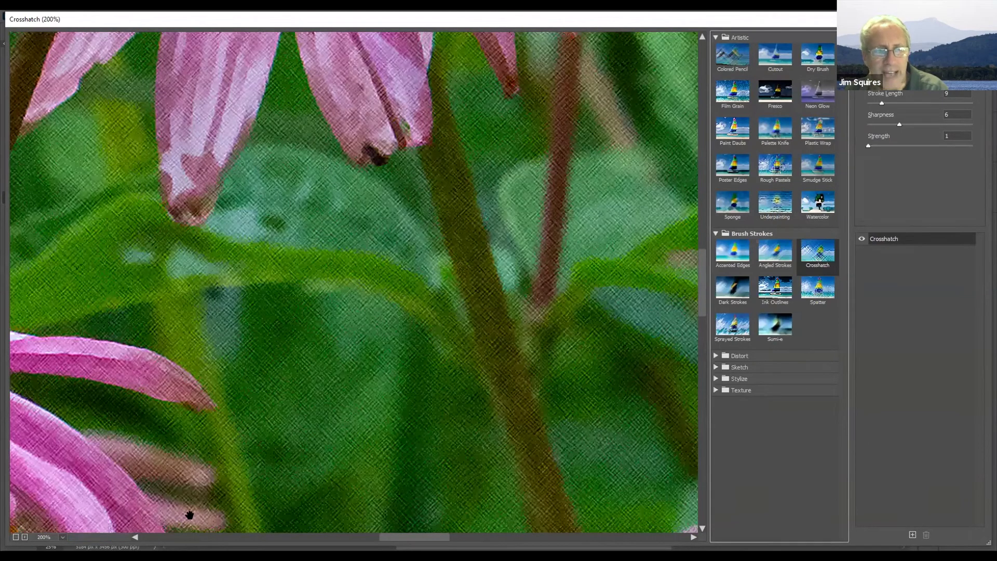
left_click(63, 538)
left_click(62, 513)
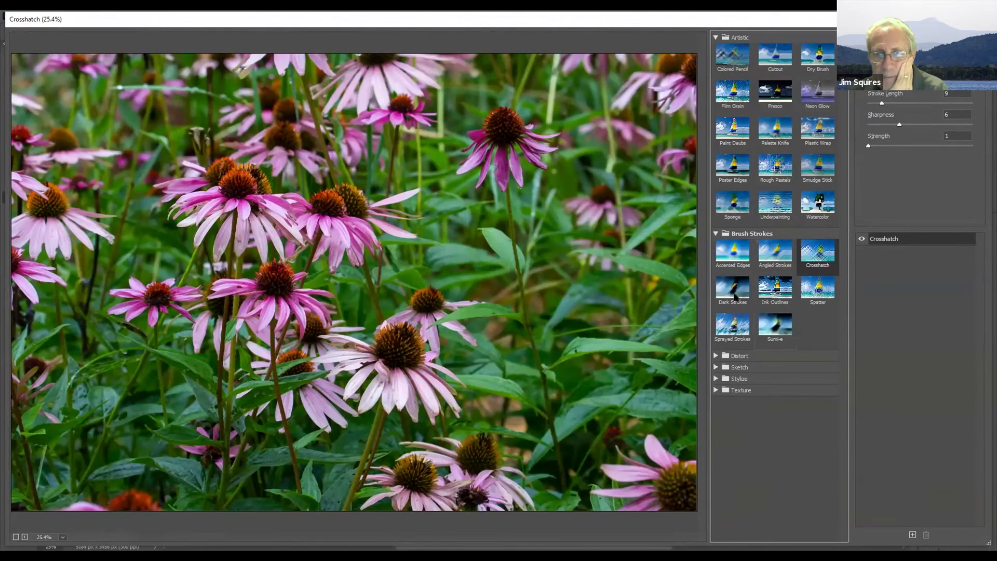
Preview the Dark Strokes, Ink Outlines and Spatter brush stroke filters on the photo.
left_click(735, 297)
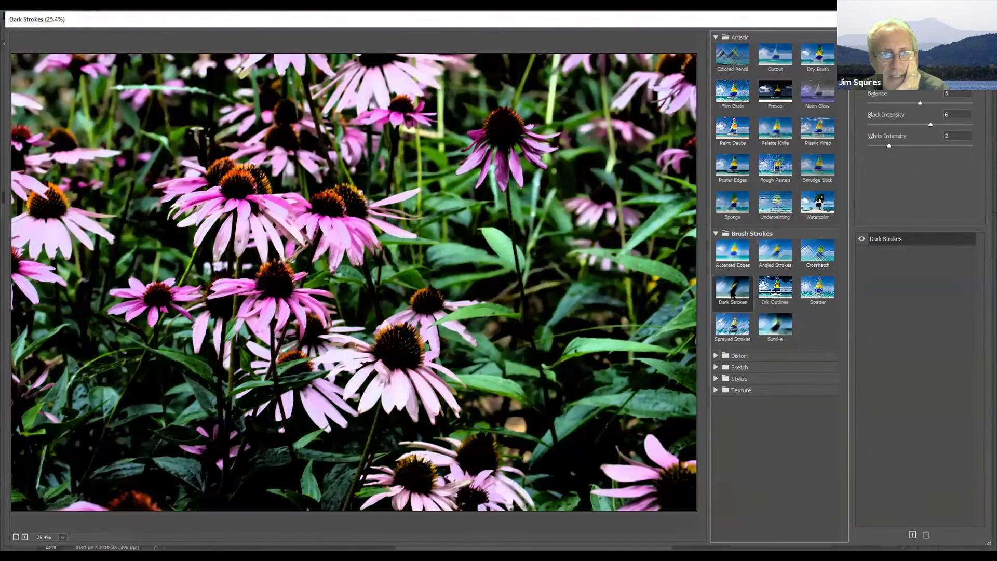
left_click(777, 296)
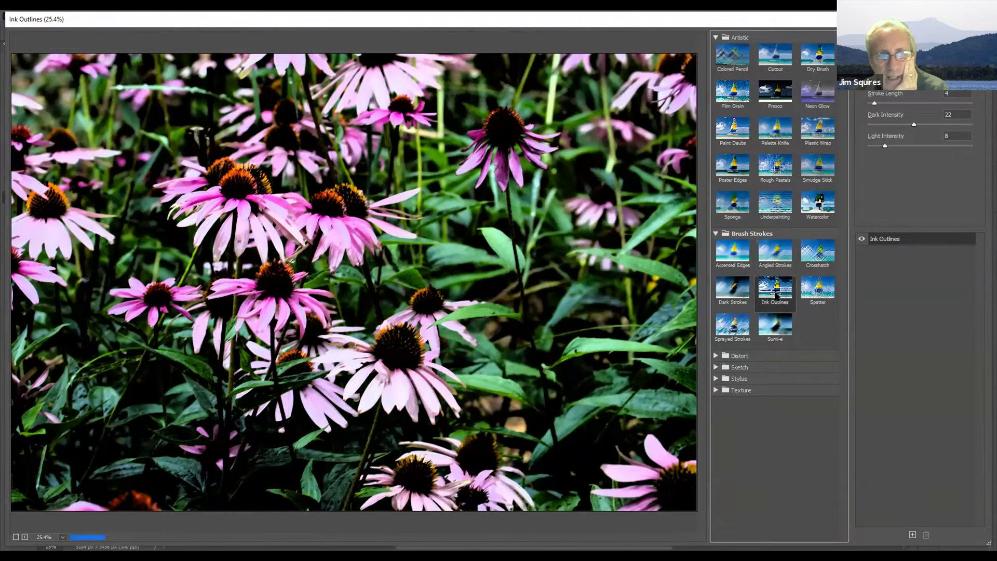
left_click(823, 294)
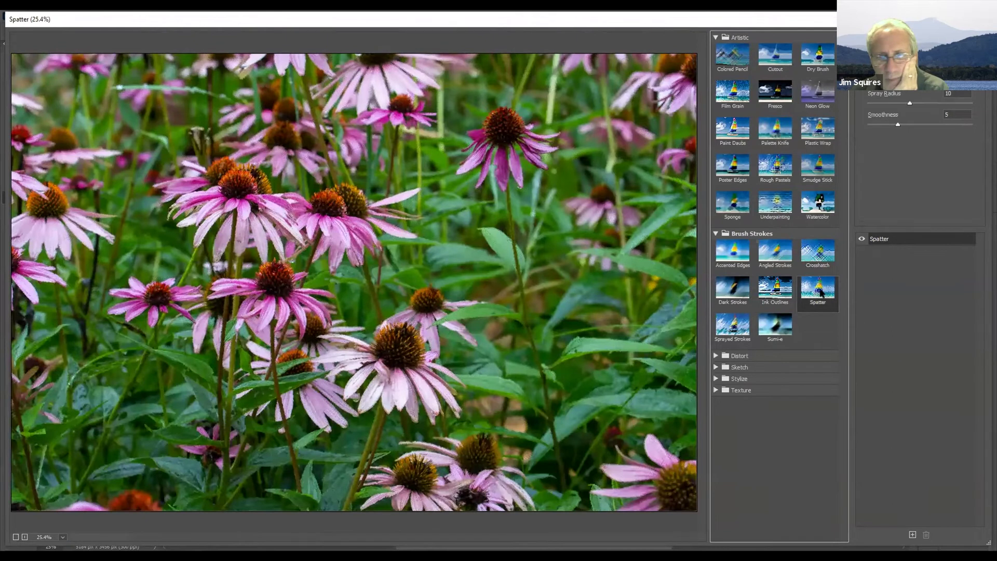
Look into the Distort filters, expand the Sketch category and collapse Artistic, Brush Strokes and Distort.
left_click(796, 358)
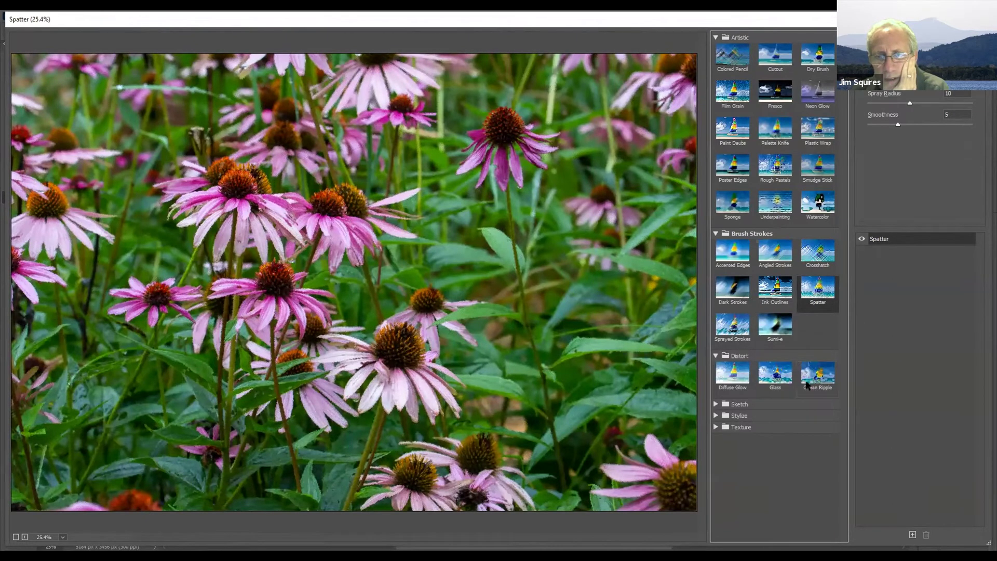
left_click(778, 404)
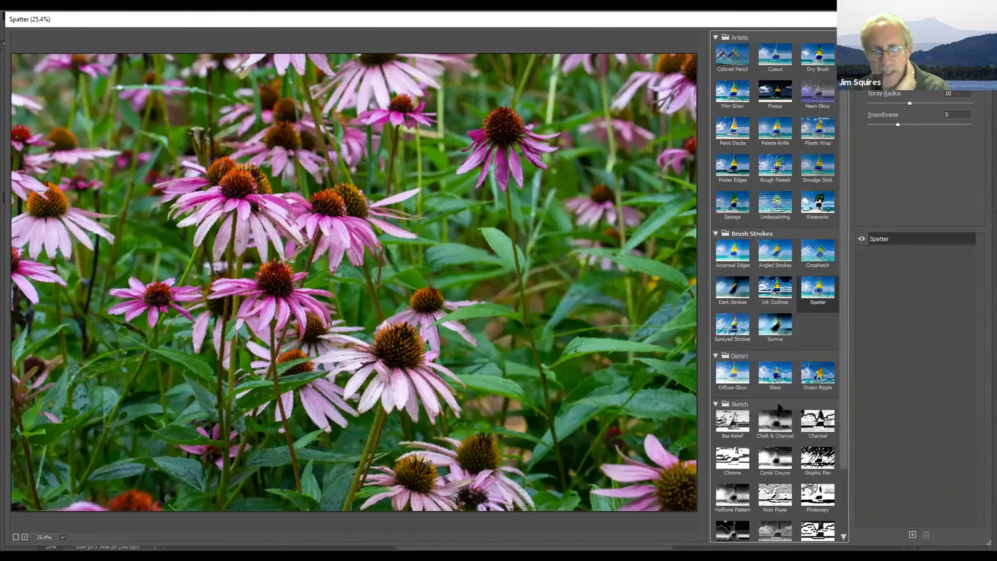
left_click(716, 356)
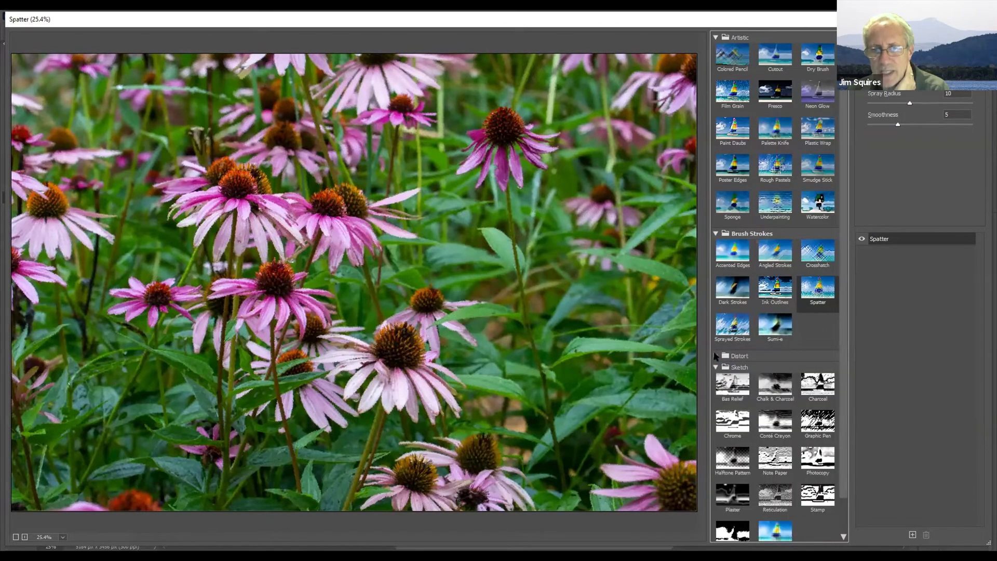
left_click(716, 38)
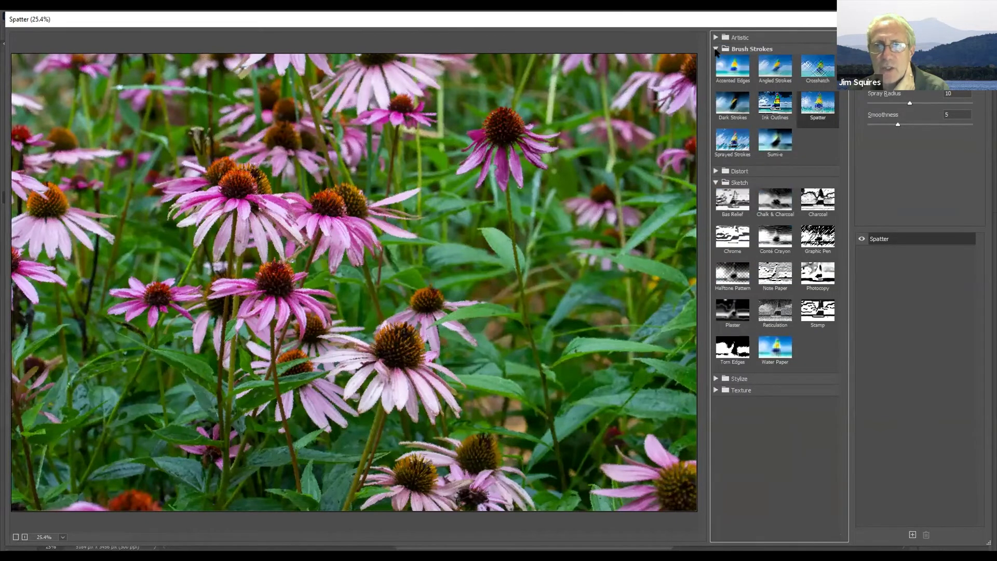
left_click(716, 50)
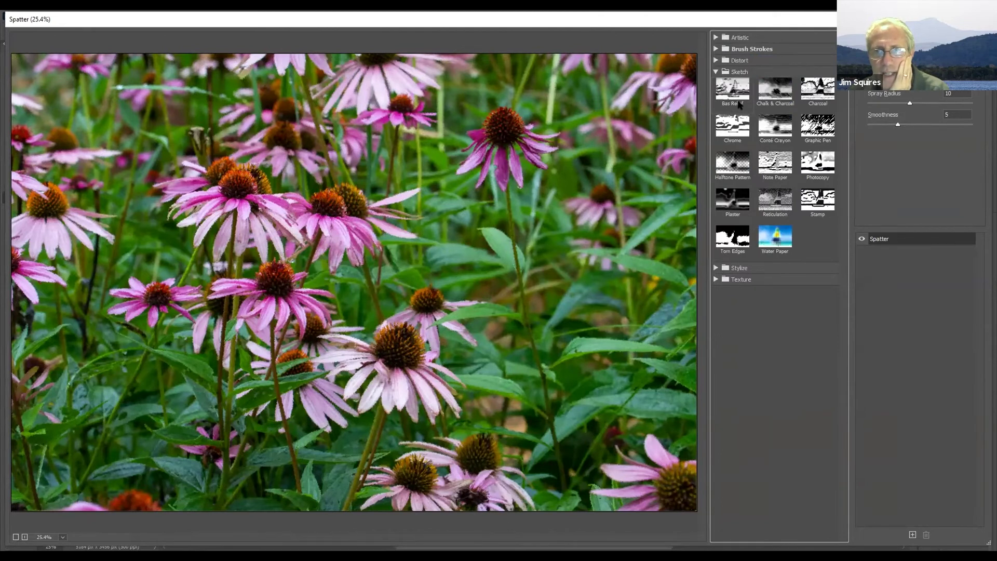
Preview the Graphic Pen, Torn Edges, Stamp and Reticulation sketch filters on the photo.
left_click(822, 138)
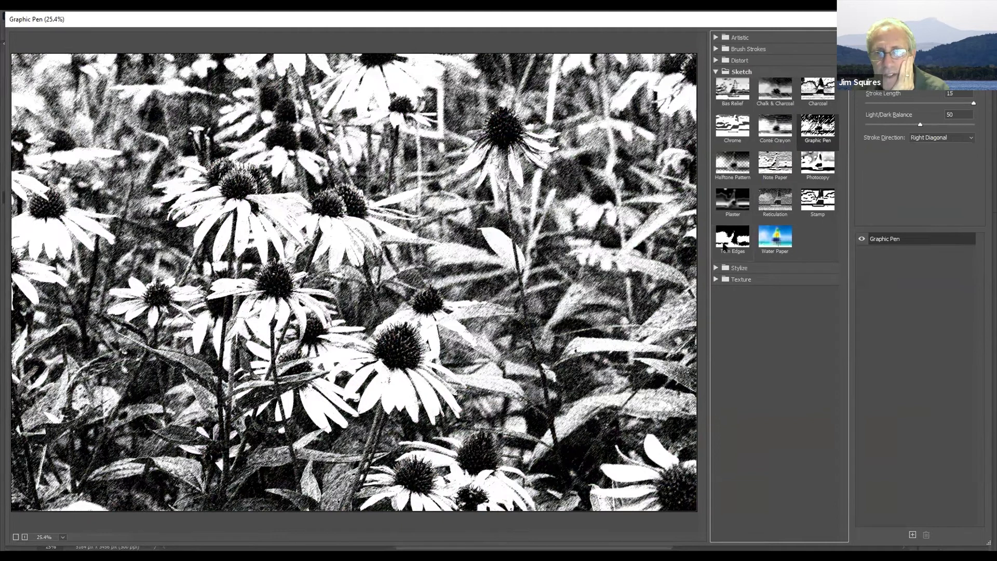
left_click(726, 249)
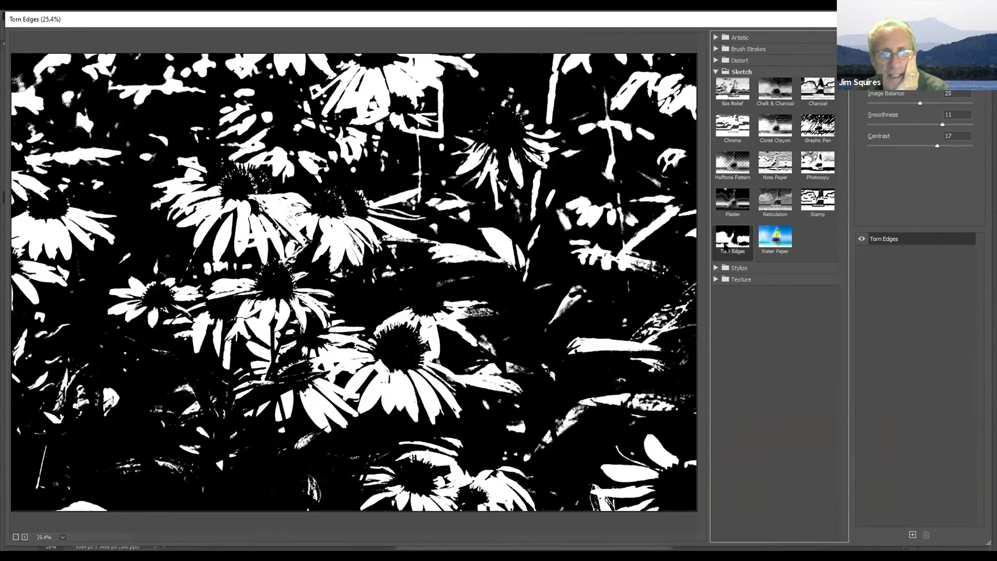
left_click(828, 203)
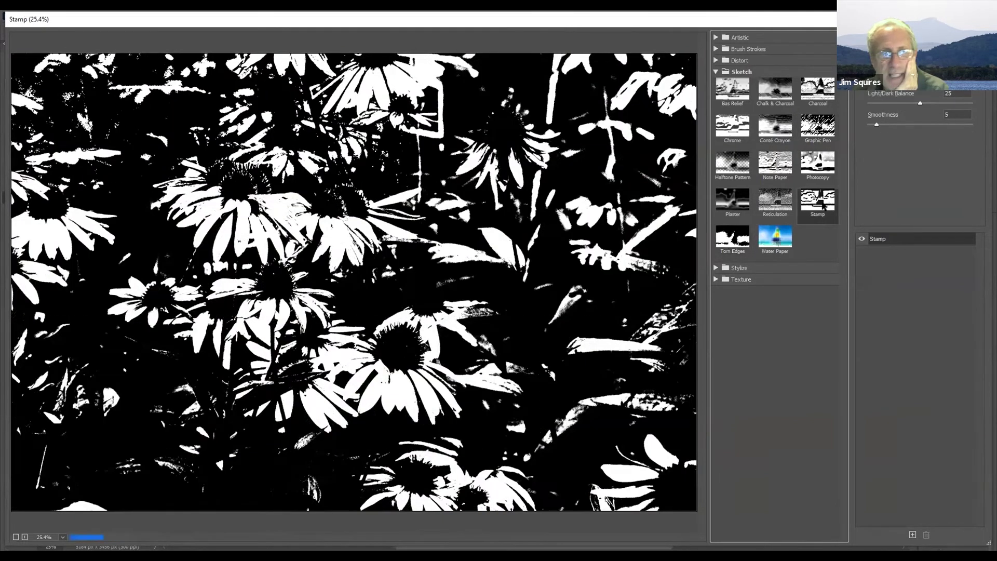
left_click(768, 213)
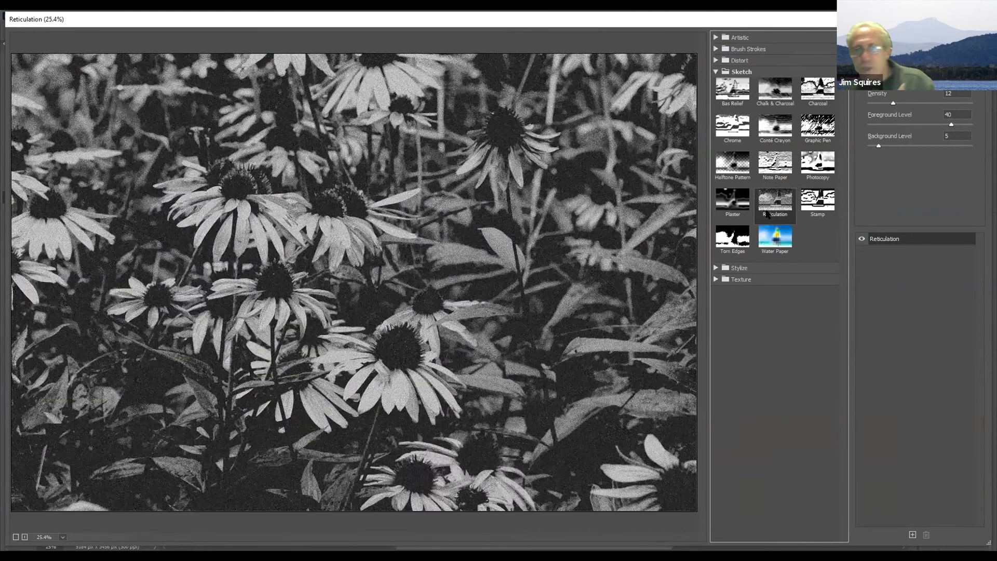
Preview the Stained Glass texture filter on the coneflower photo, leave the Filter Gallery without applying it and close Filter1.jpg.
left_click(759, 279)
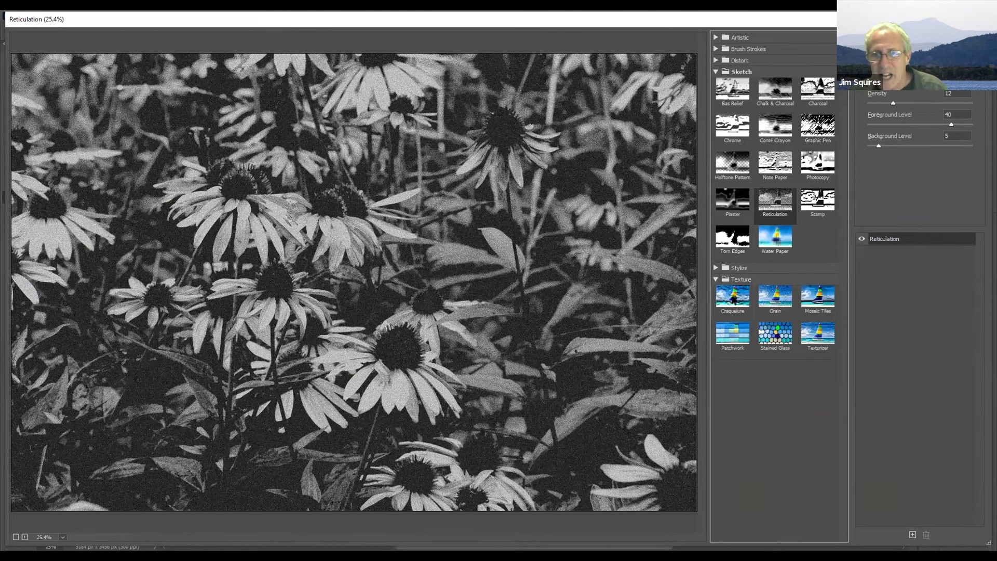
left_click(781, 342)
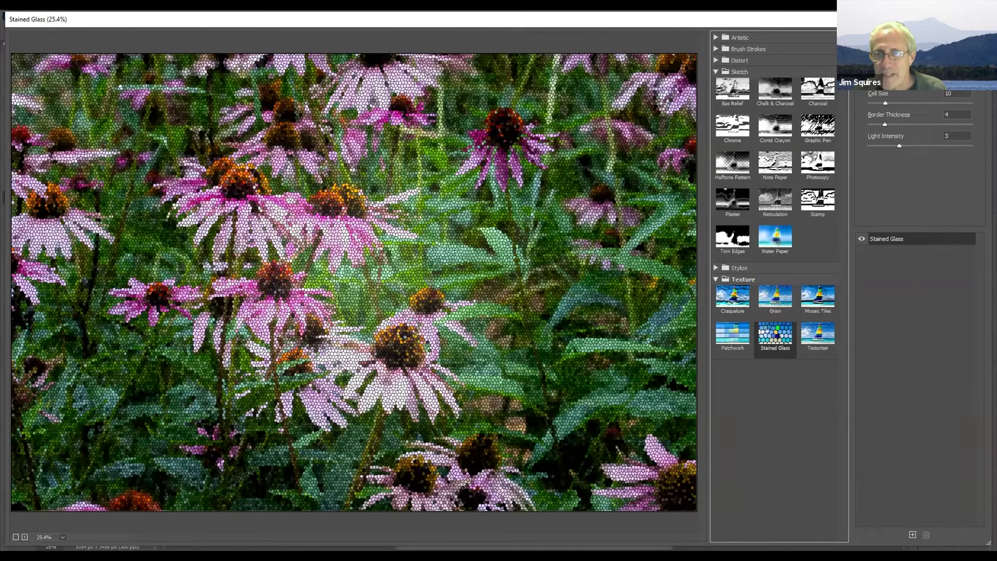
key("Escape")
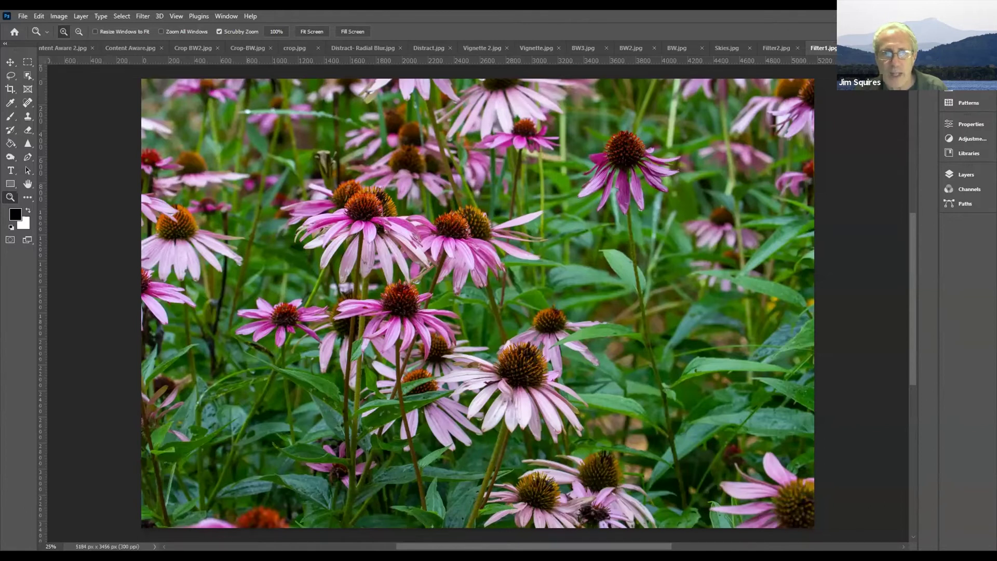
key("ctrl+w")
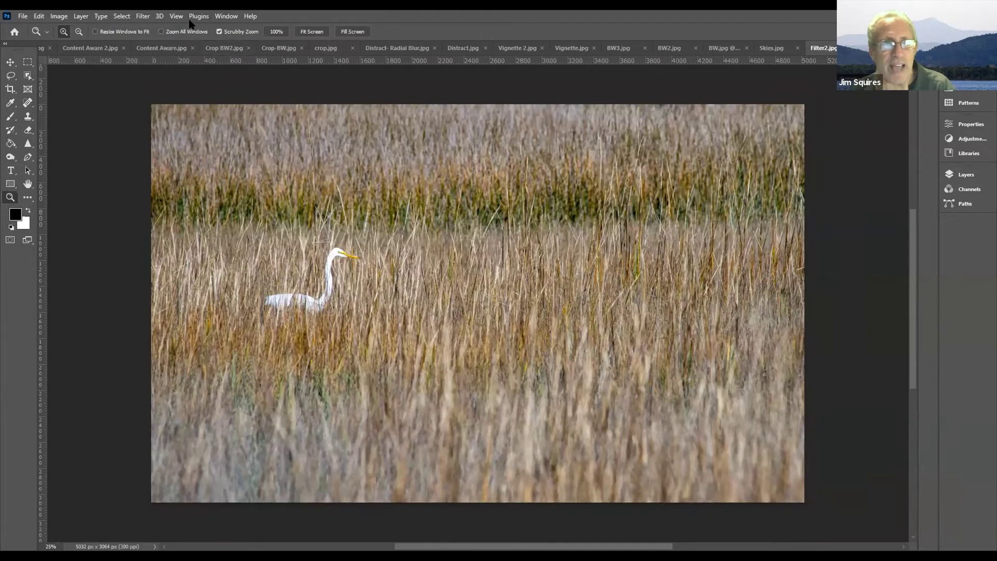
Open the Filter Gallery for the egret photo Filter2.jpg and fit the whole image in the preview.
left_click(142, 17)
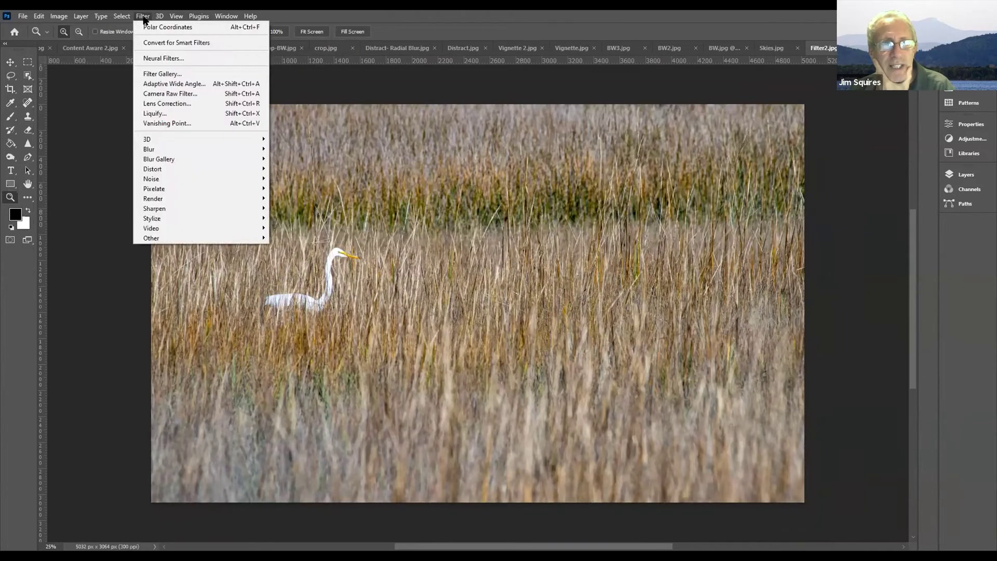
left_click(150, 79)
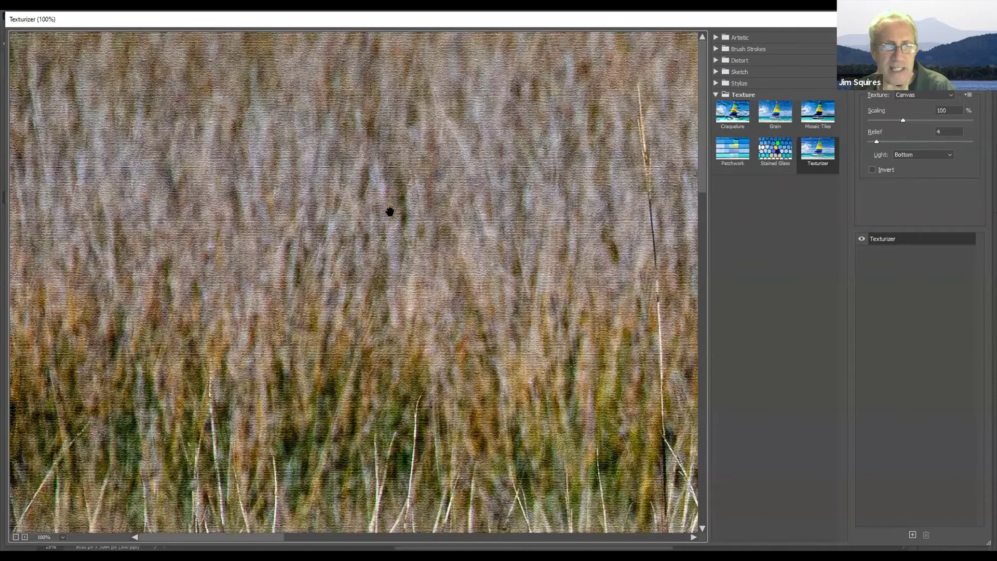
left_click(62, 537)
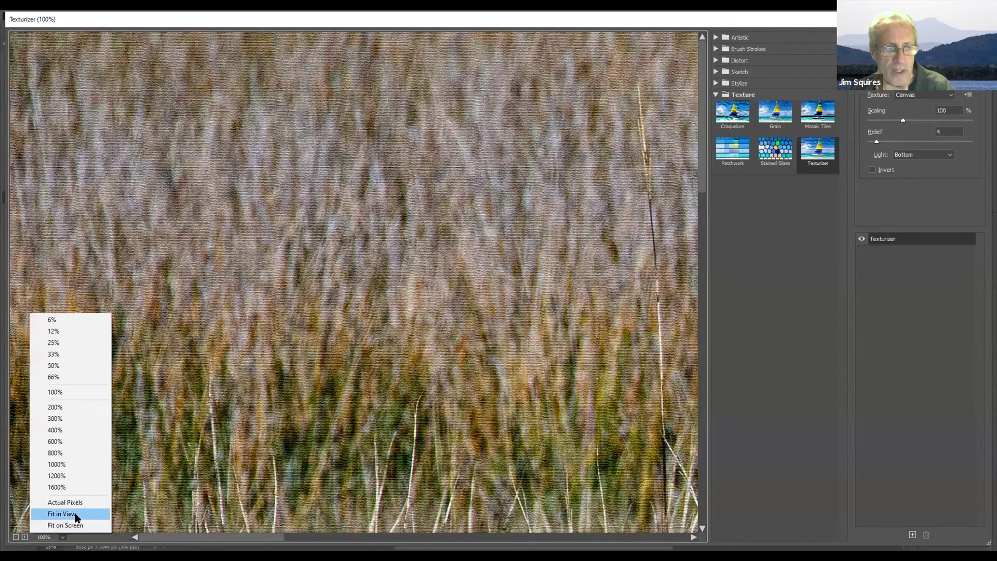
left_click(76, 518)
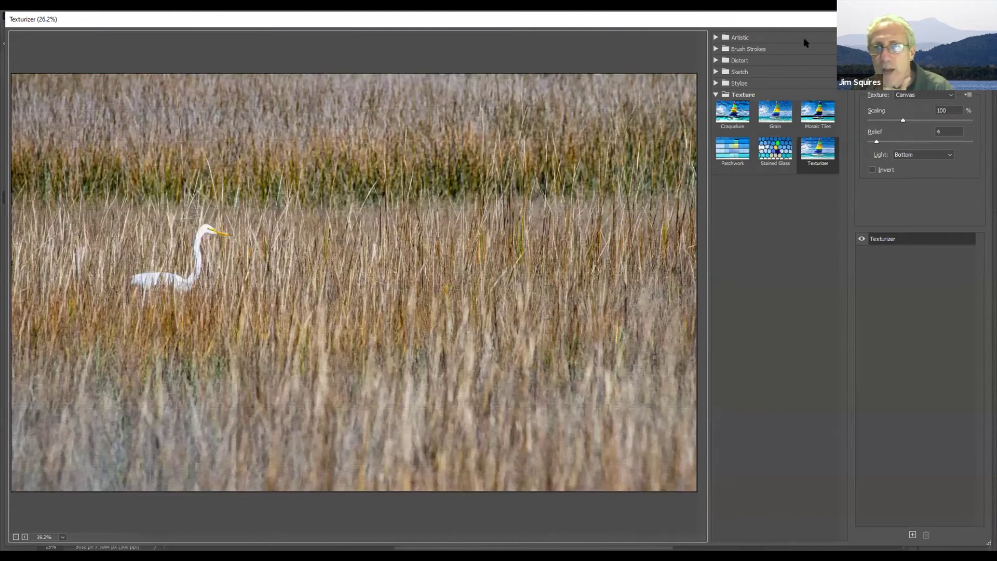
Preview the Graphic Pen, Halftone Pattern and Crosshatch filters on the egret photo, then discard them and close Filter2.jpg.
left_click(799, 73)
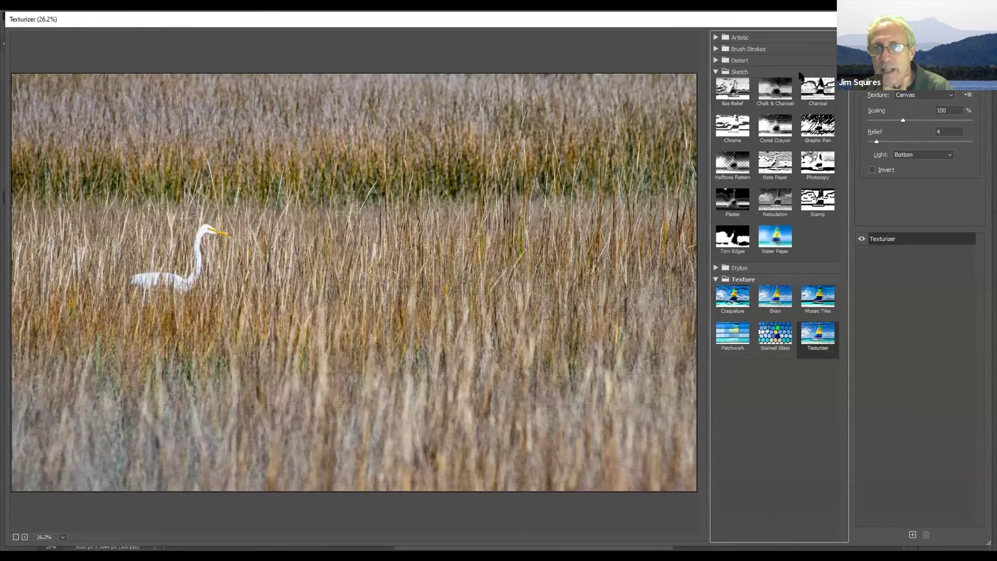
left_click(824, 135)
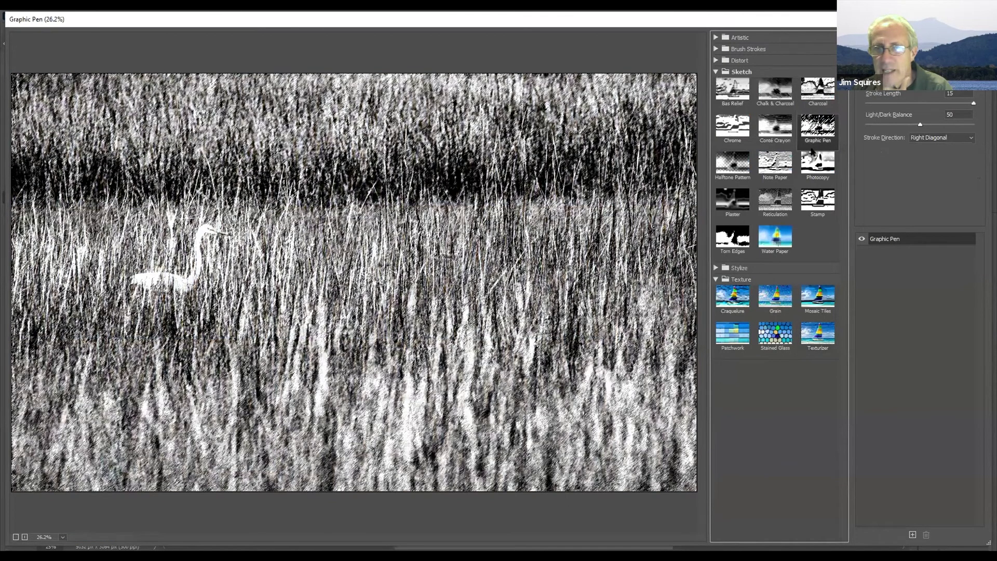
left_click(733, 162)
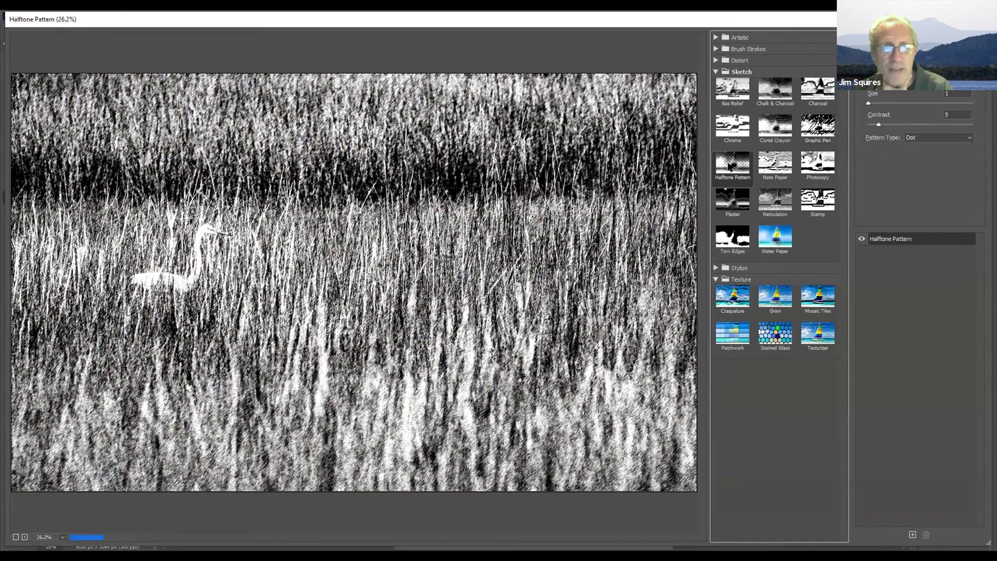
left_click(775, 48)
left_click(818, 73)
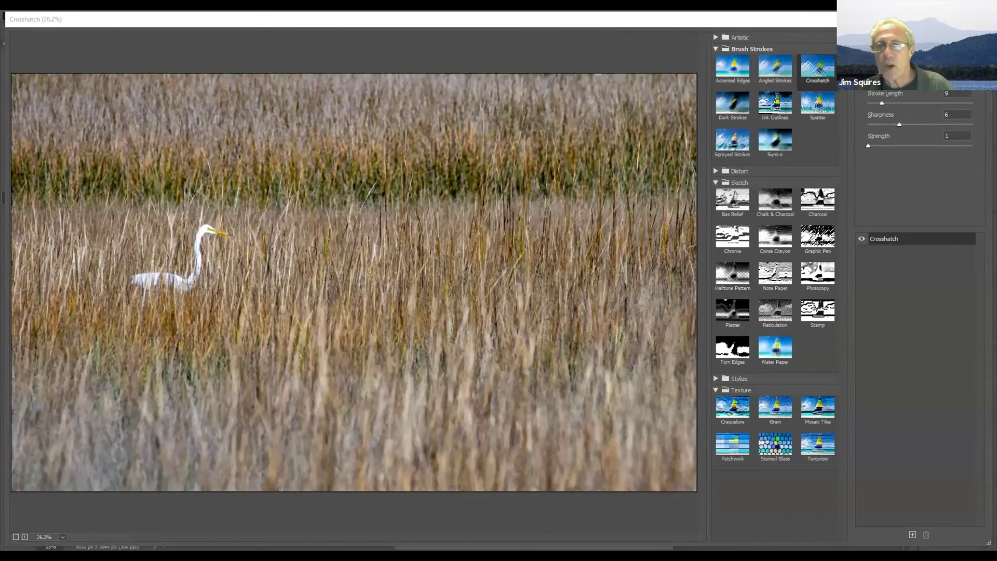
key("Escape")
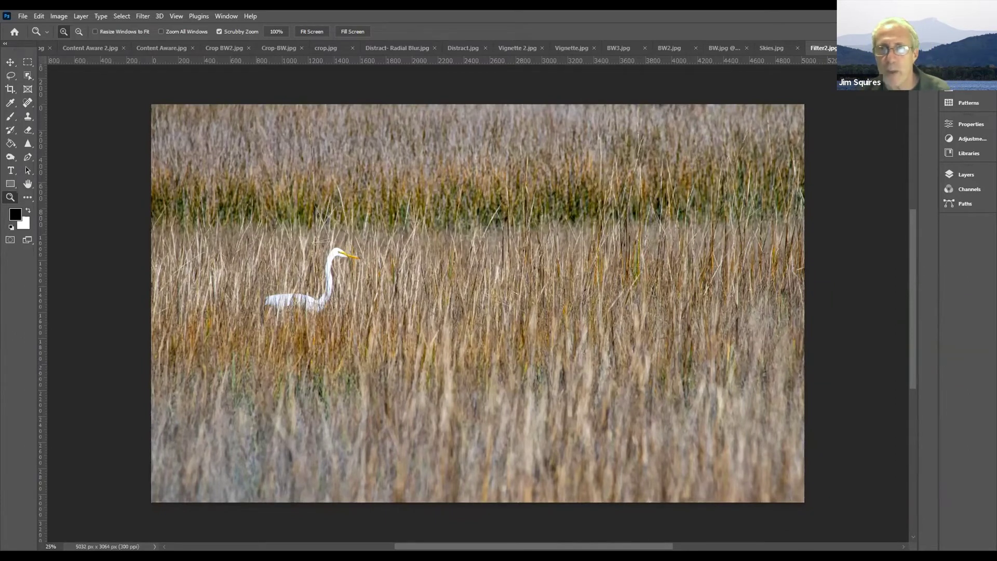
key("ctrl+w")
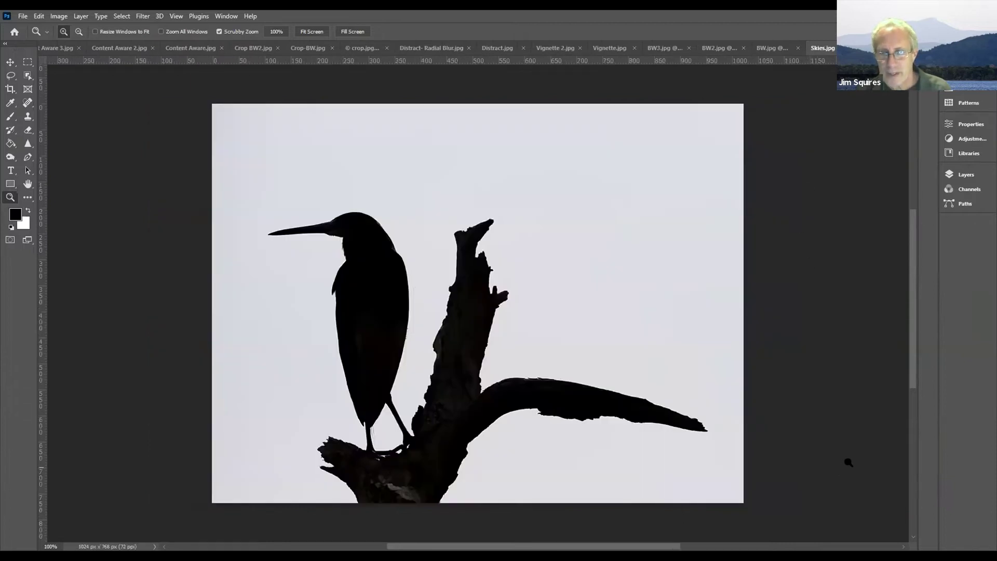
Start Sky Replacement on the bird silhouette Skies.jpg and preview the soft pastel cloud, blue-to-orange gradient and purple-pink sunset skies.
scroll(829, 413, "down", 2)
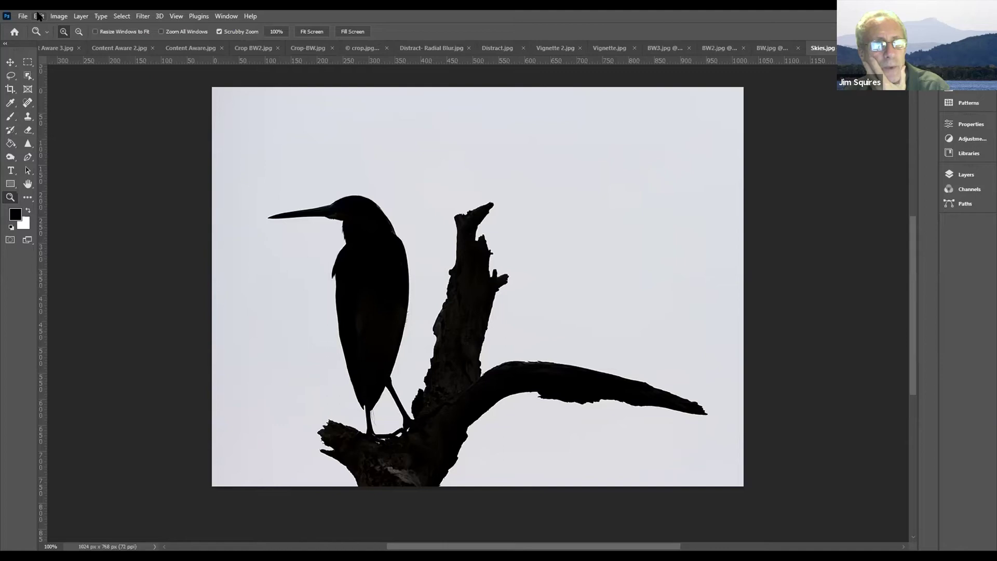
left_click(39, 16)
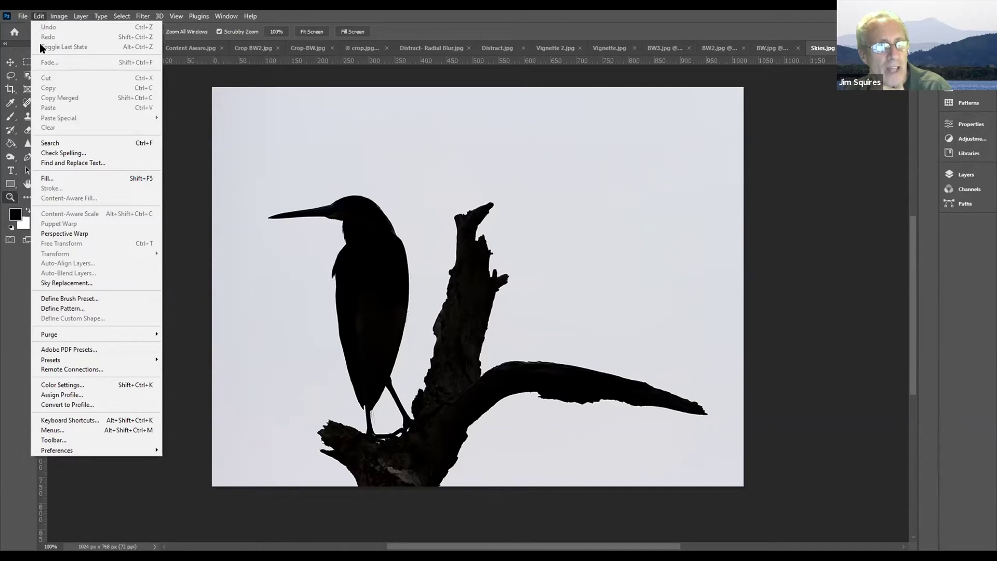
left_click(68, 284)
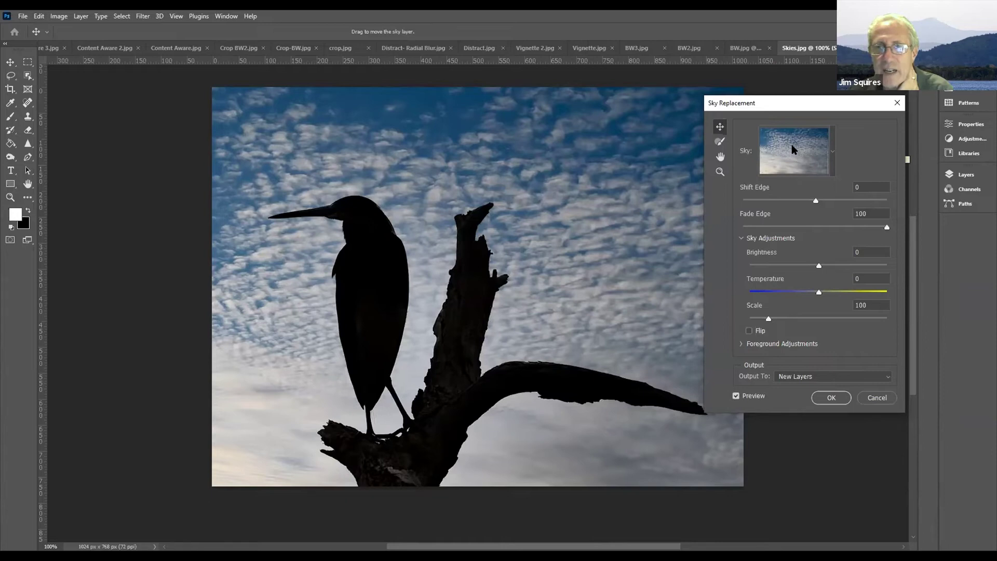
left_click(792, 144)
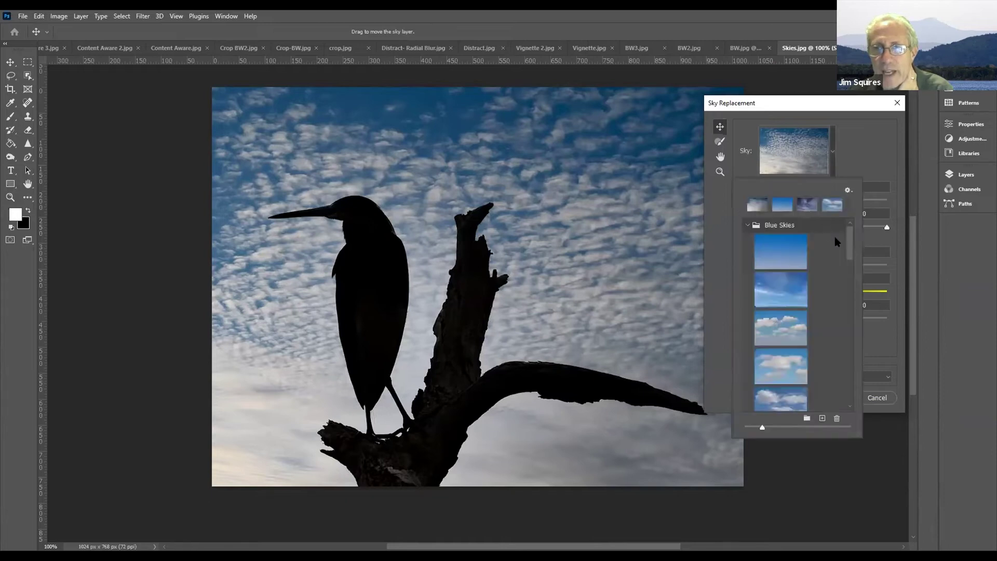
left_click_drag(846, 244, 856, 385)
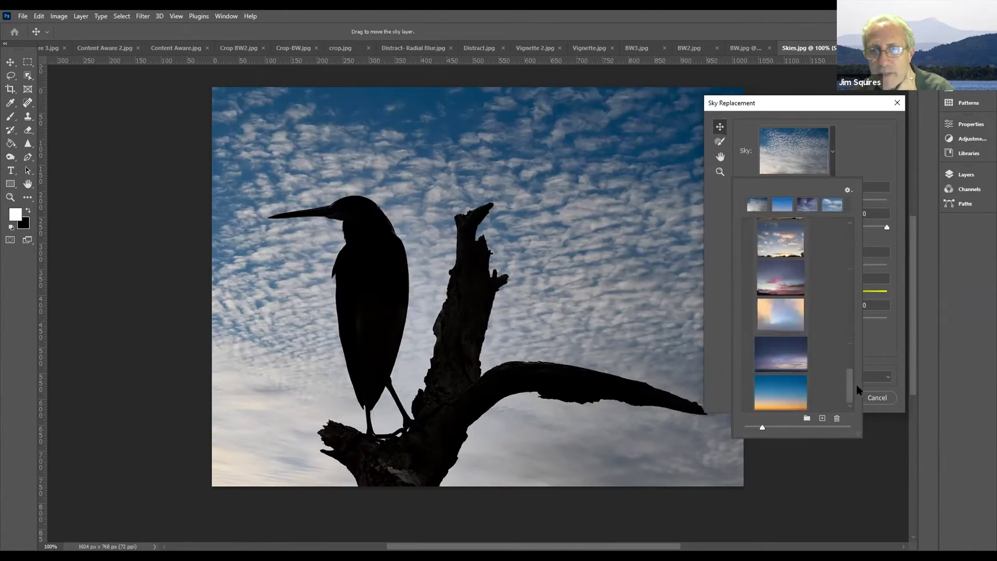
left_click(776, 315)
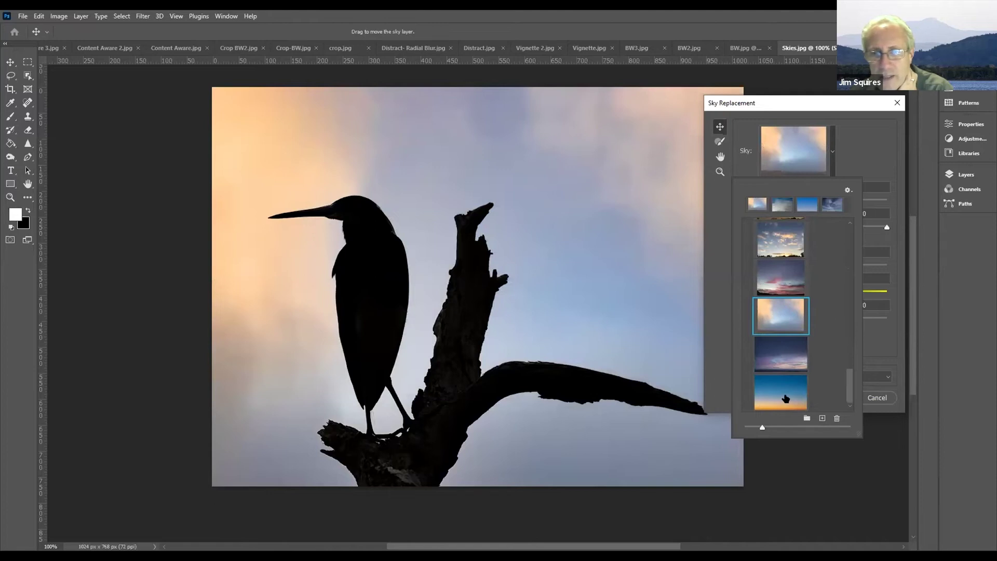
left_click(785, 397)
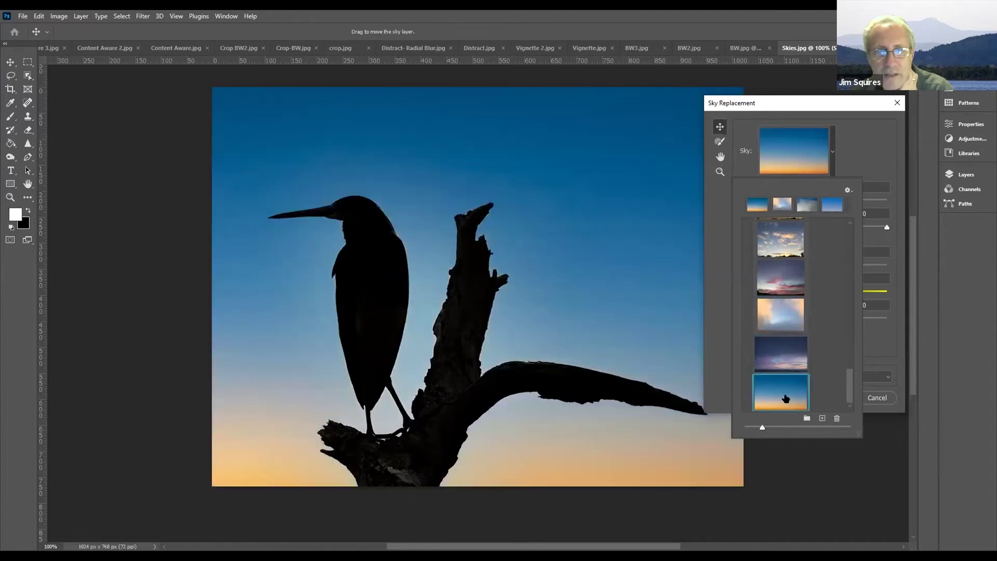
left_click_drag(848, 382, 842, 319)
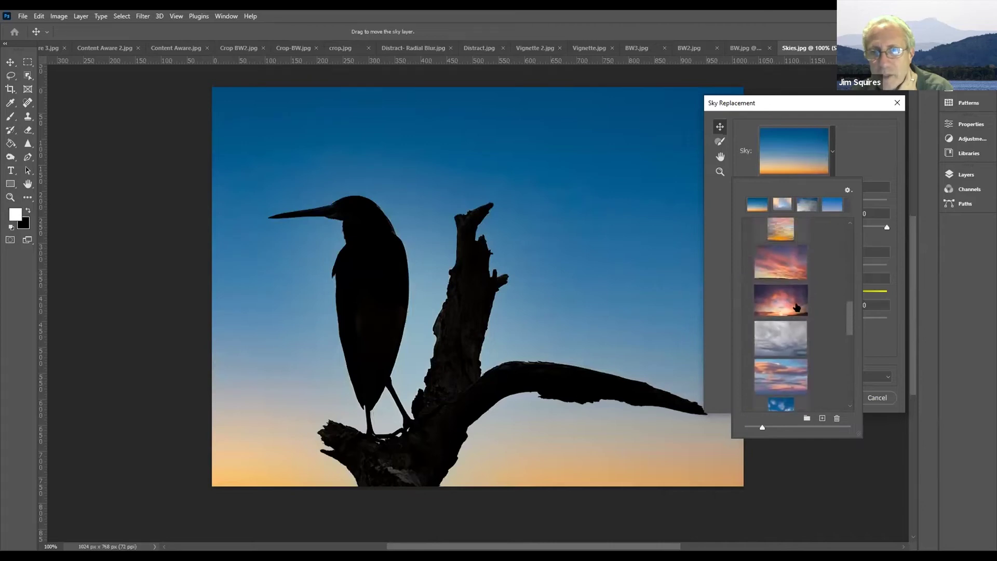
left_click(768, 304)
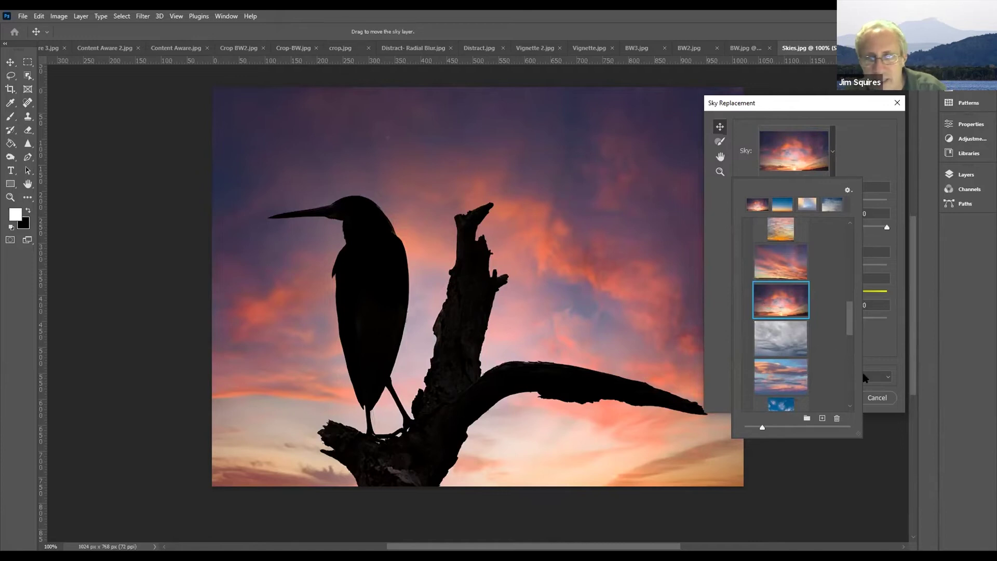
Import the photo _MG_1320 from Pictures > 2020 > Out of Chicago as a sky preset and use it as the replacement sky.
left_click(823, 419)
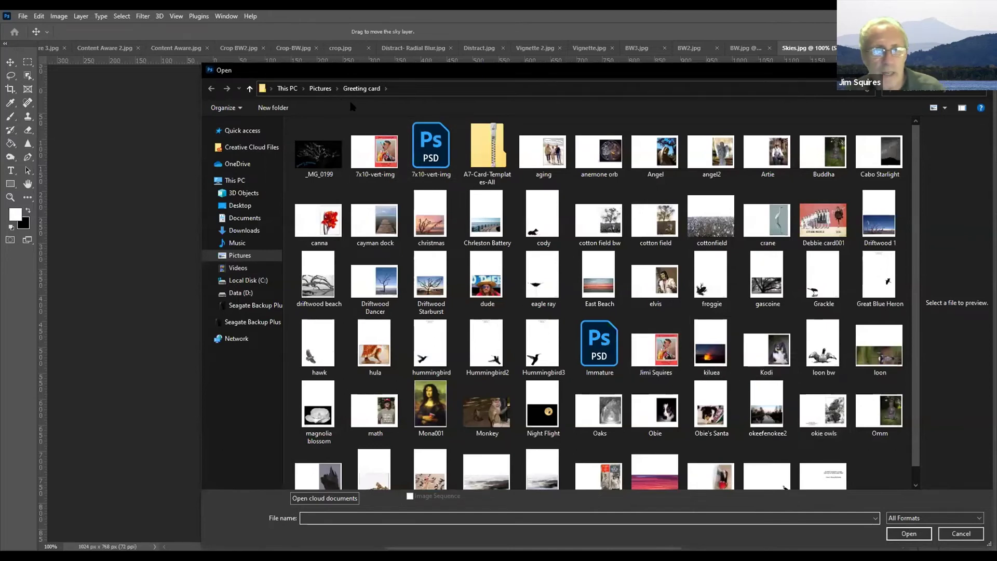
left_click(320, 88)
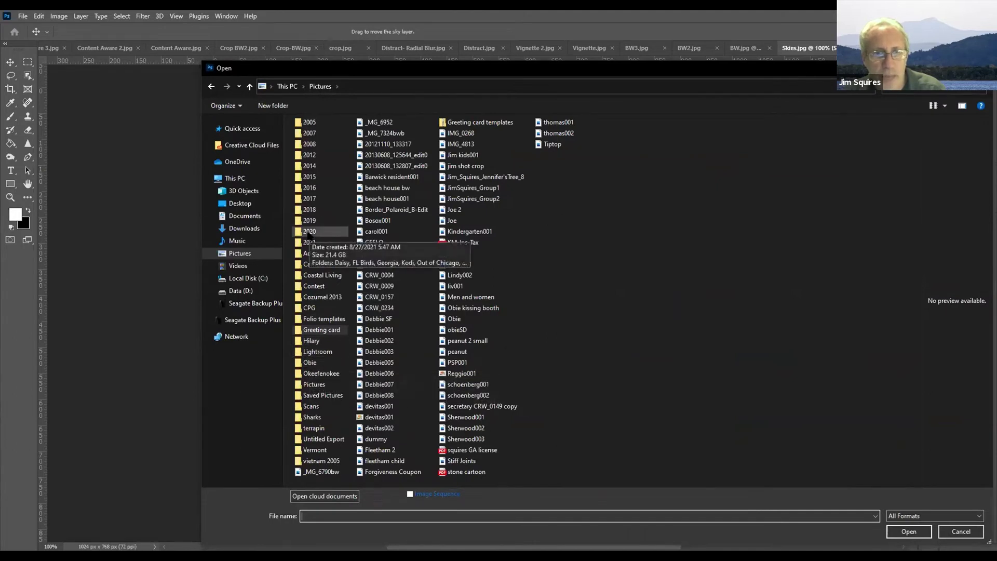
double_click(308, 232)
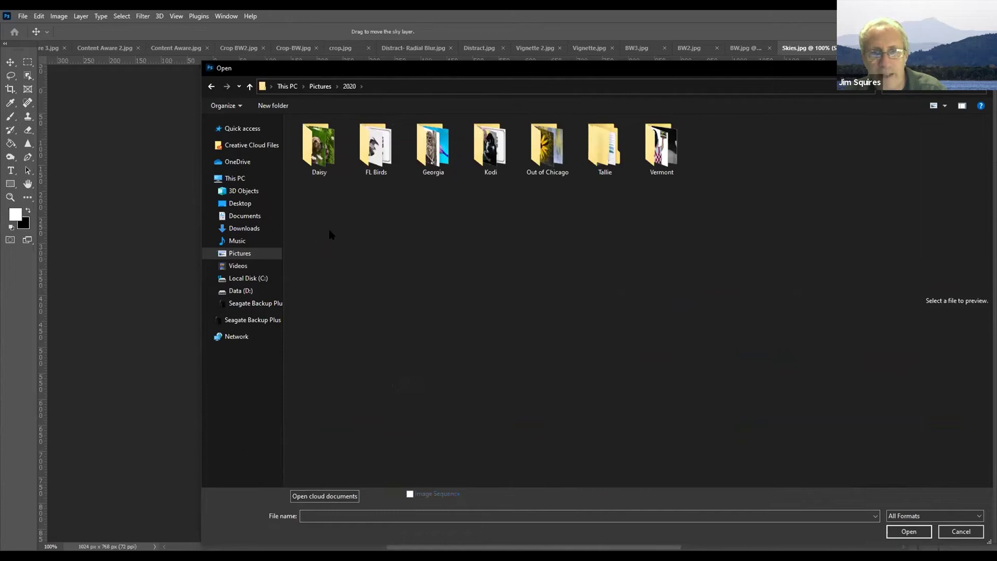
double_click(548, 151)
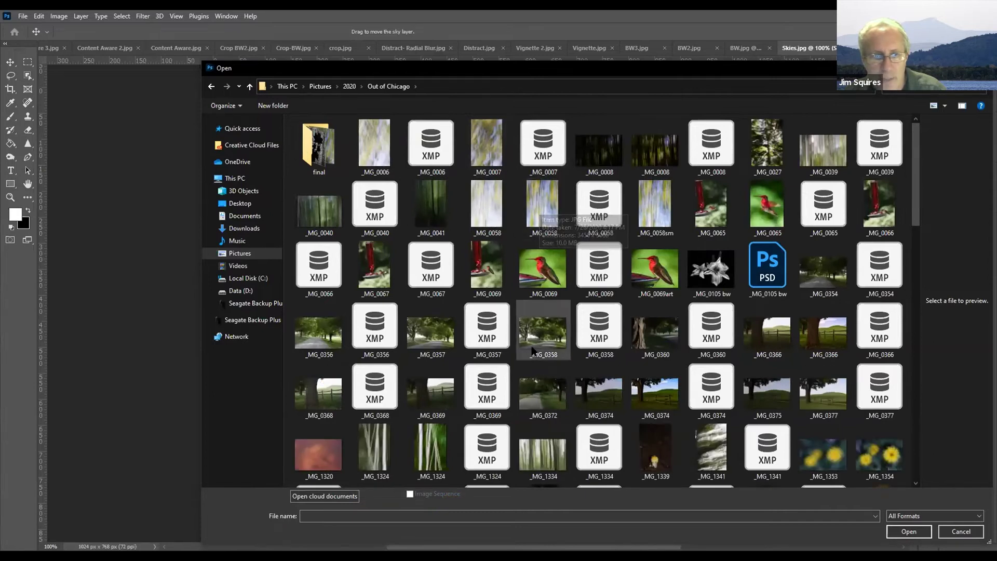
left_click(318, 458)
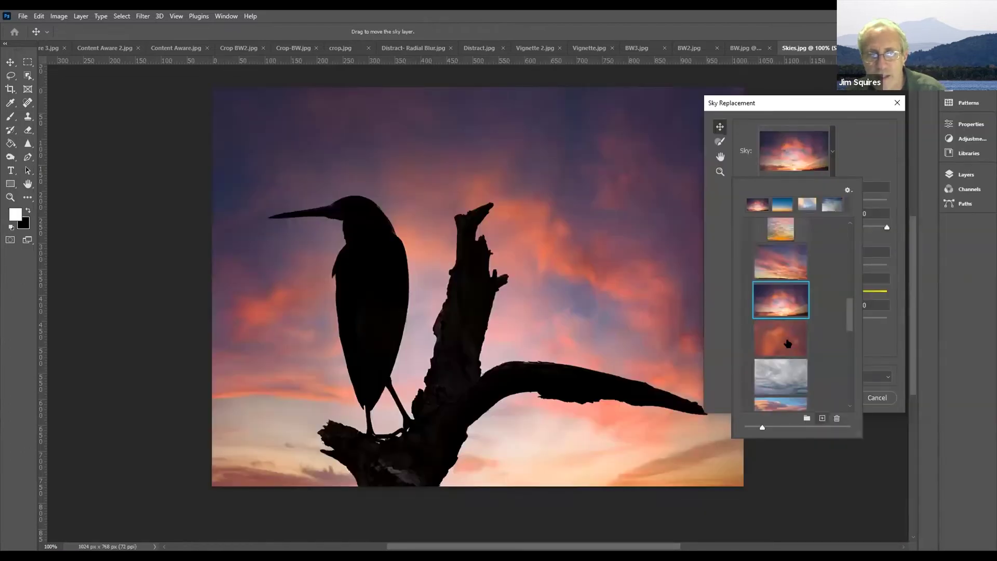
left_click(788, 343)
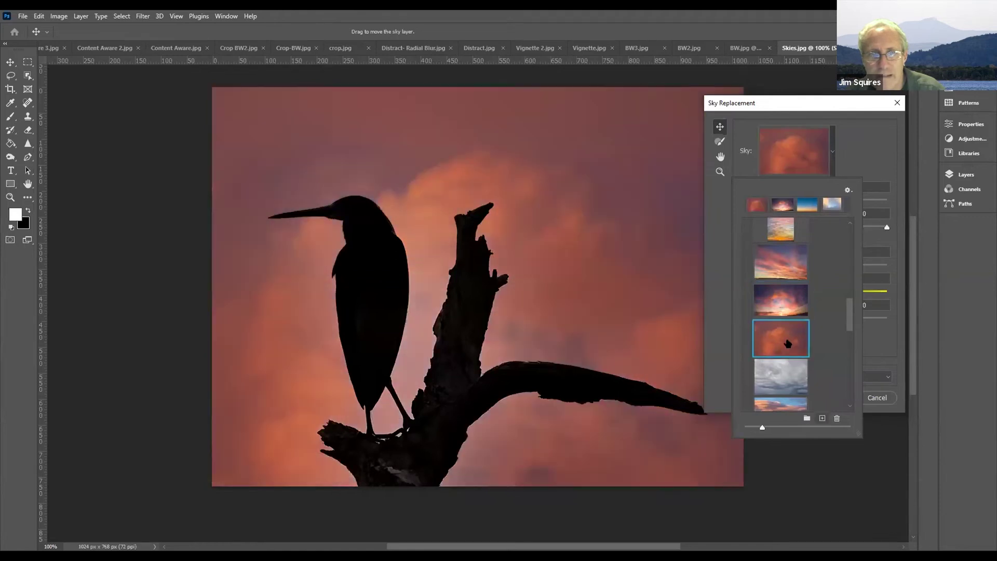
left_click(873, 151)
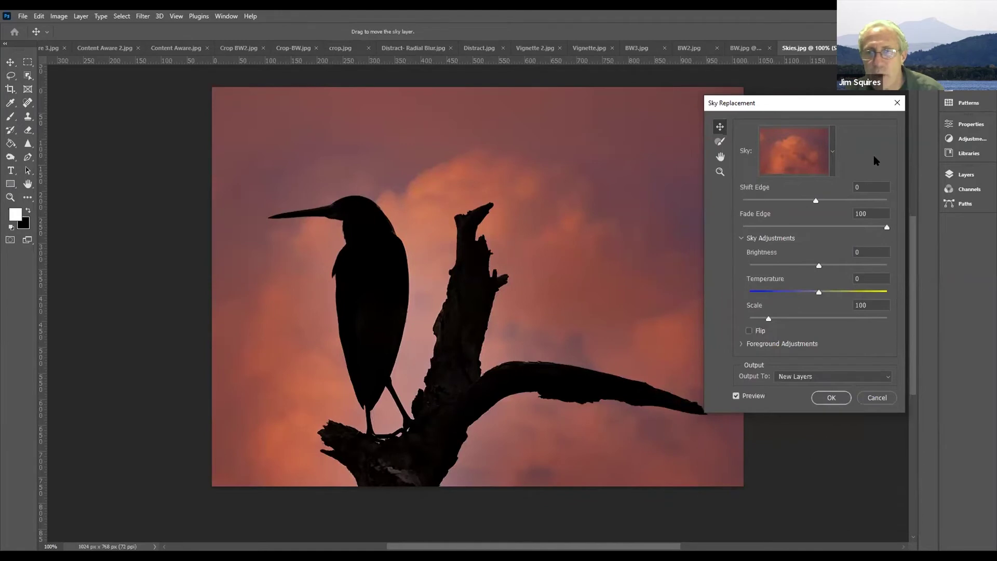
Try the replacement sky's brightness at 100, -100 and -6, and cancel the sky replacement.
left_click_drag(819, 266, 852, 267)
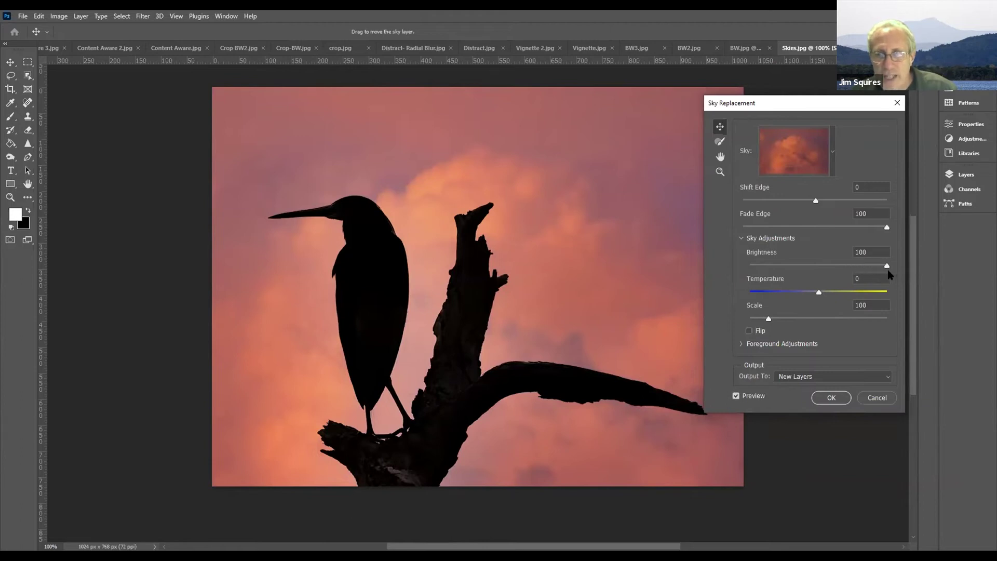
left_click_drag(887, 270, 747, 268)
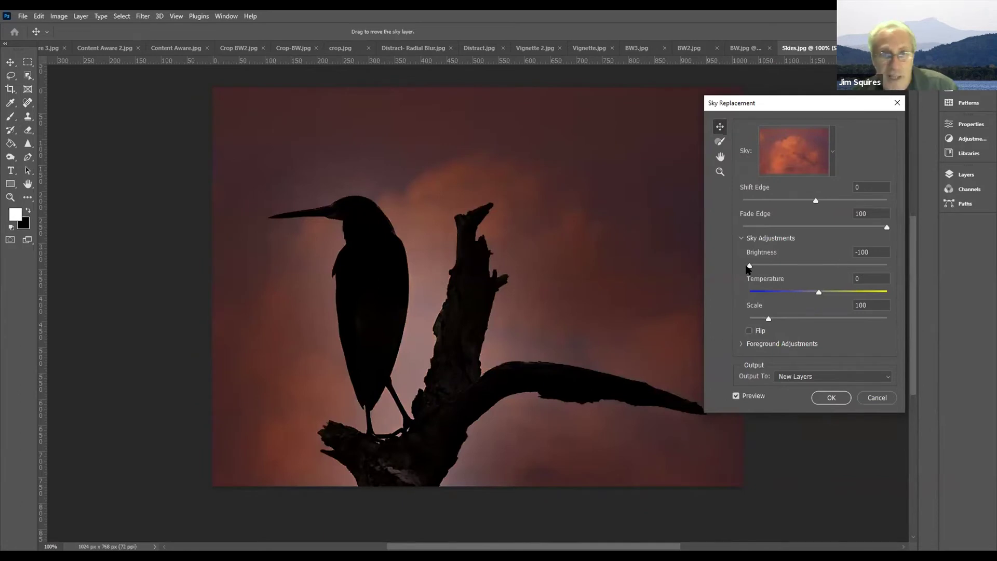
left_click_drag(748, 269, 812, 273)
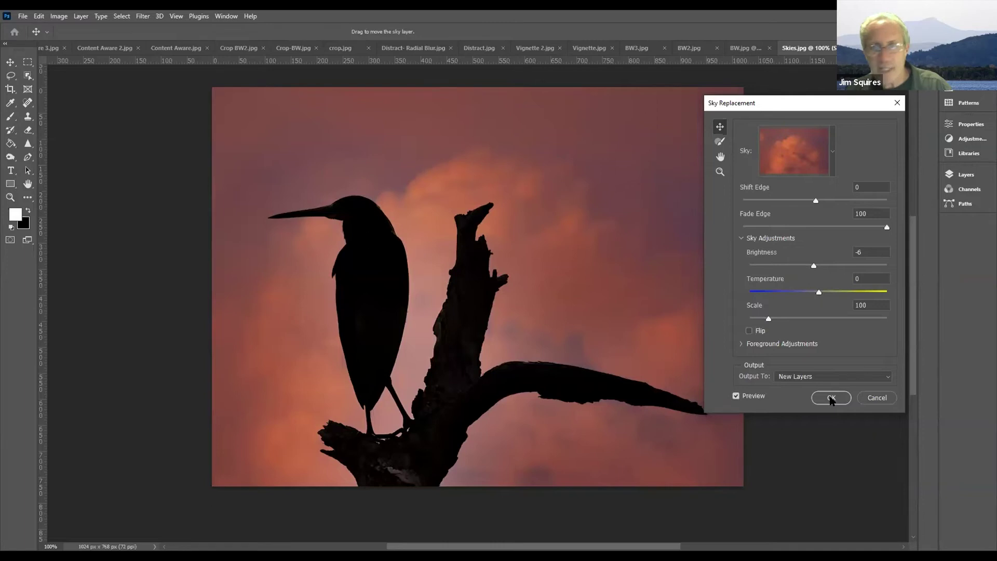
left_click(874, 396)
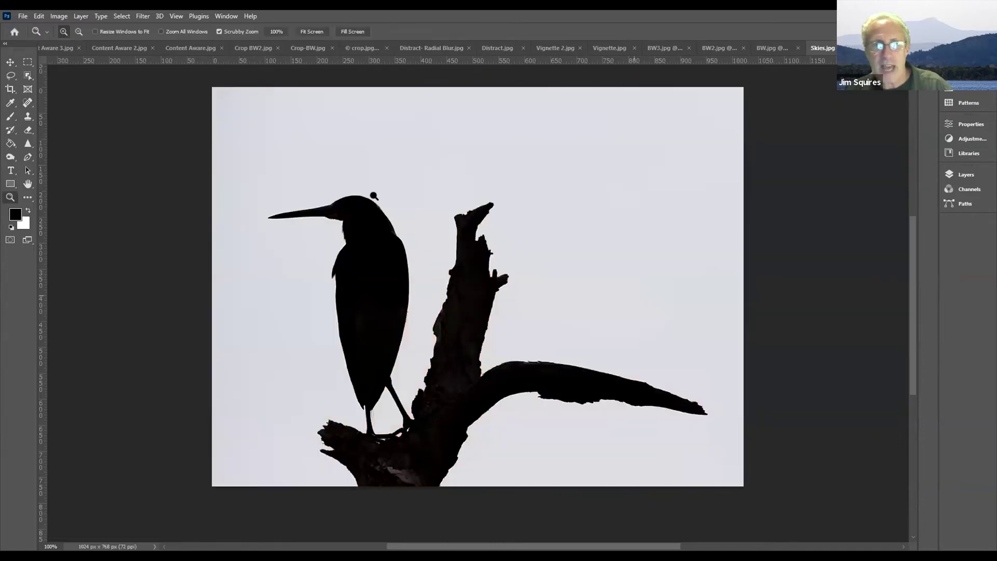
Reopen Sky Replacement on the bird silhouette to preview the imported sky, cancel it, and close Skies.jpg.
left_click(40, 16)
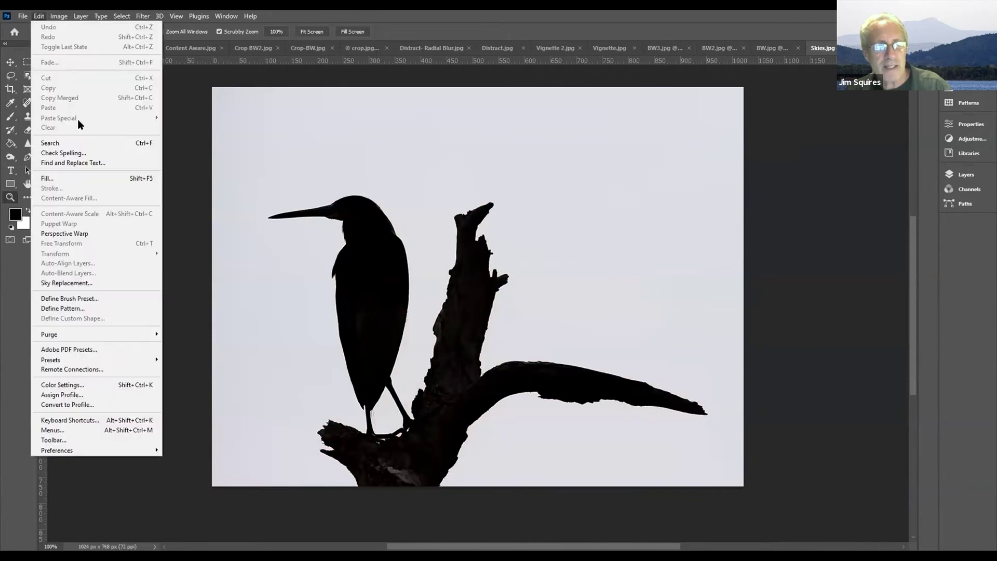
left_click(82, 284)
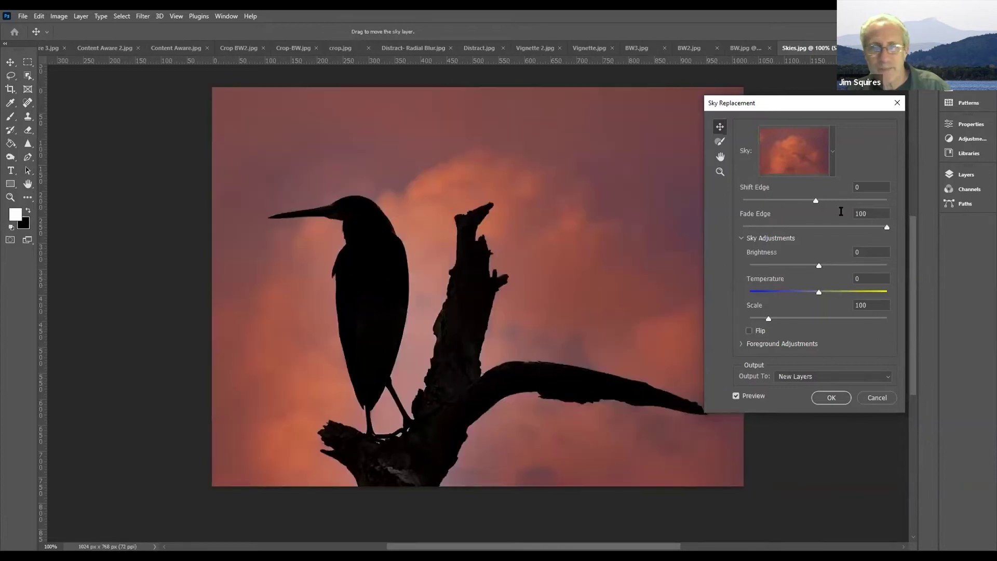
left_click(877, 398)
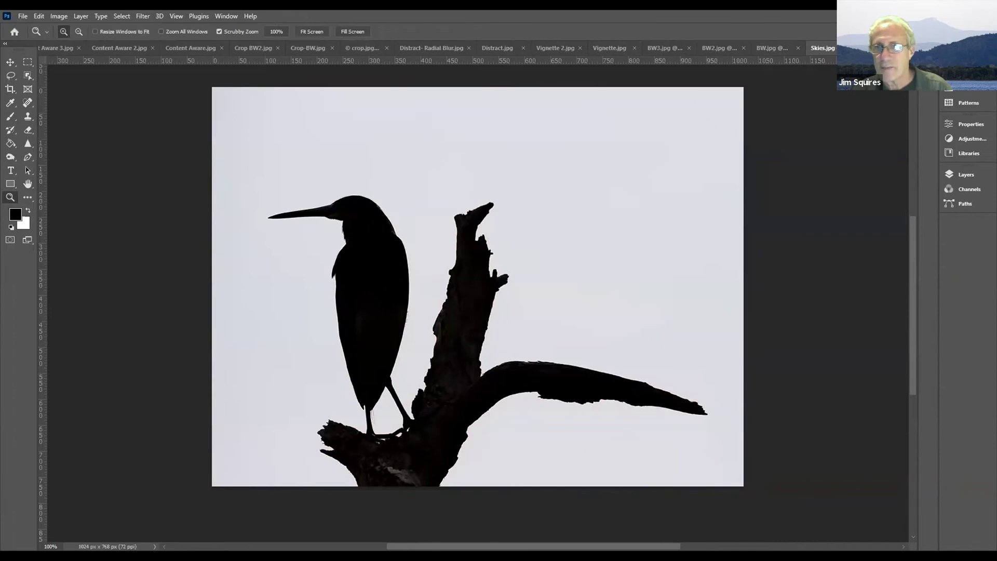
key("ctrl+w")
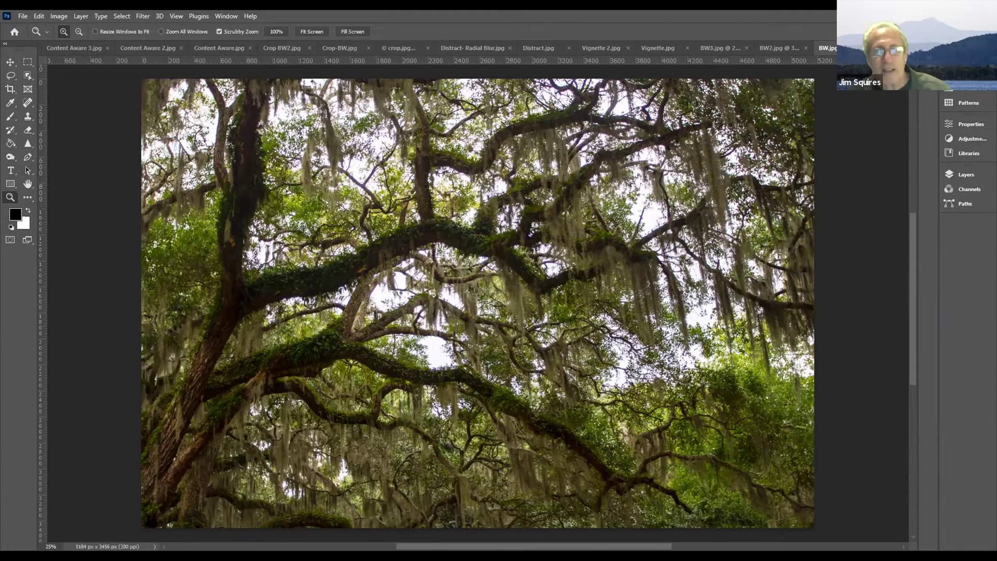
Try reducing the saturation of the mossy tree photo BW.jpg with Hue/Saturation, and cancel the adjustment.
left_click(60, 16)
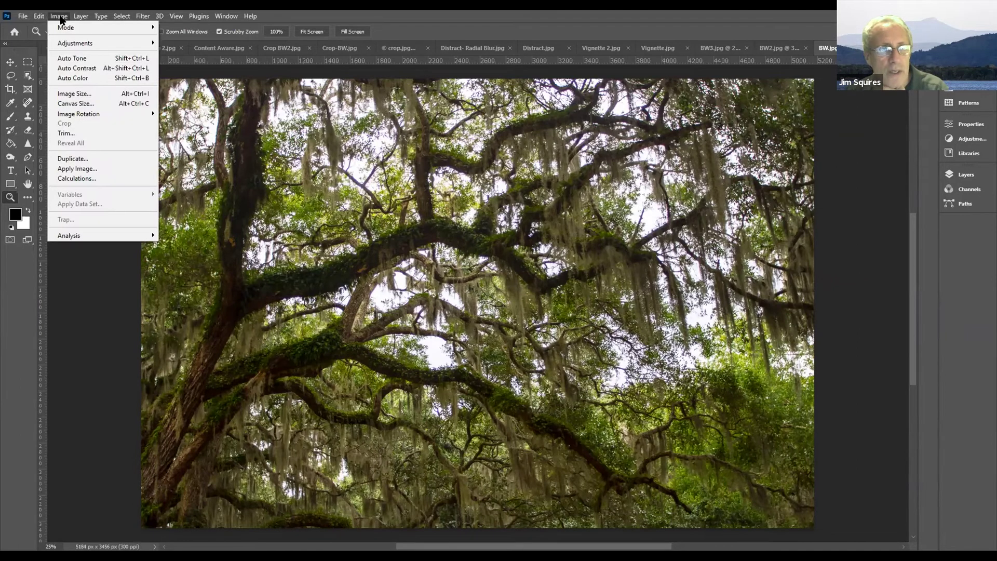
mouse_move(66, 47)
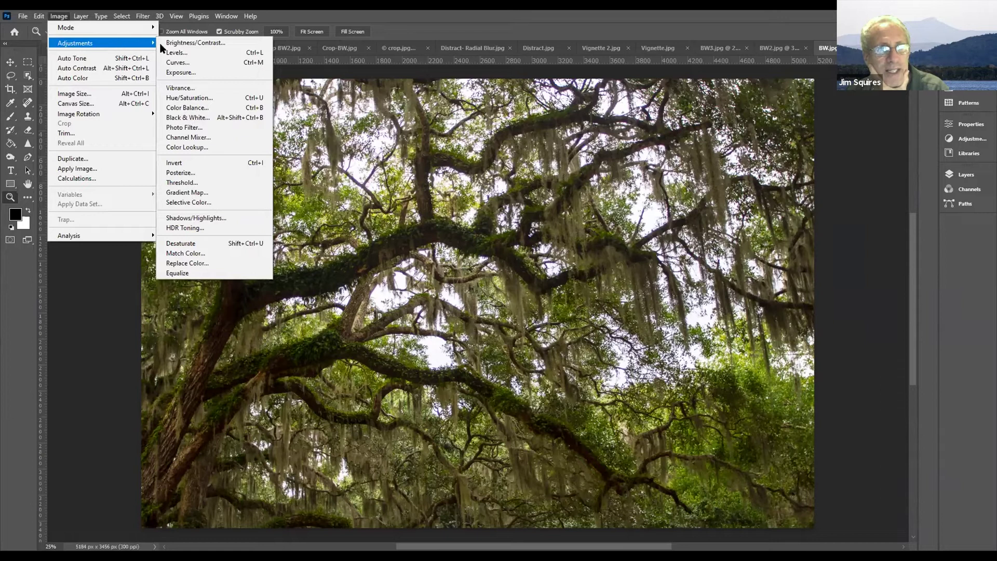
left_click(205, 100)
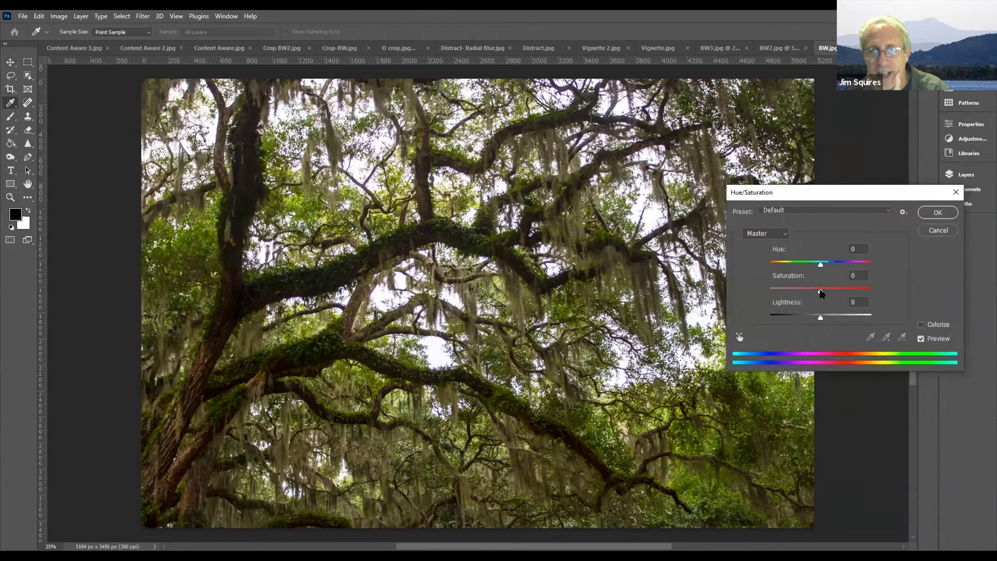
mouse_move(821, 292)
left_mouse_down()
mouse_move(759, 304)
mouse_move(820, 300)
left_mouse_up()
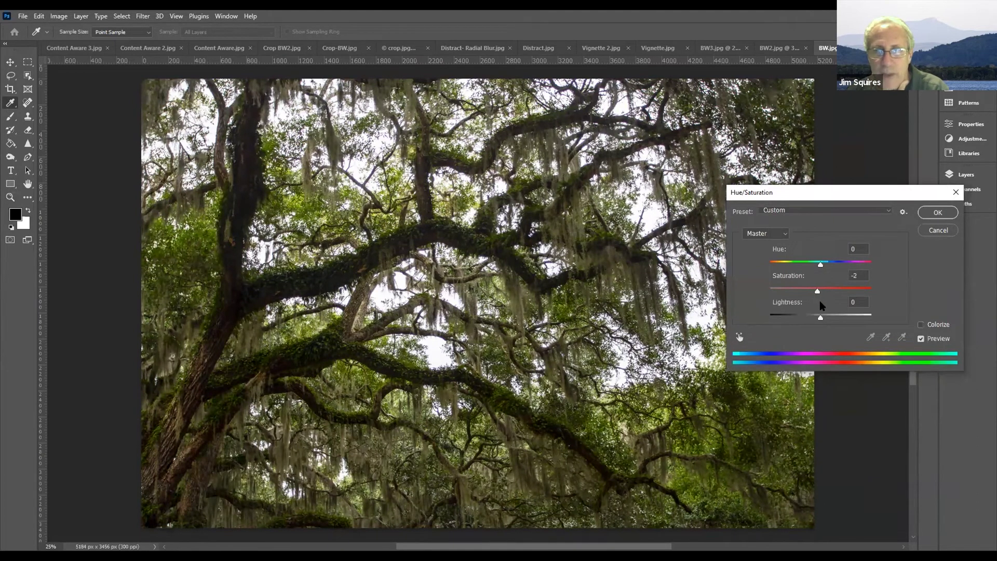
left_click(942, 229)
key("z")
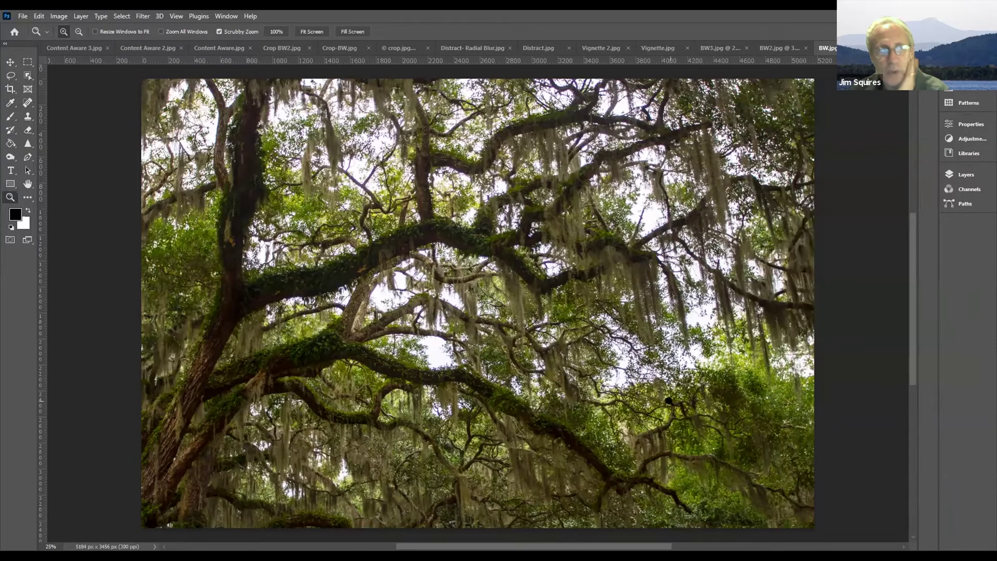
Start a Black & White adjustment on the mossy tree photo with Reds 72, Yellows 194, Greens 183, Cyans 30 and Blues 2%.
left_click(57, 16)
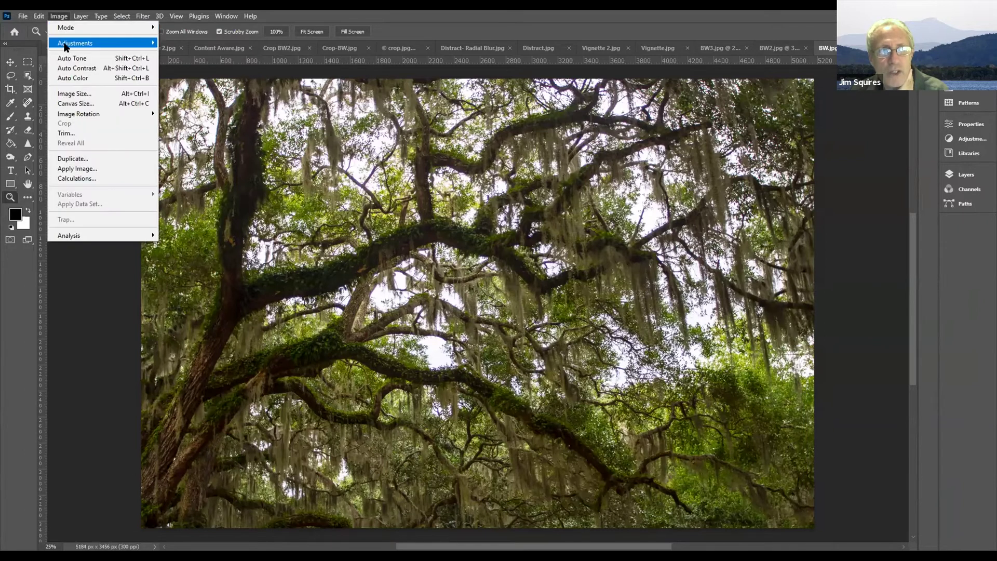
mouse_move(66, 47)
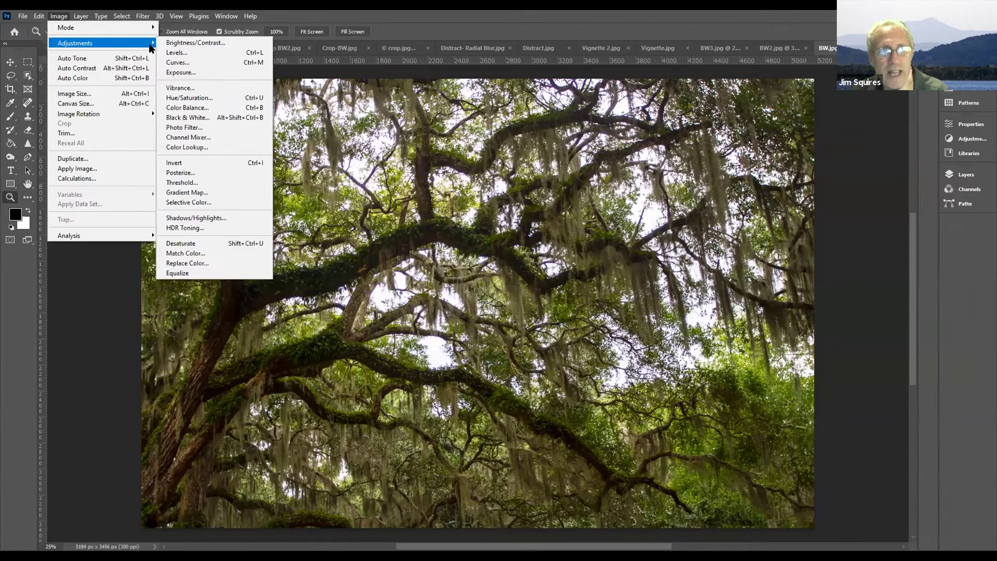
left_click(177, 119)
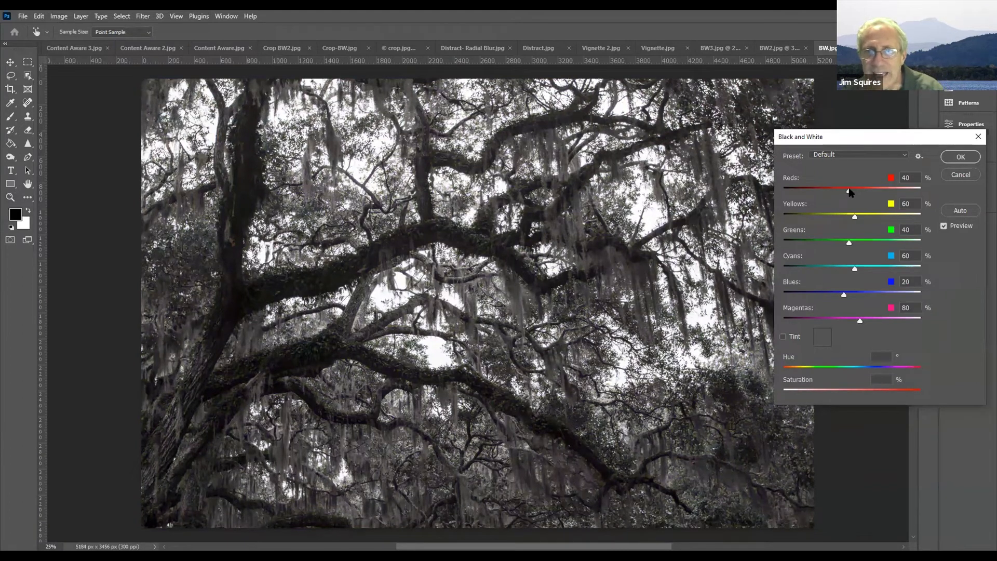
left_click_drag(850, 194, 788, 195)
left_click_drag(782, 191, 891, 225)
left_click_drag(850, 242, 889, 271)
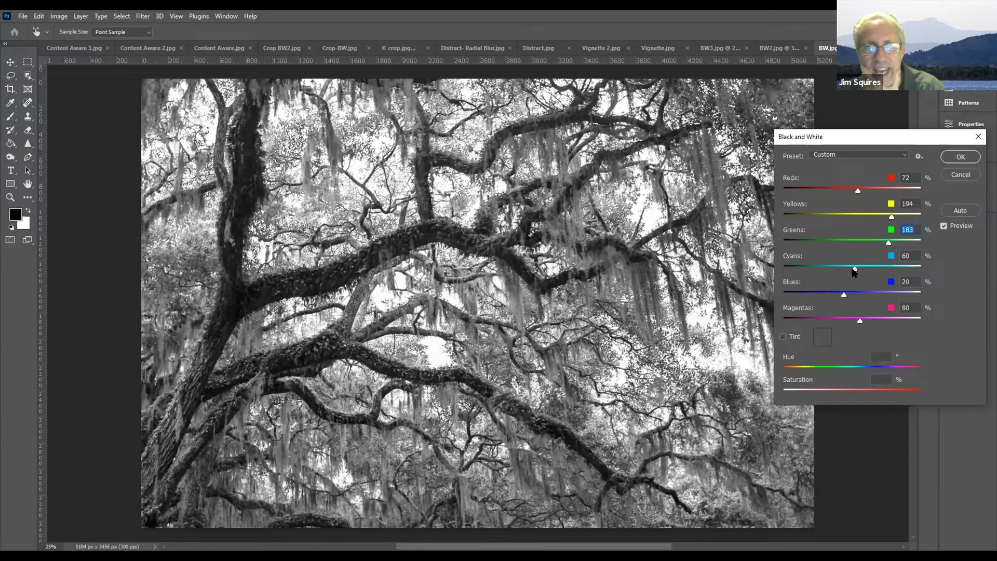
left_click_drag(855, 269, 853, 269)
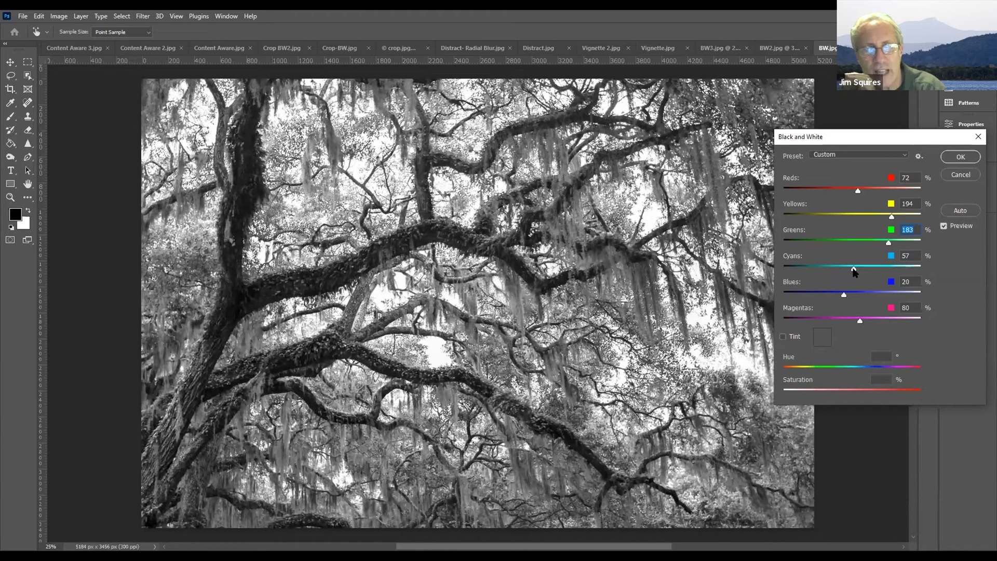
left_click_drag(854, 269, 838, 285)
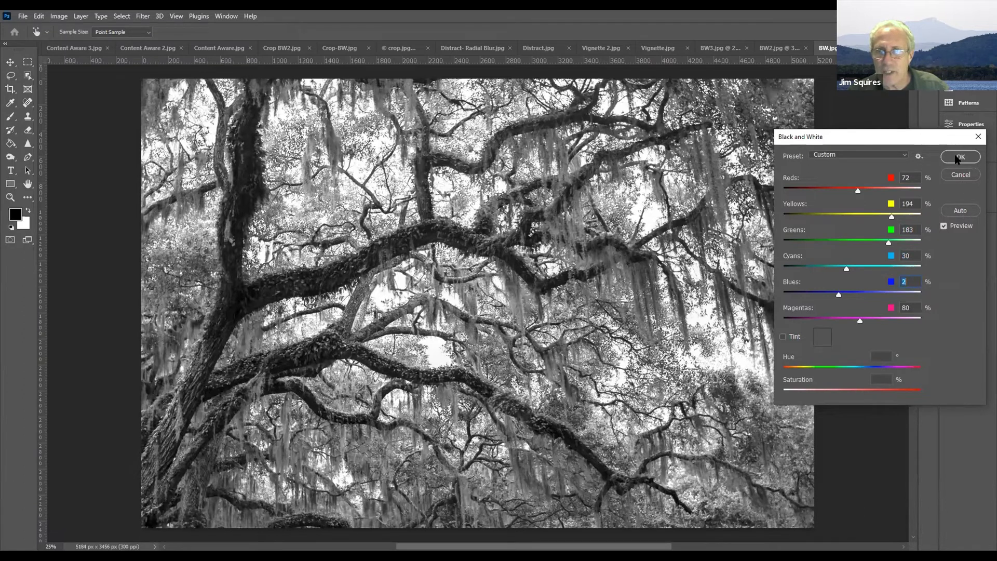
Apply the automatic black-and-white mix with Yellows raised to 230%, and close BW.jpg without saving.
left_click(964, 213)
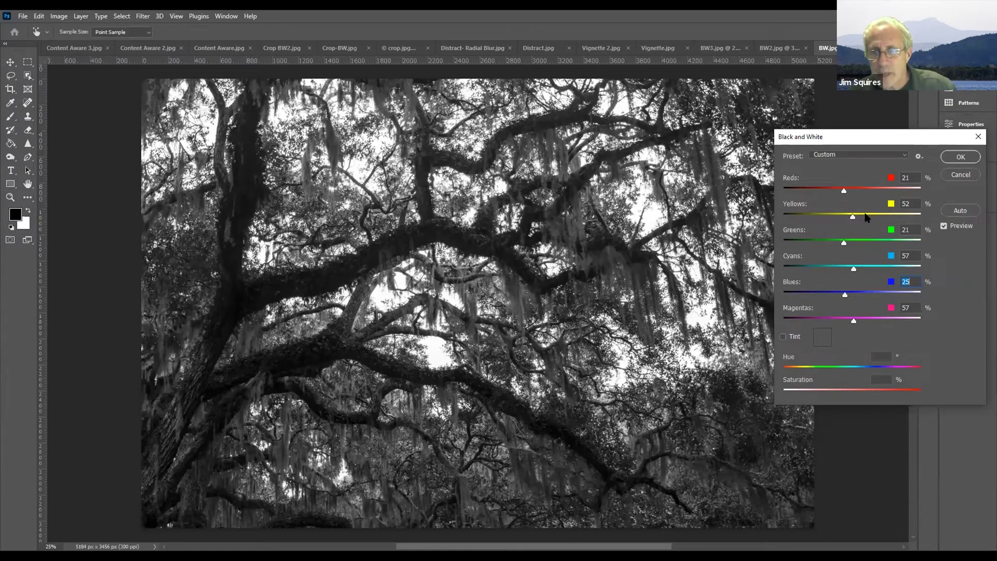
left_click_drag(853, 218, 901, 223)
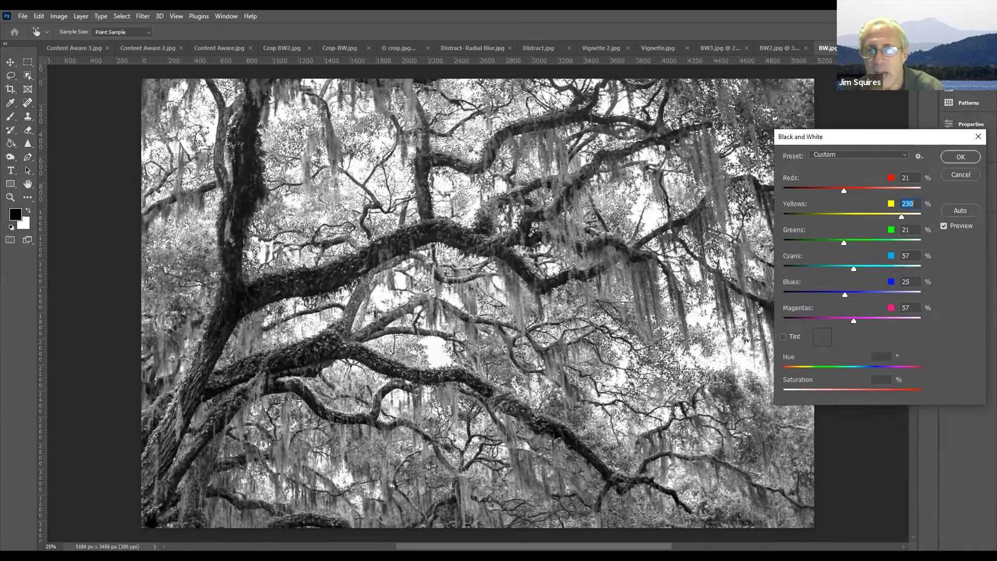
left_click(967, 157)
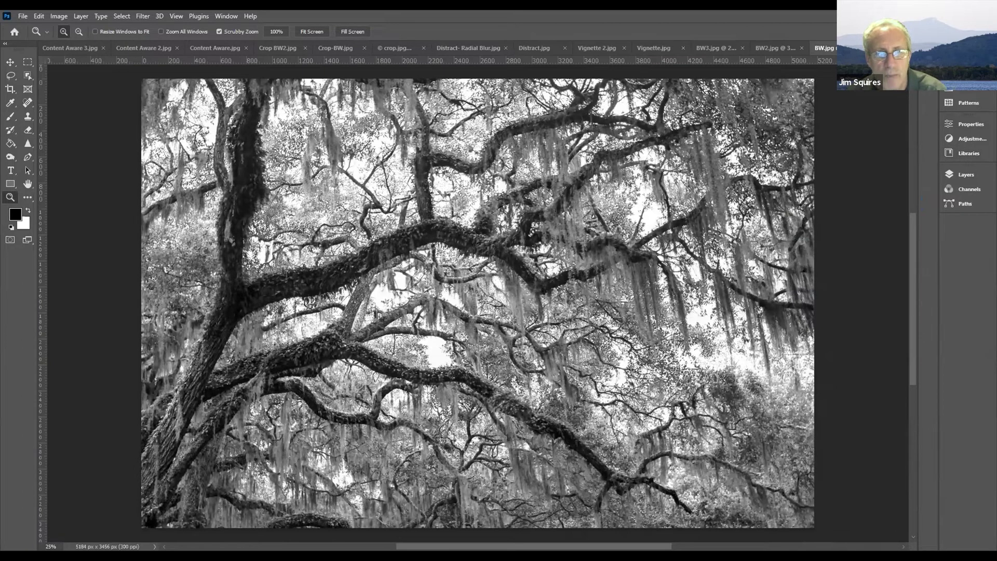
key("ctrl+w")
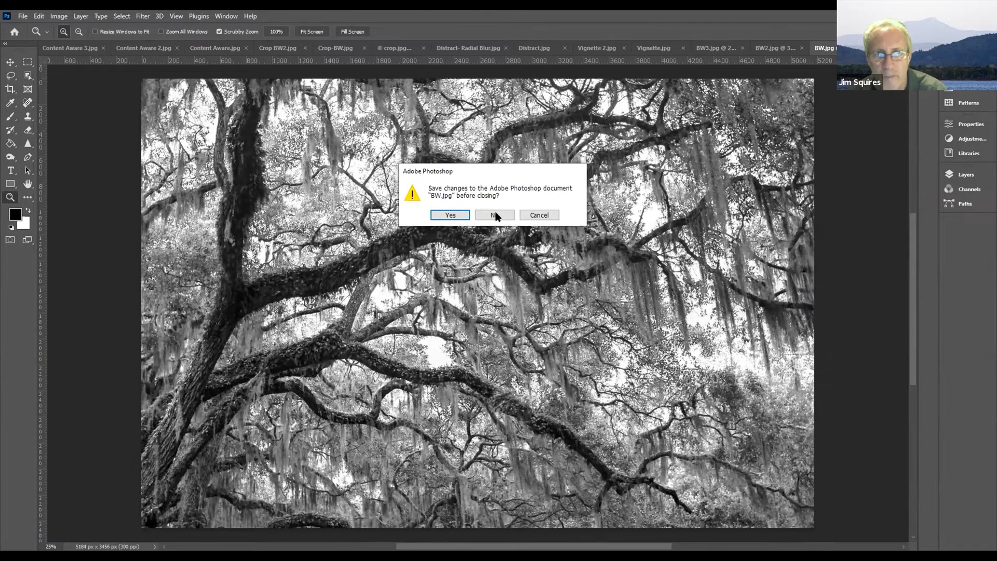
left_click(494, 215)
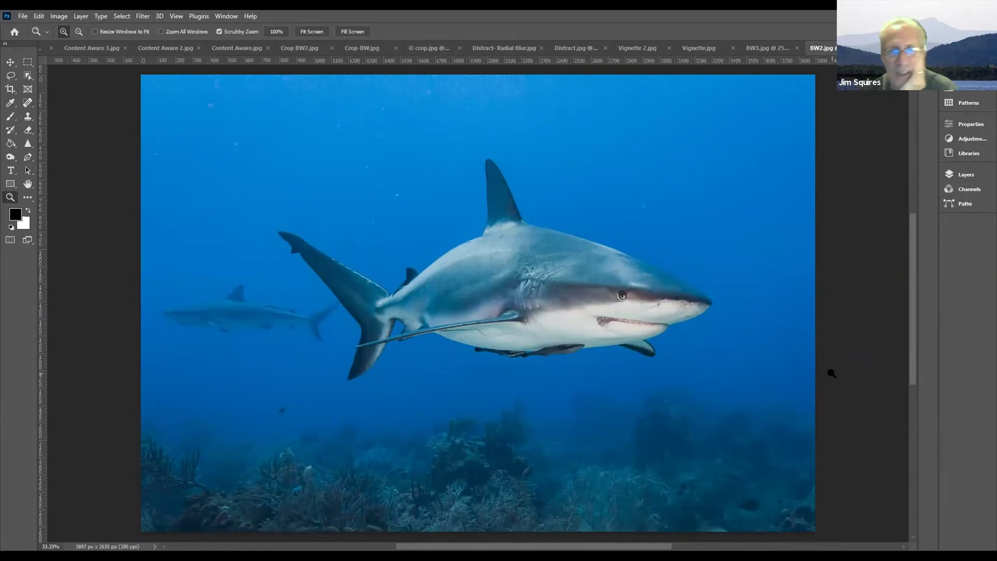
Start a Black & White adjustment on the shark photo BW2.jpg with Cyans at 128% and Blues at -21%.
left_click(58, 17)
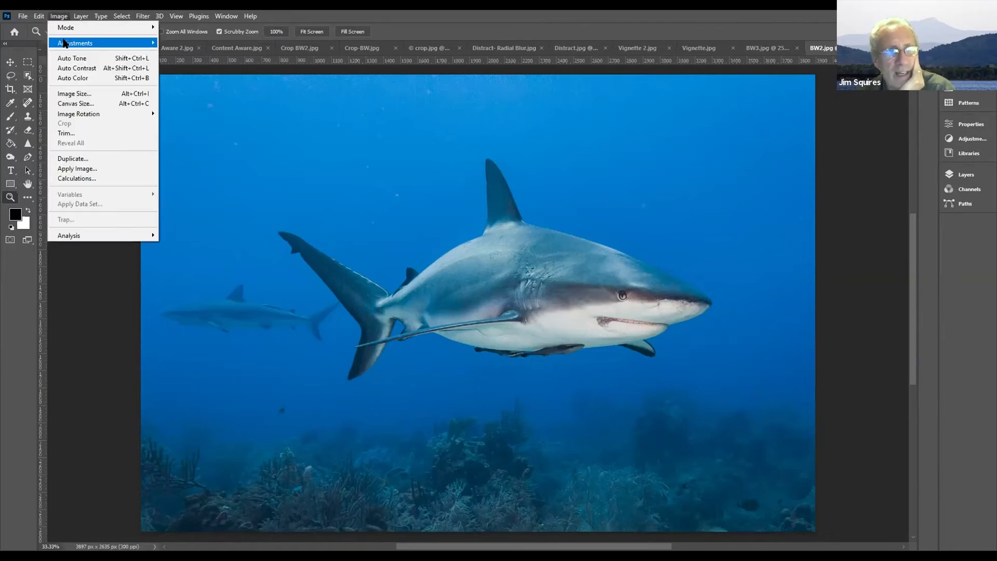
mouse_move(66, 42)
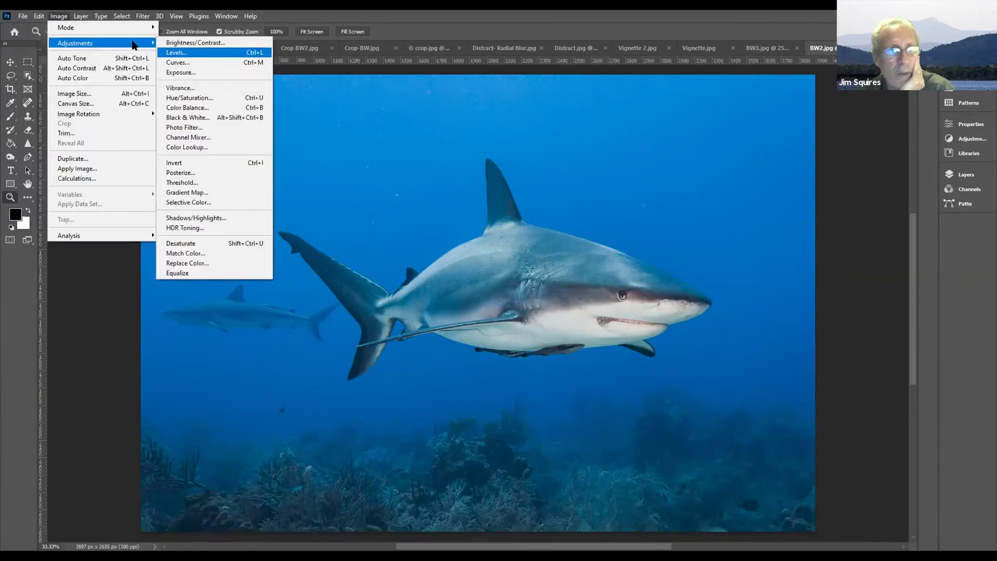
left_click(197, 119)
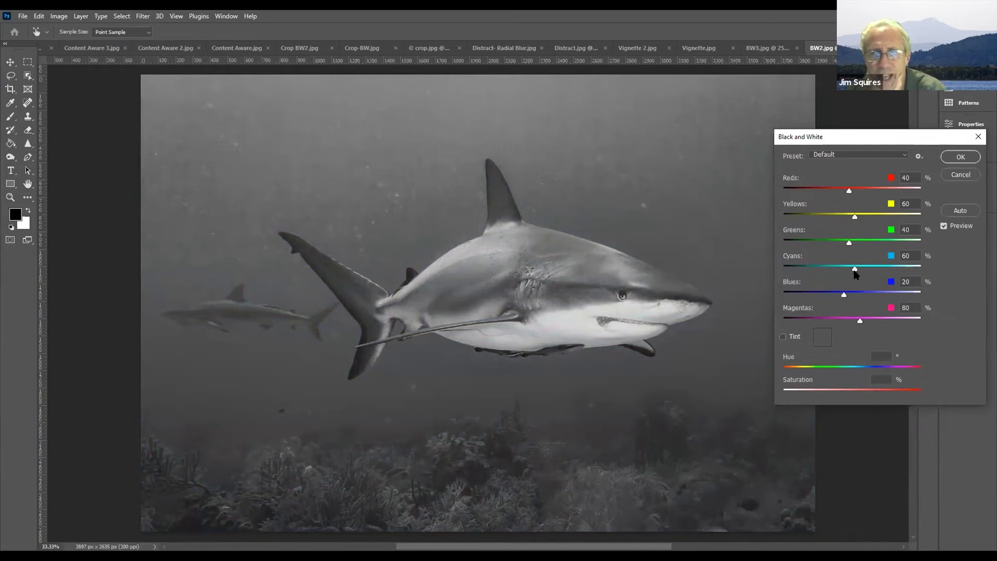
left_click_drag(855, 269, 875, 275)
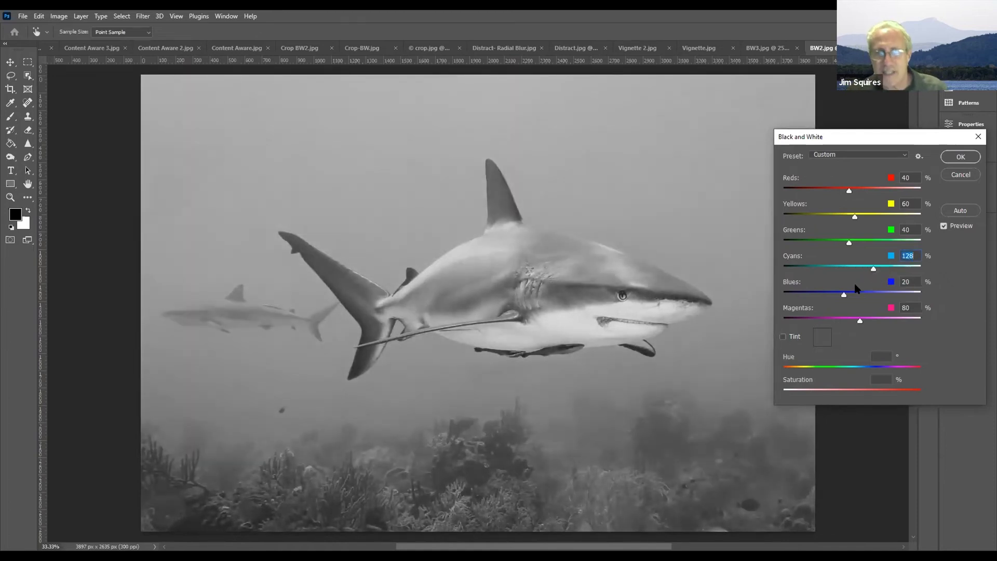
mouse_move(843, 295)
left_mouse_down()
mouse_move(786, 298)
mouse_move(828, 307)
mouse_move(855, 298)
mouse_move(813, 297)
mouse_move(834, 299)
left_mouse_up()
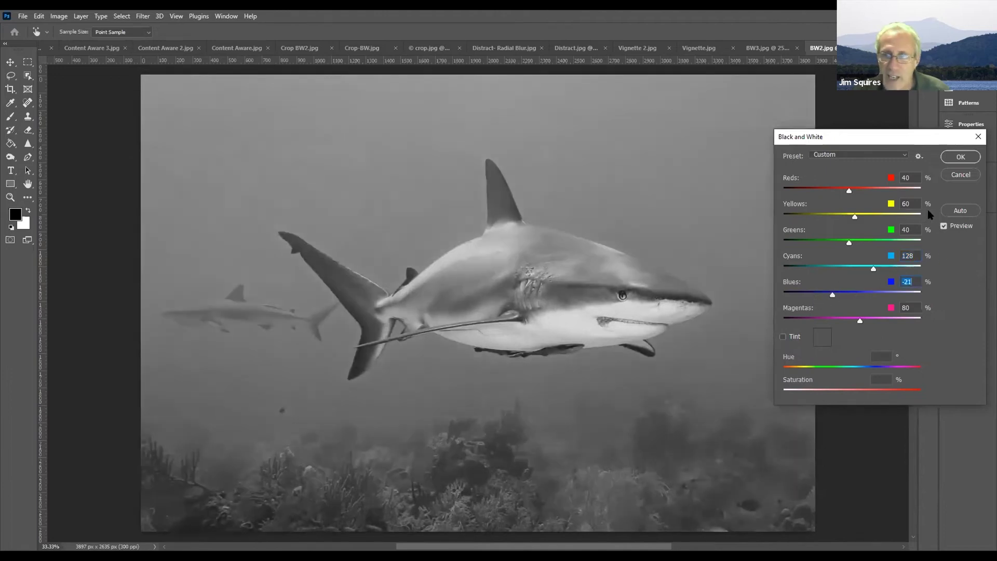
Switch the shark photo to the automatic black-and-white mix, raise Cyans to 111%, and apply the conversion.
left_click(960, 211)
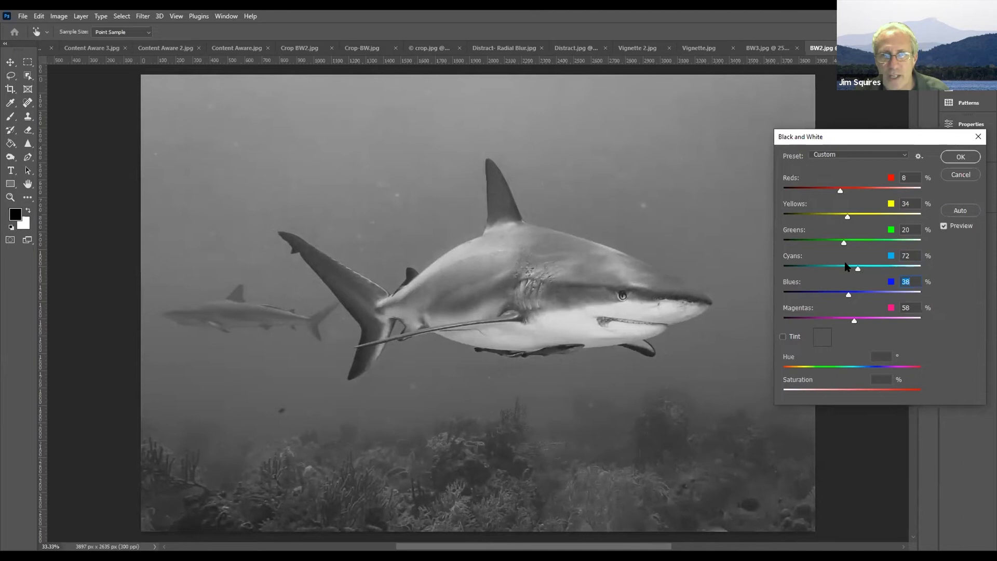
left_click_drag(857, 269, 859, 269)
left_click(869, 275)
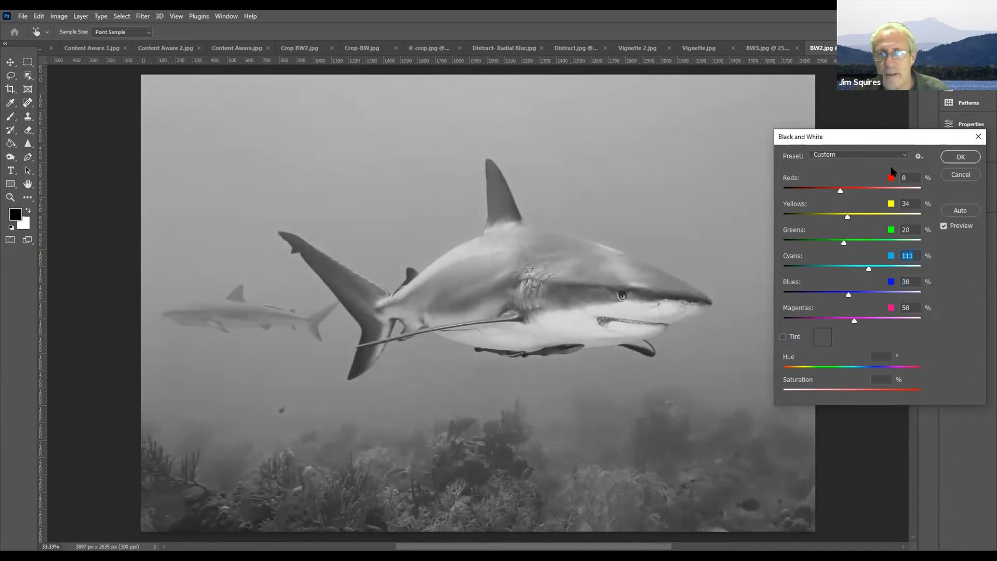
left_click(963, 159)
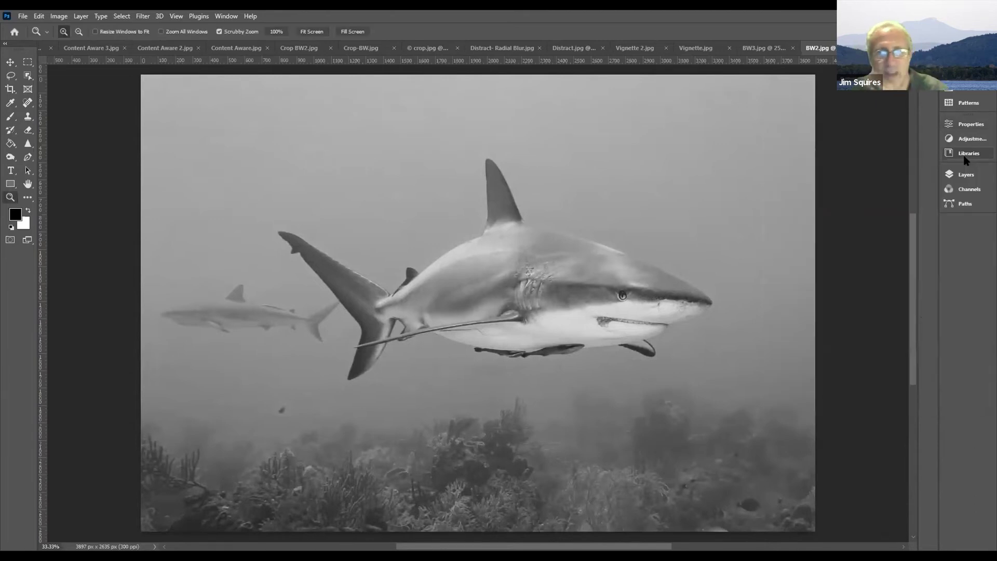
Apply a Levels adjustment to the black-and-white shark photo with input levels 18, 0.85 and 233.
left_click(61, 18)
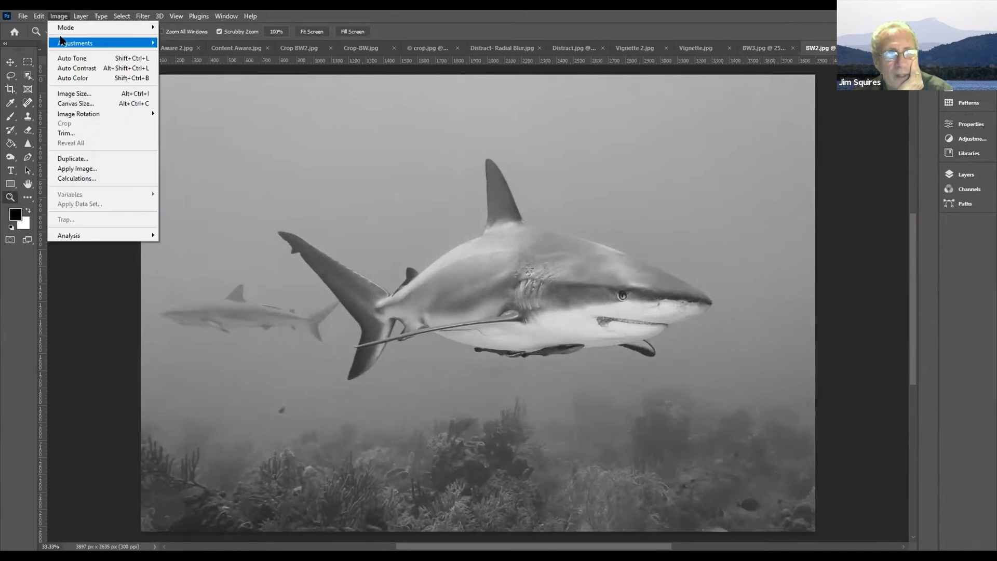
mouse_move(61, 48)
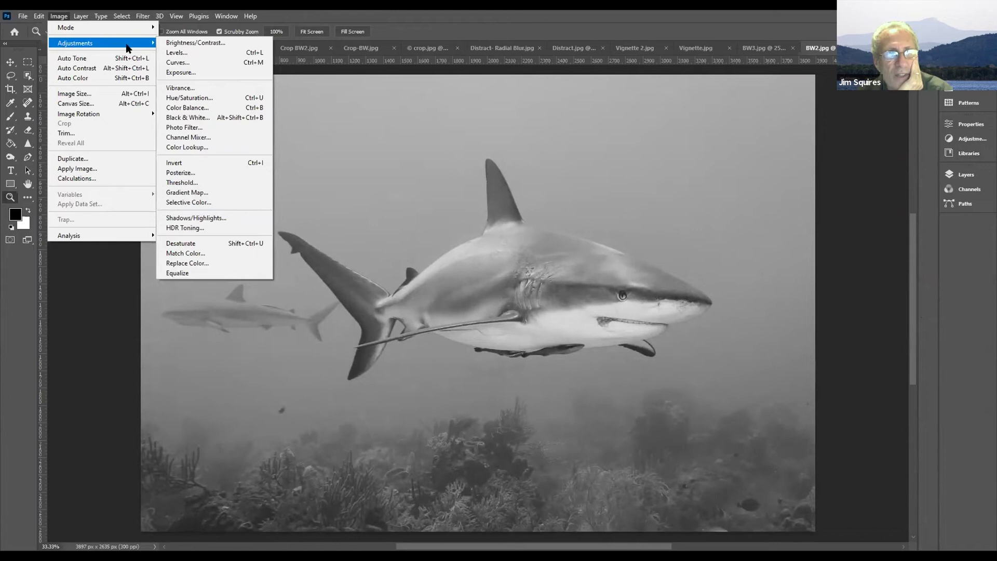
mouse_move(147, 47)
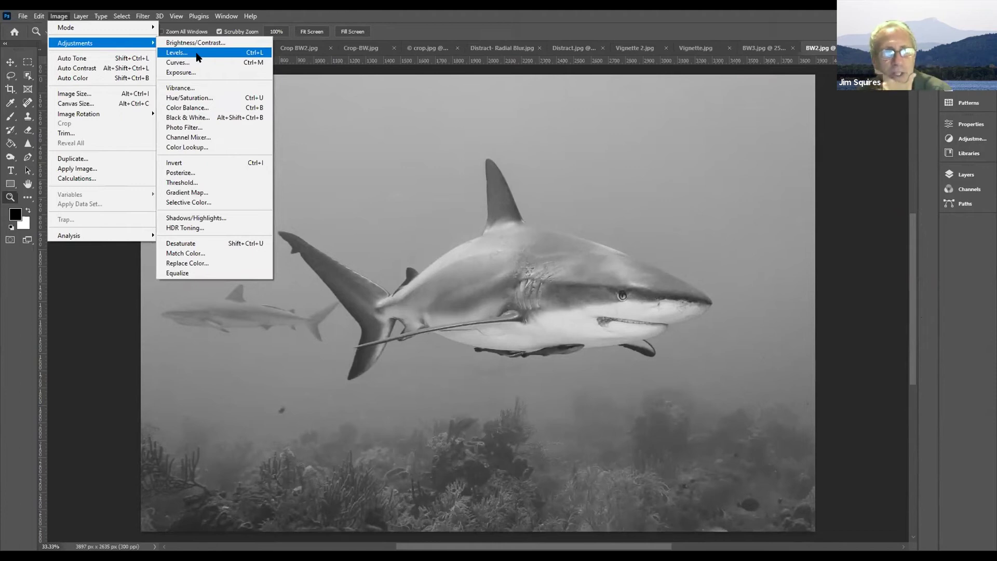
left_click(197, 54)
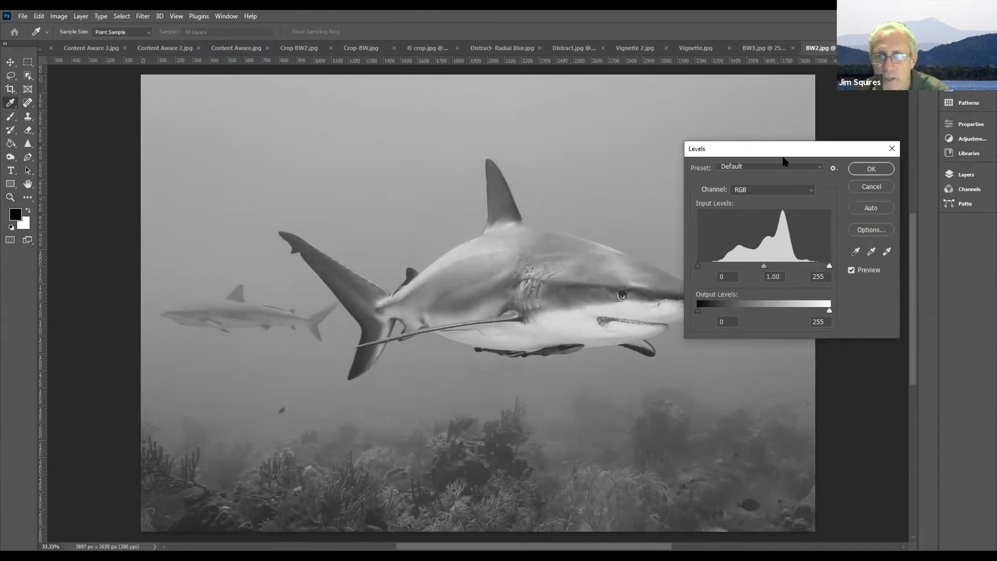
left_click_drag(790, 149, 831, 92)
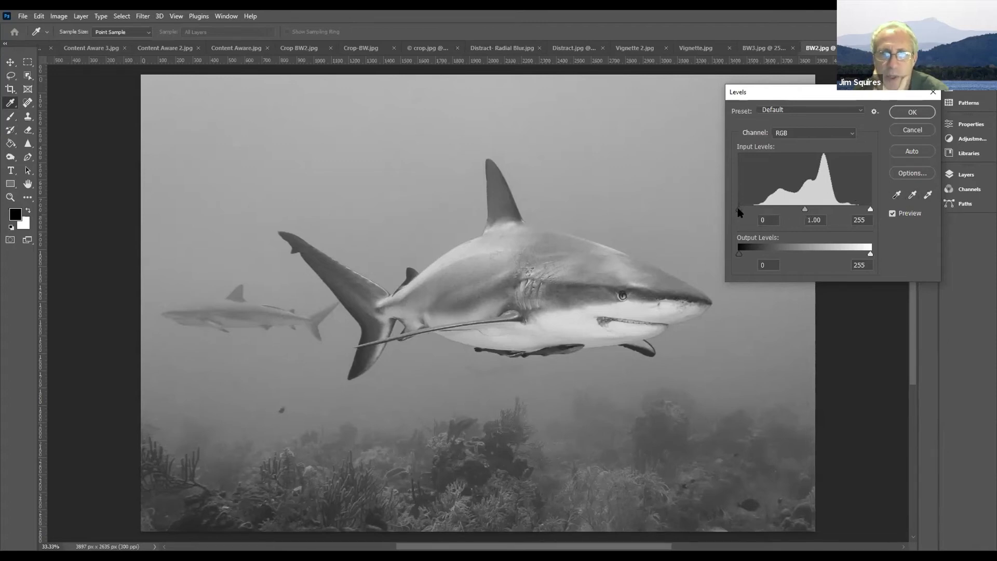
left_click_drag(738, 207, 749, 210)
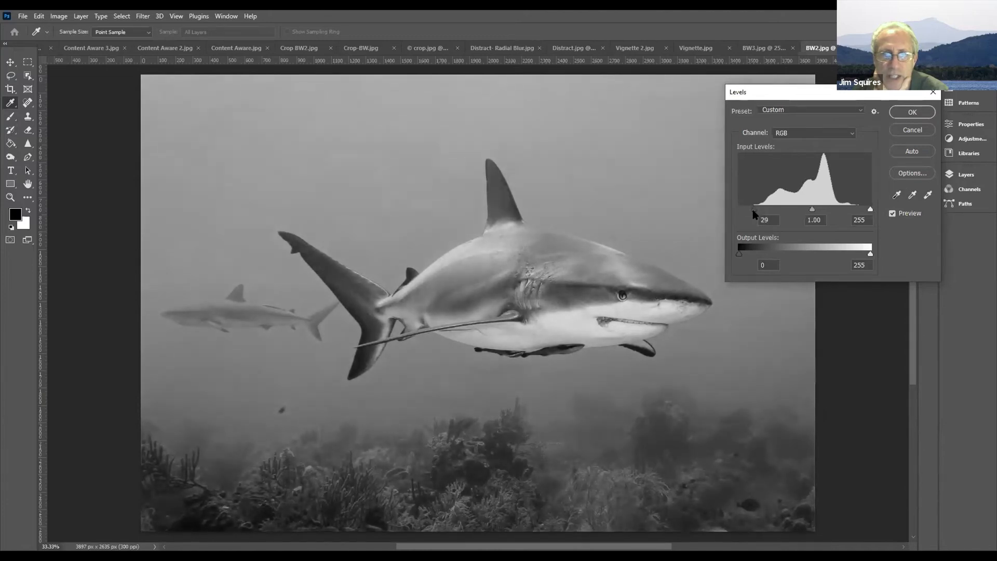
mouse_move(753, 210)
left_mouse_down()
mouse_move(731, 207)
mouse_move(748, 210)
left_mouse_up()
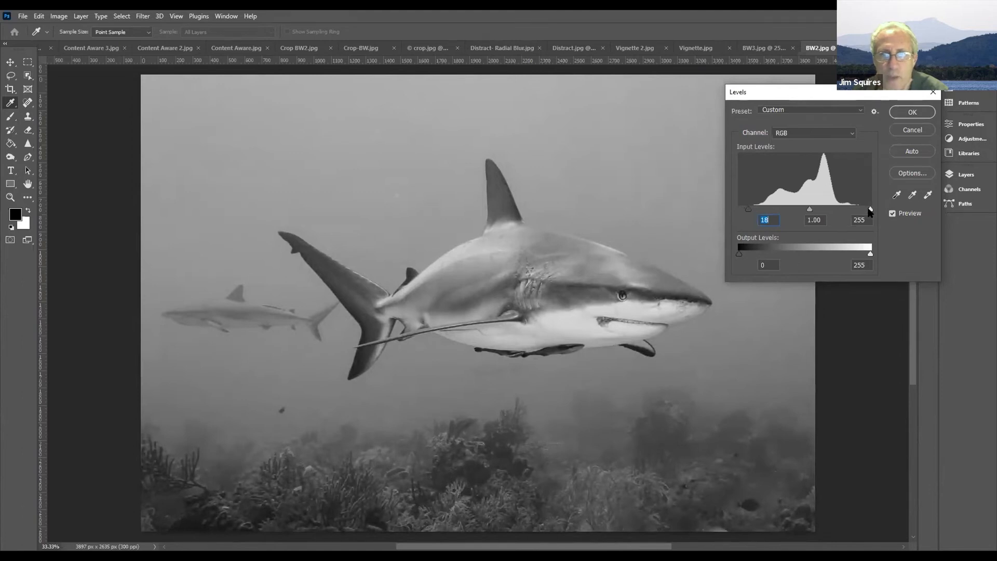
left_click_drag(869, 210, 859, 210)
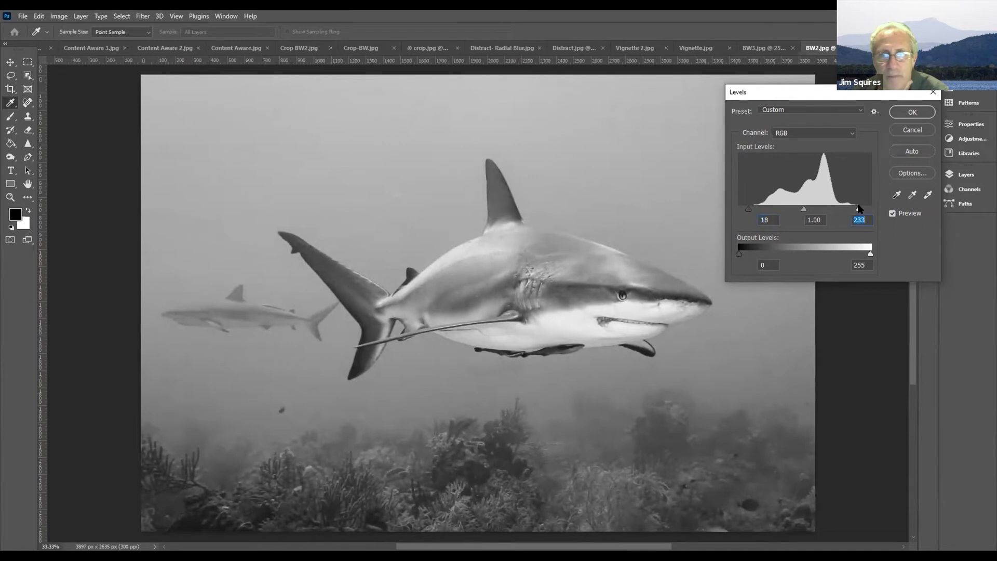
left_click_drag(803, 210, 808, 211)
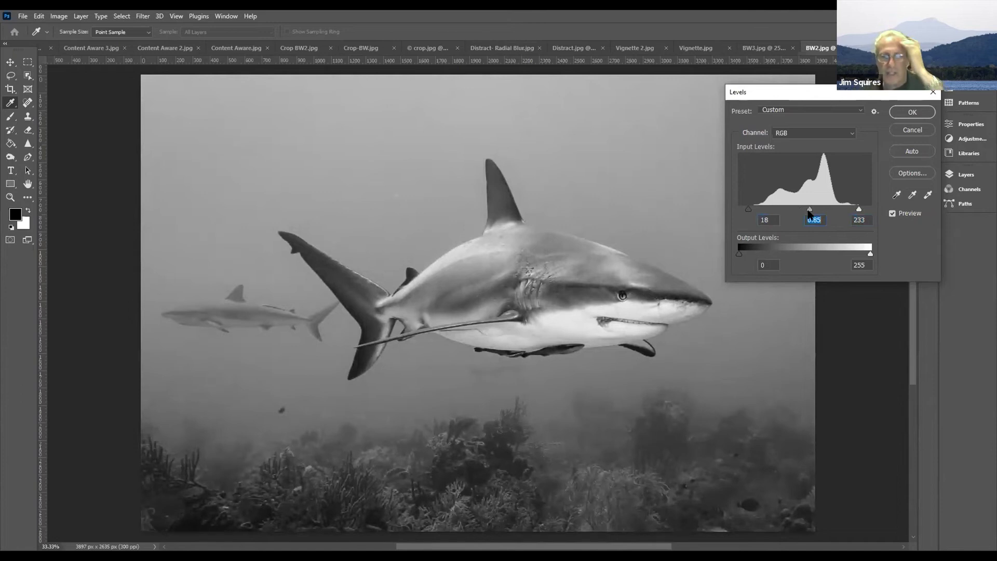
left_click(917, 115)
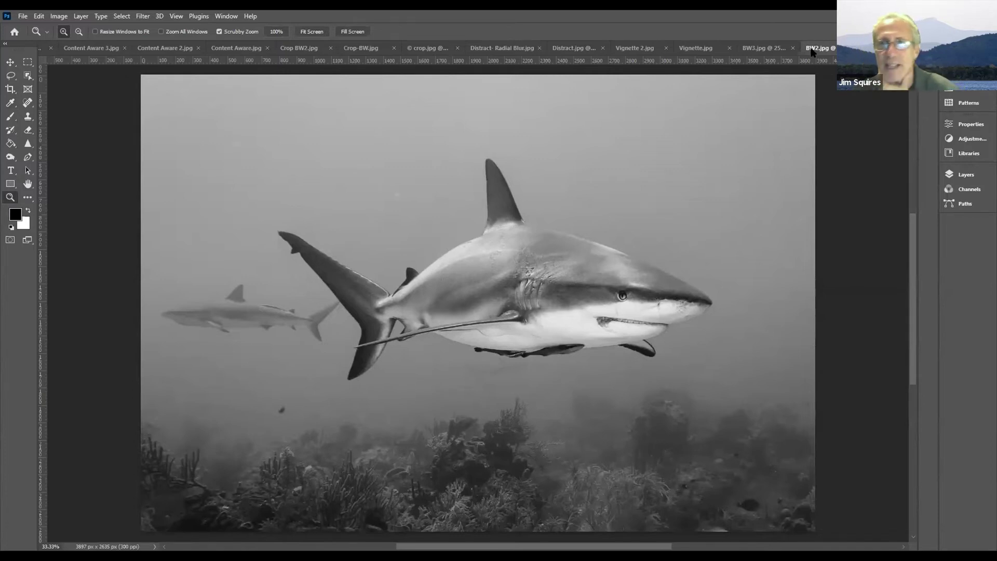
Try a Black & White adjustment on BW3.jpg with Reds 9% and Yellows 13%, switch to the automatic mix, and cancel it.
left_click(764, 48)
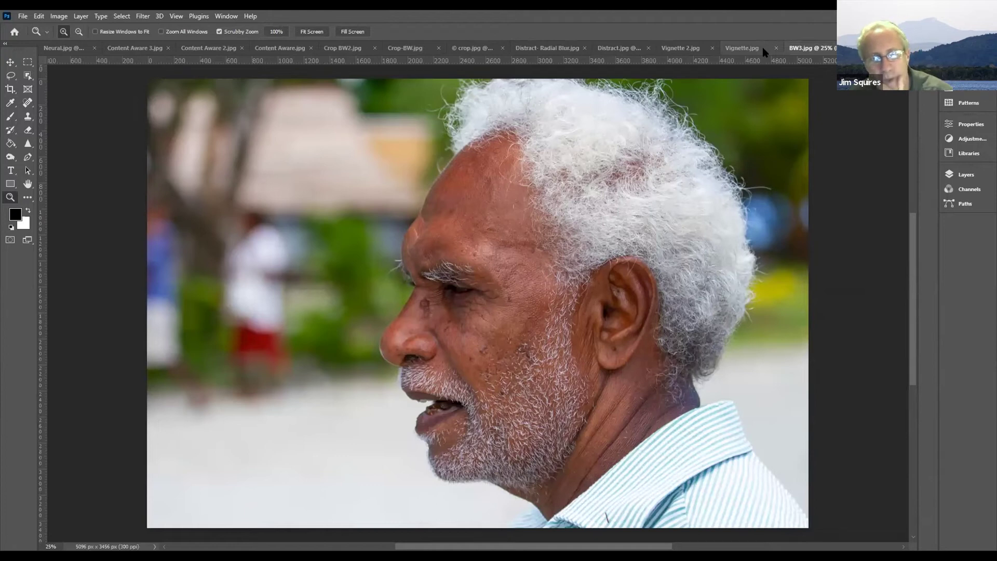
left_click(61, 17)
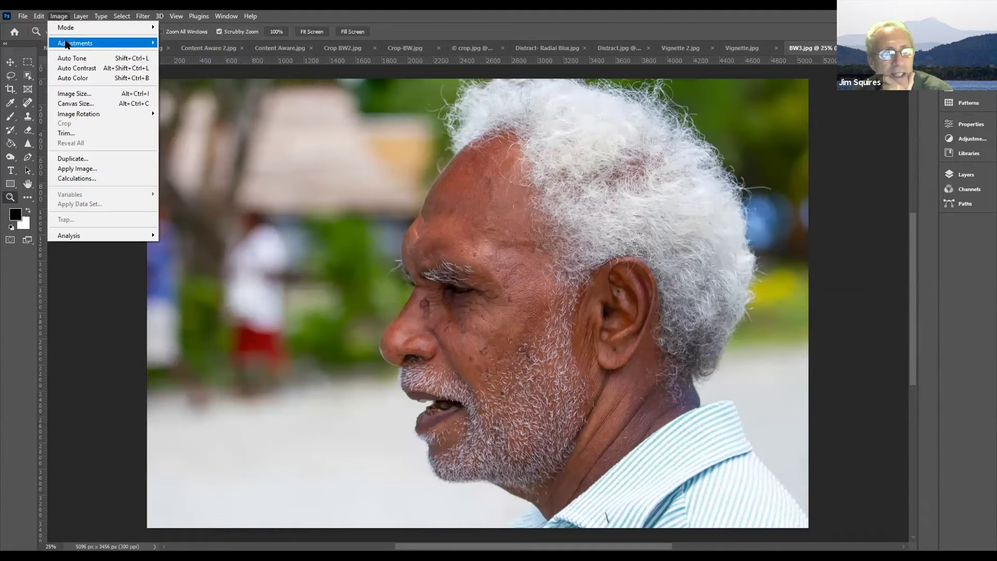
mouse_move(68, 43)
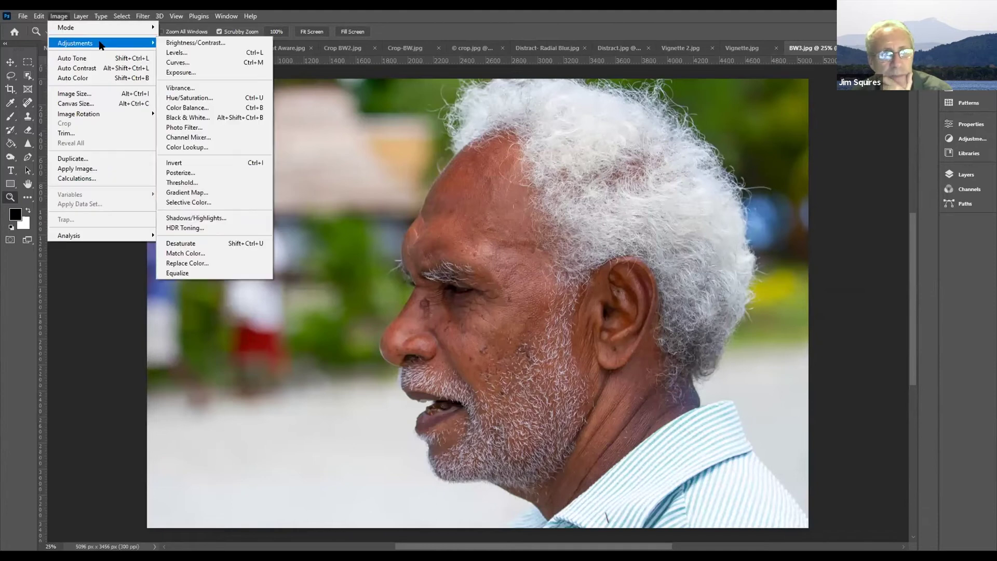
left_click(201, 117)
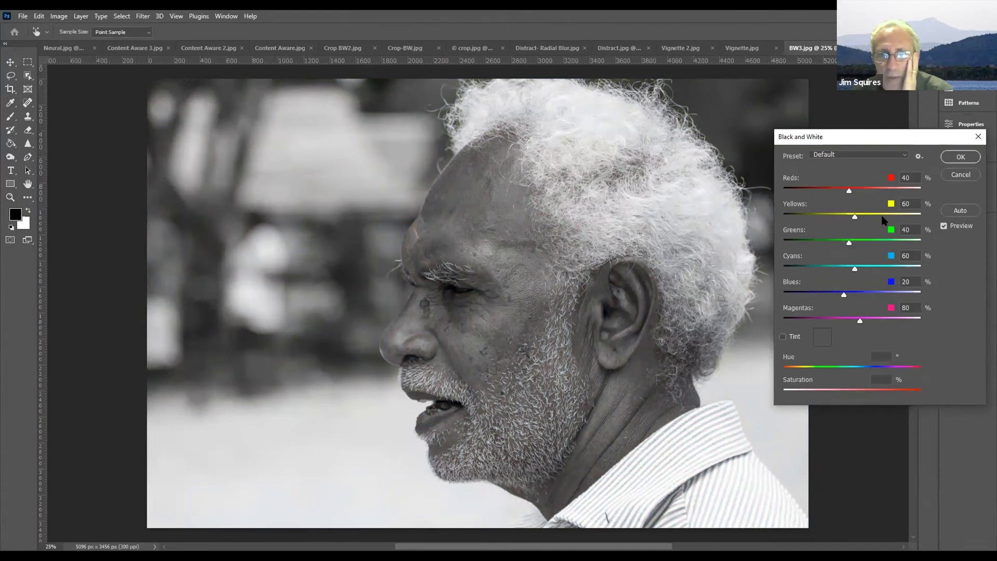
left_click_drag(851, 193, 841, 223)
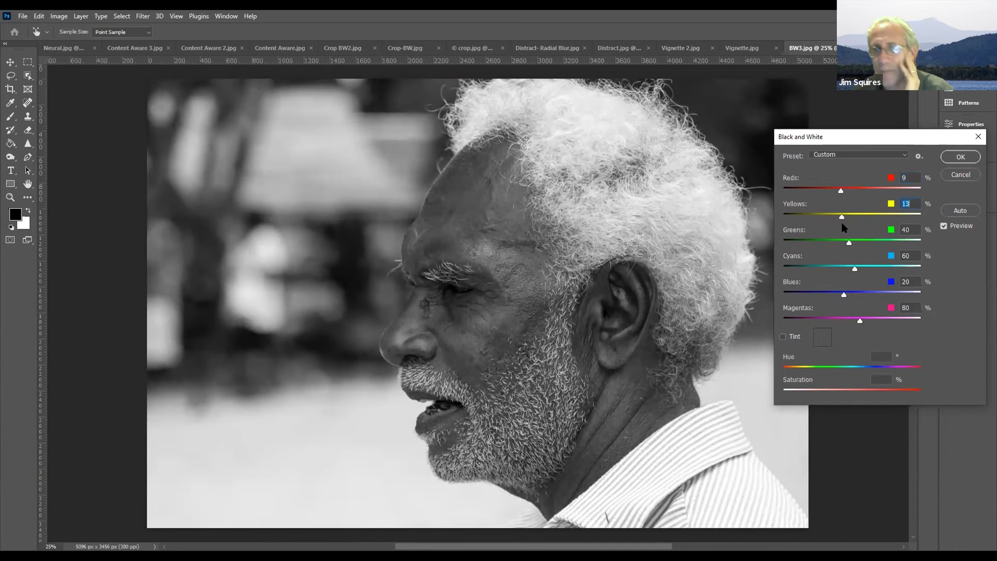
left_click(961, 210)
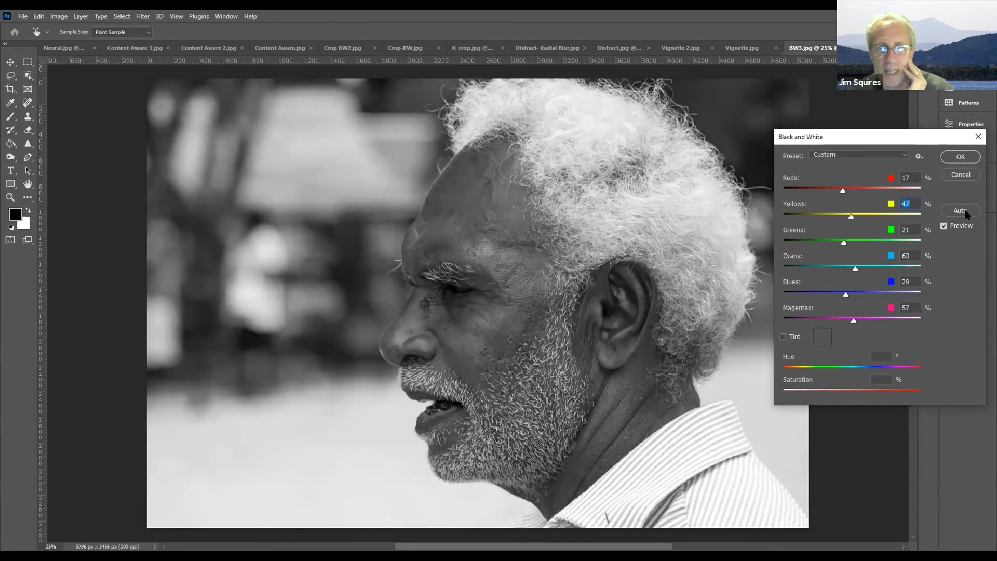
left_click(964, 173)
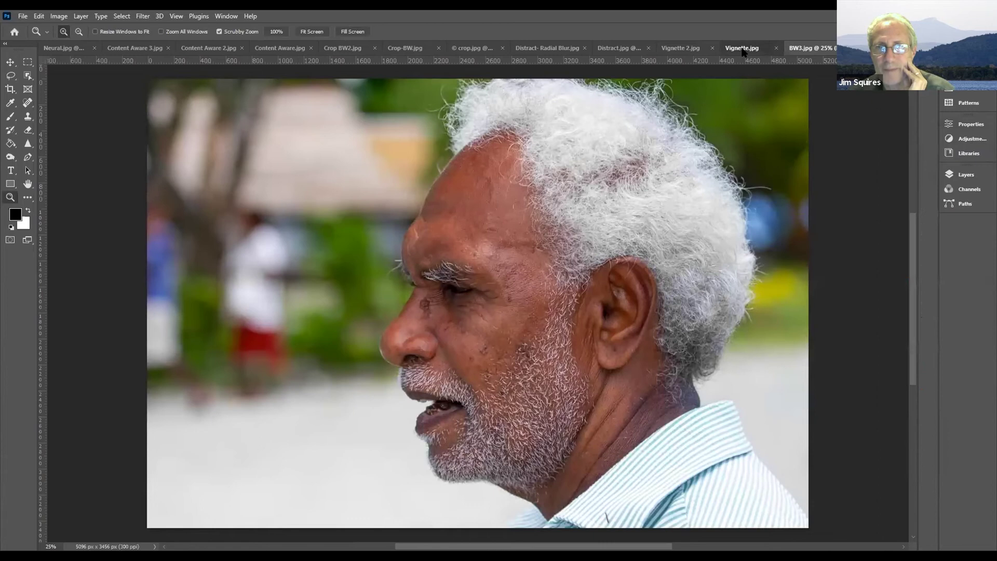
Darken the edges of the dog photo in Vignette.jpg with a 2874 px Burn tool at 5% exposure.
left_click(743, 49)
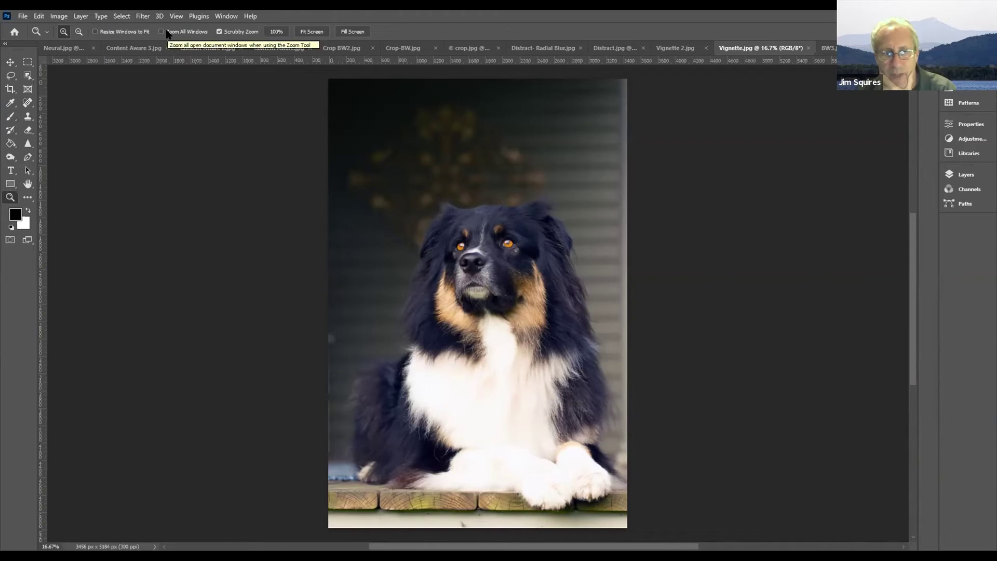
left_click(9, 157)
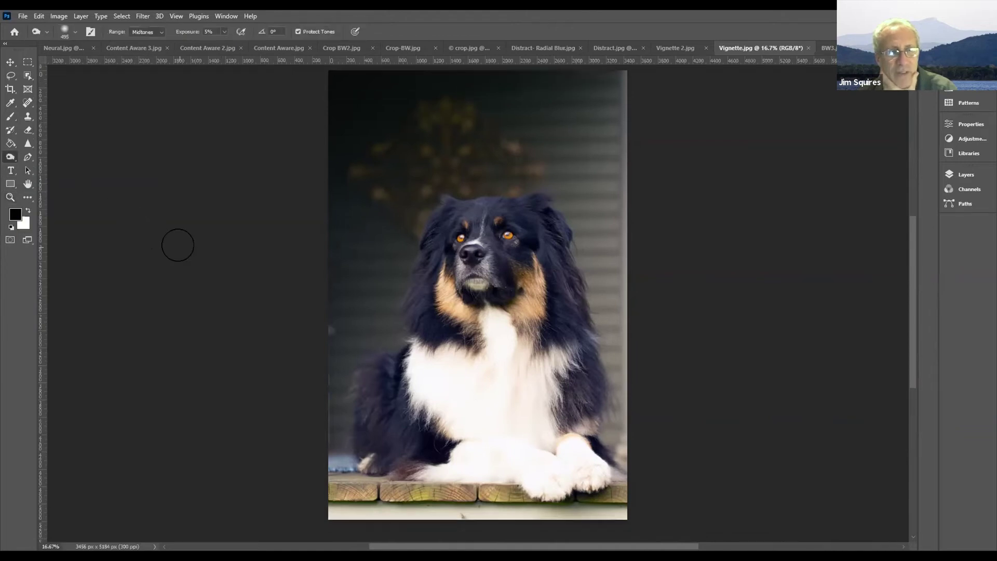
scroll(177, 245, "up", 1)
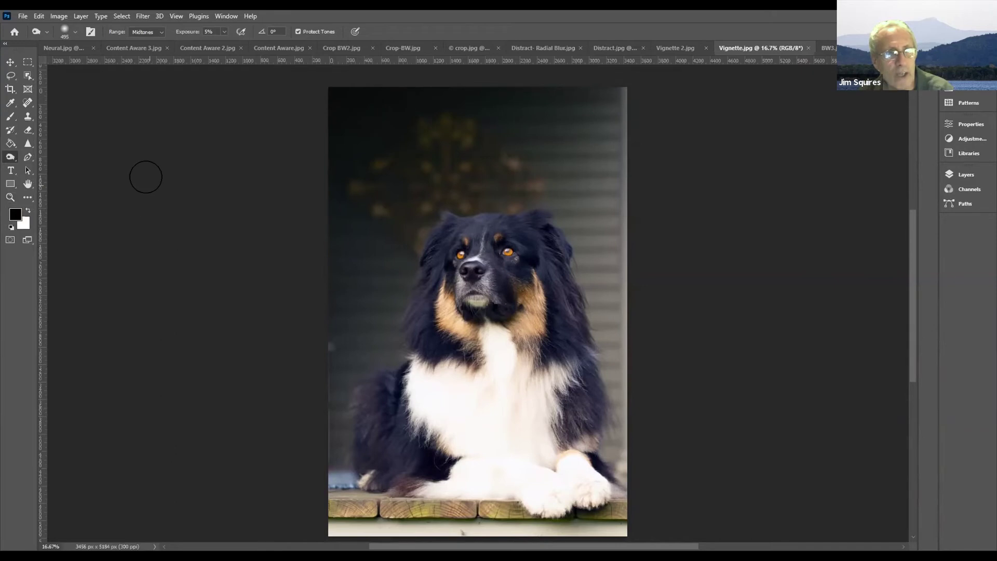
left_click(73, 30)
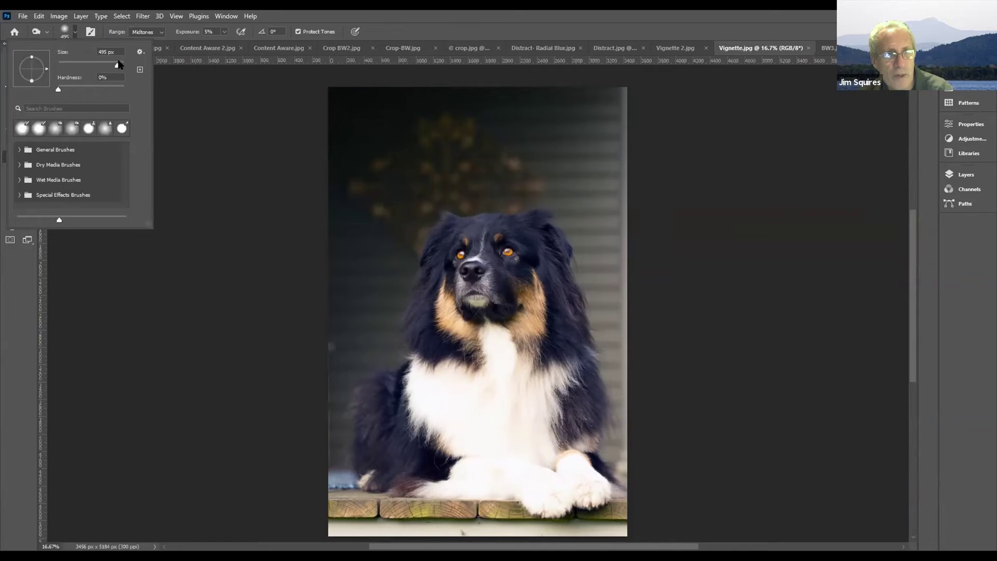
left_click_drag(118, 63, 122, 65)
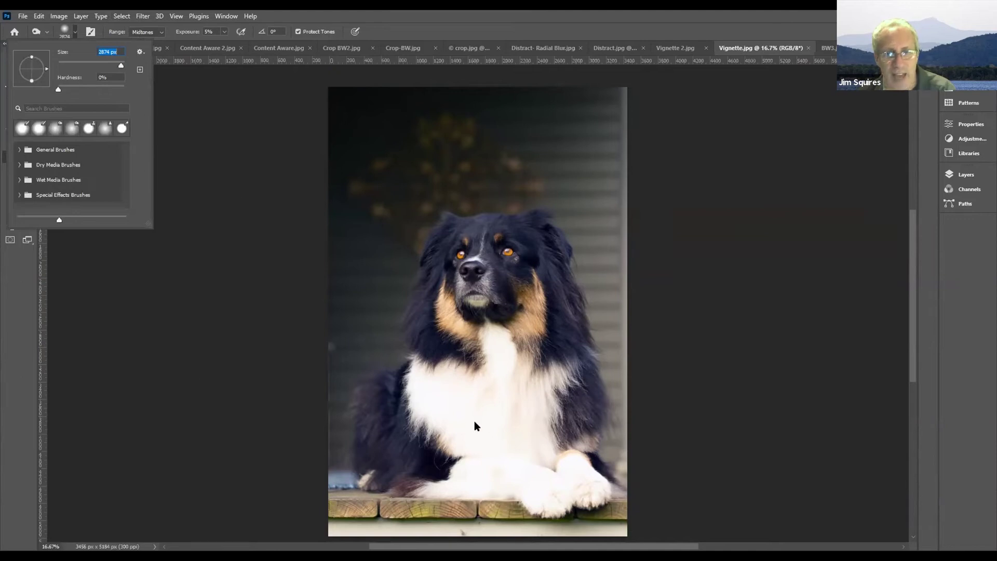
key("Return")
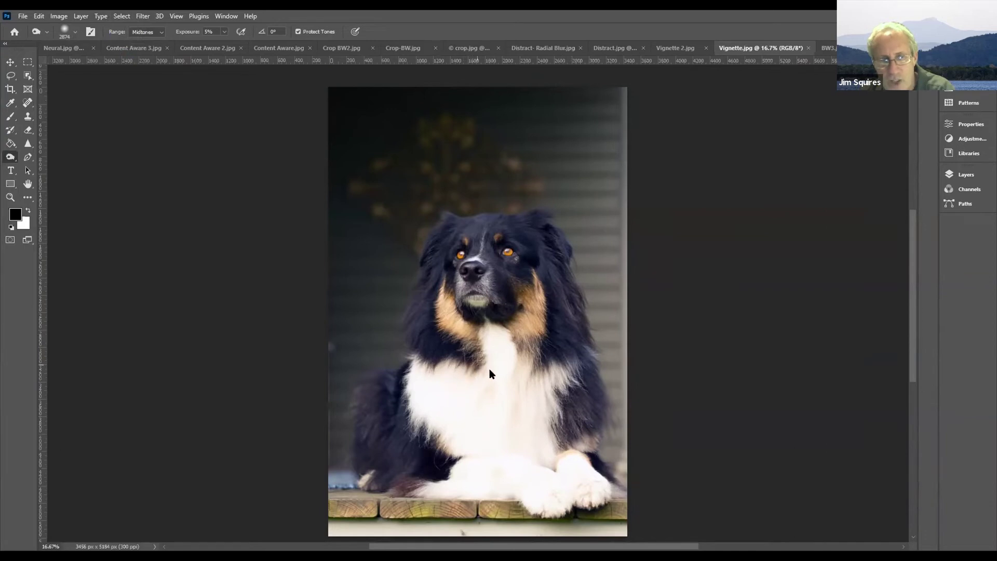
left_click_drag(570, 475, 573, 478)
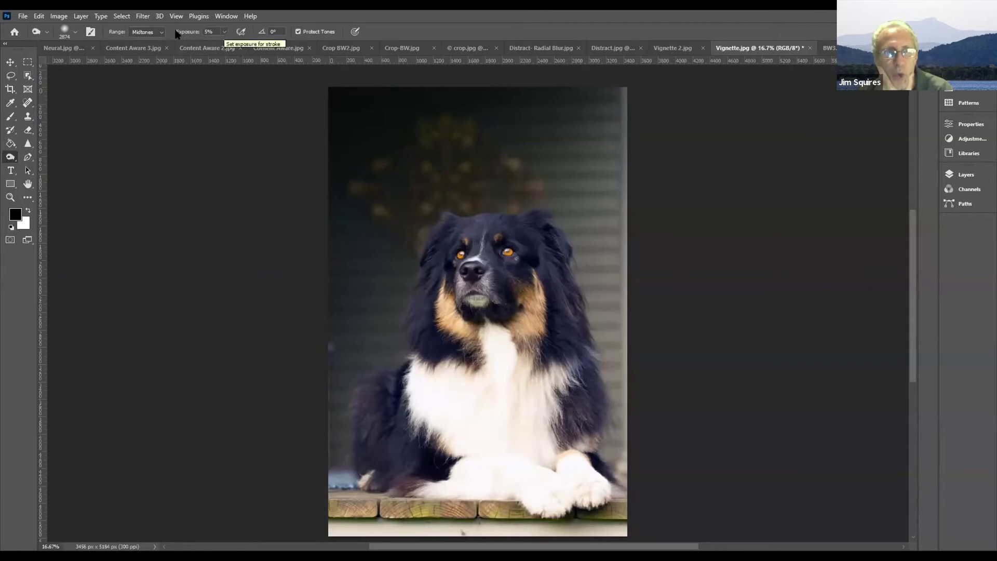
Set the Burn exposure to 52% and darken the background and edges around the dog.
left_click(225, 32)
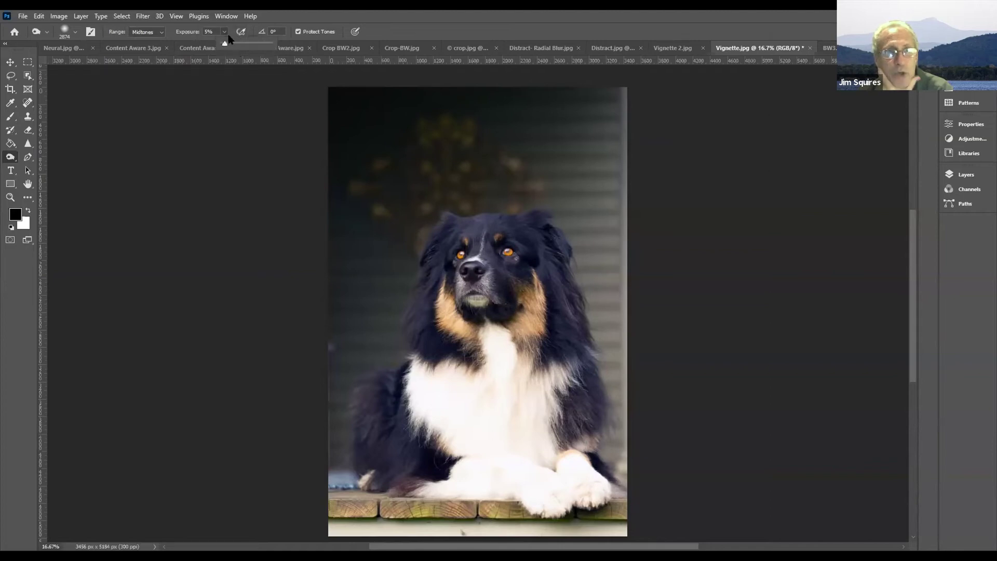
left_click(246, 43)
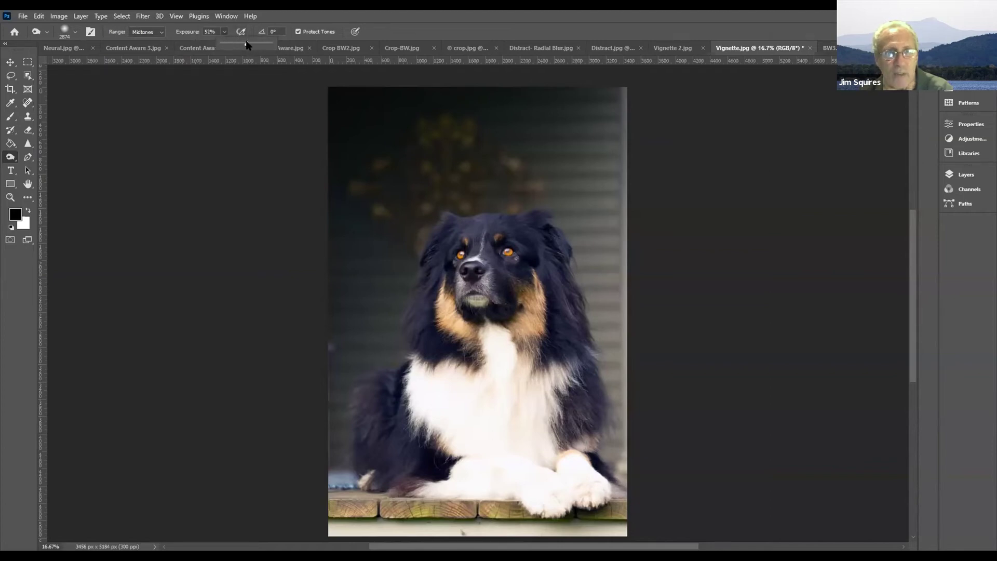
mouse_move(454, 400)
left_mouse_down()
mouse_move(543, 479)
mouse_move(603, 458)
mouse_move(566, 369)
mouse_move(582, 360)
mouse_move(566, 103)
mouse_move(638, 324)
left_mouse_up()
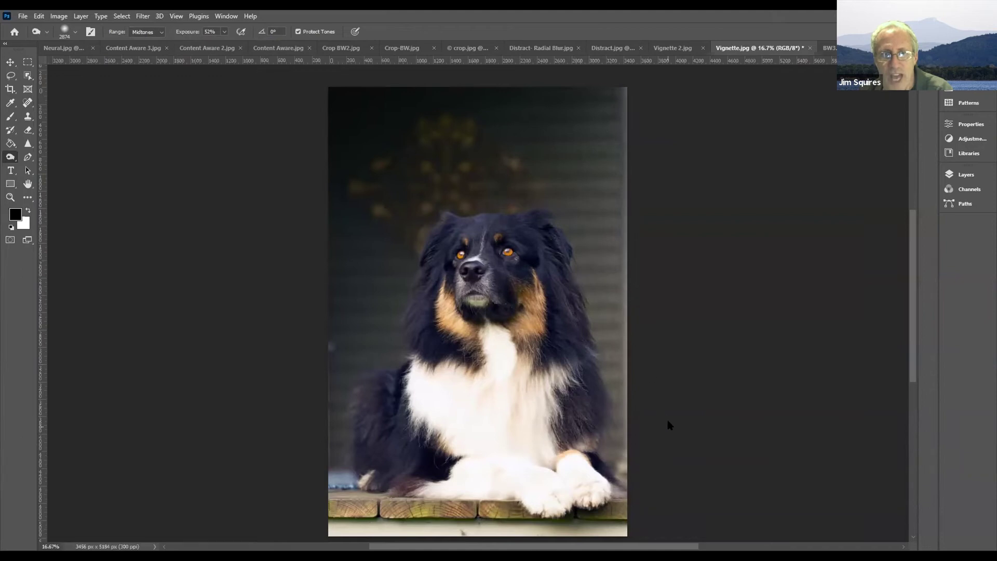
mouse_move(331, 353)
left_mouse_down()
mouse_move(370, 501)
mouse_move(447, 499)
left_mouse_up()
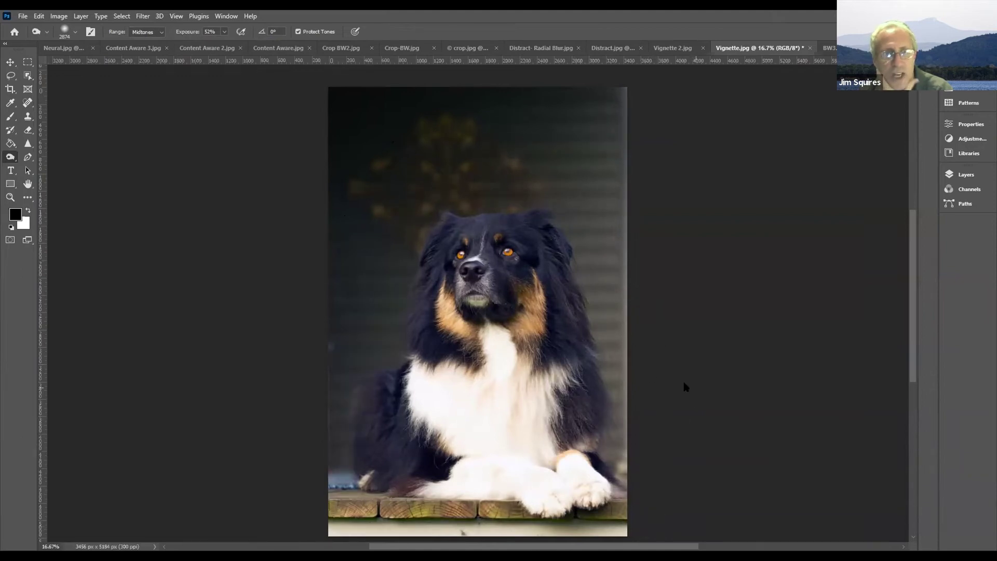
Try burning the dog photo with the range set to Highlights, and undo the heavy burn strokes.
left_click(160, 32)
left_click(148, 57)
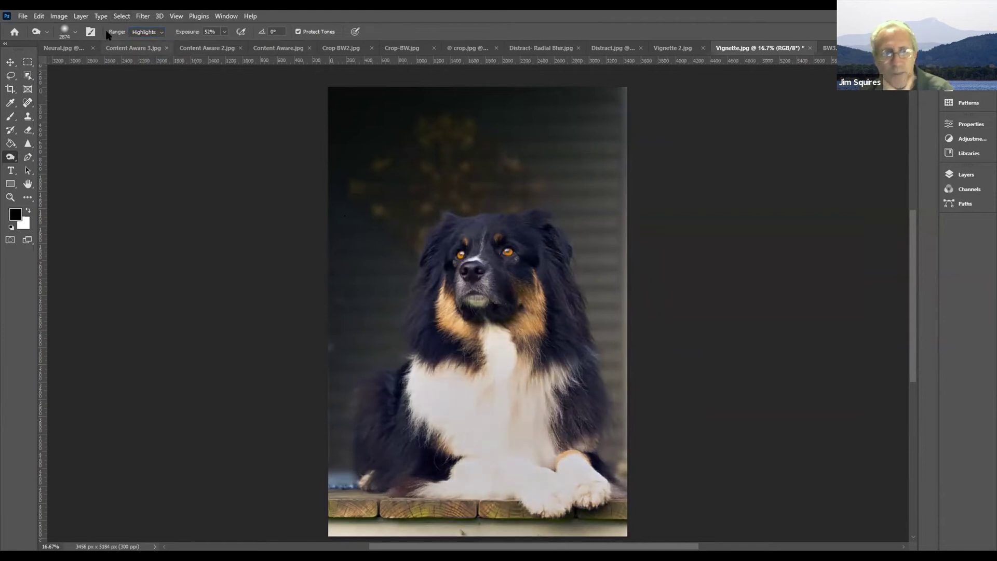
left_click(39, 16)
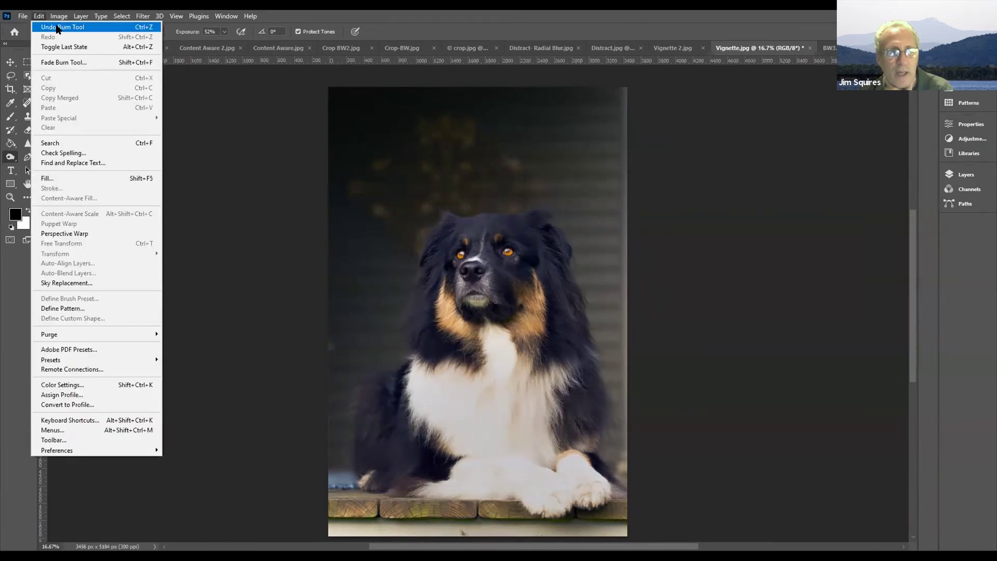
left_click(58, 27)
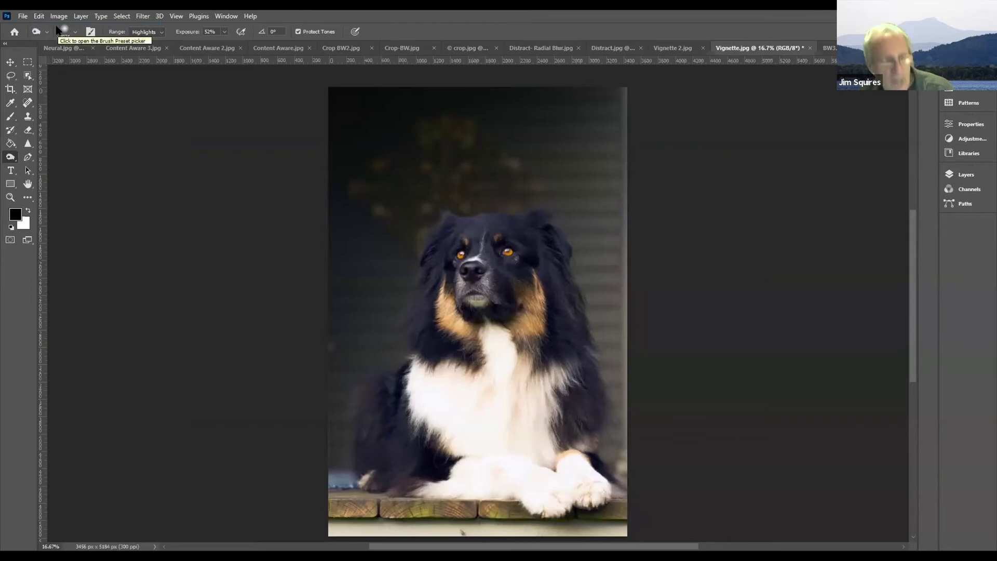
left_click(39, 16)
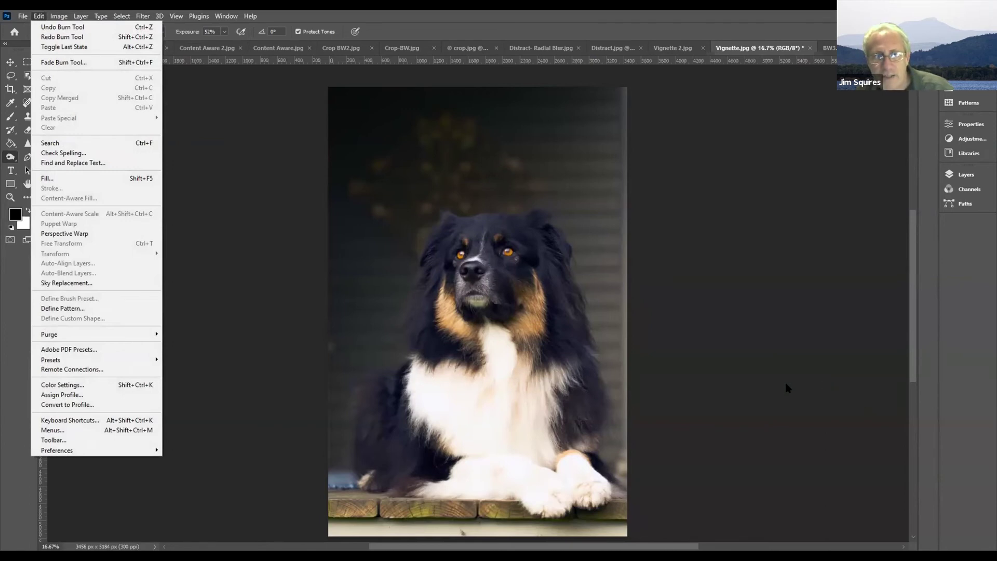
left_click(772, 347)
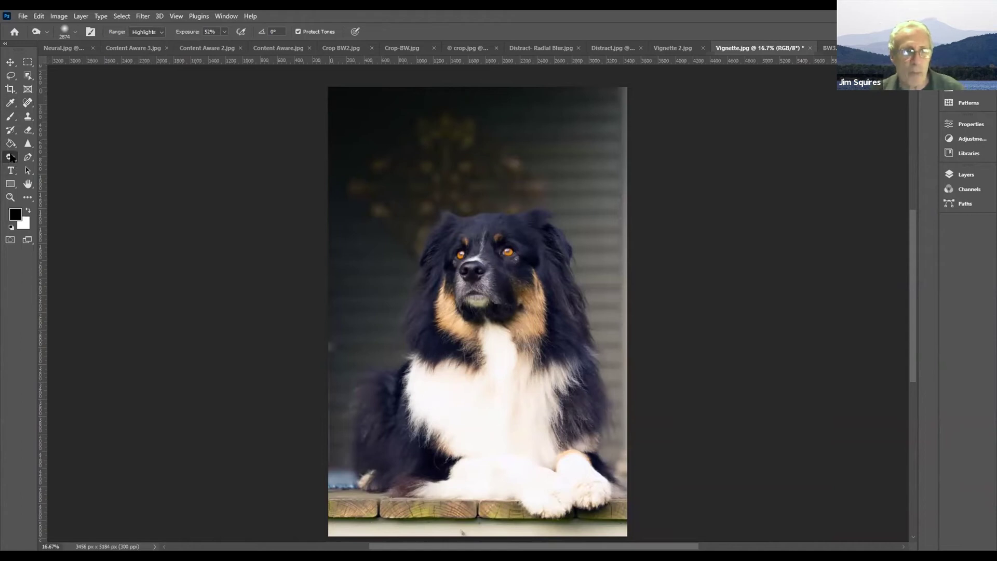
Open the dog photo in the Camera Raw Filter and set Highlights to -72 and Shadows to +17.
left_click(140, 16)
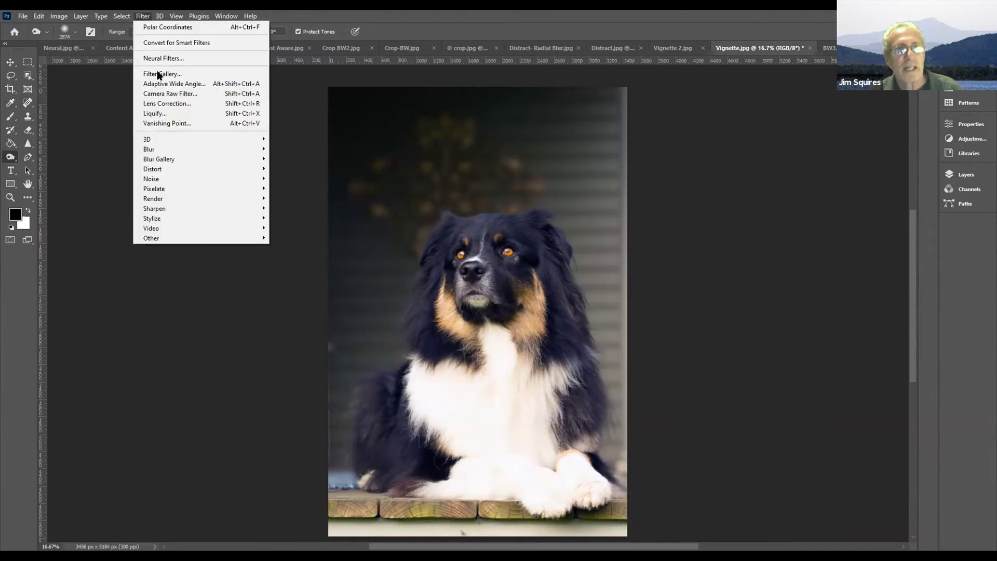
left_click(185, 95)
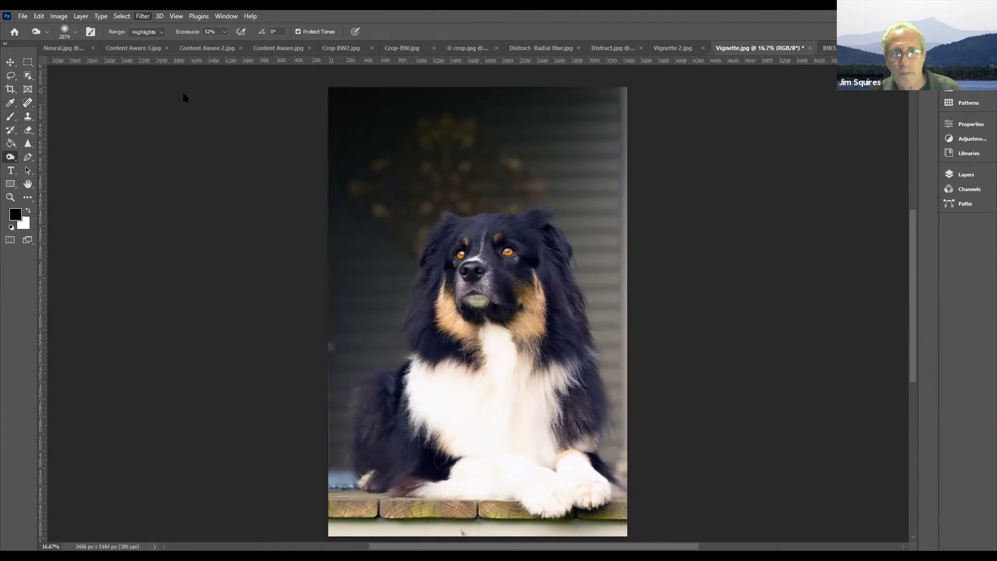
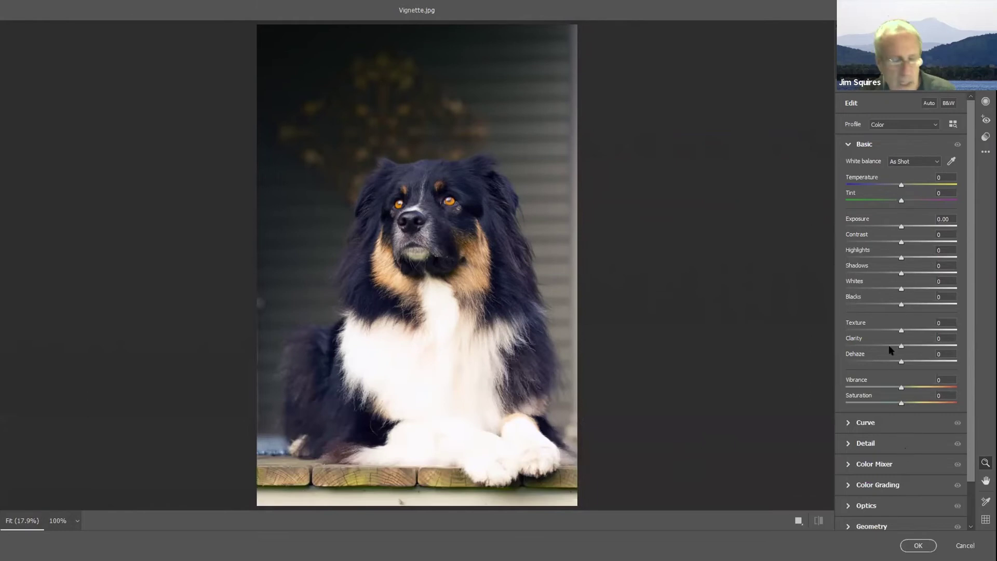
scroll(889, 345, "down", 1)
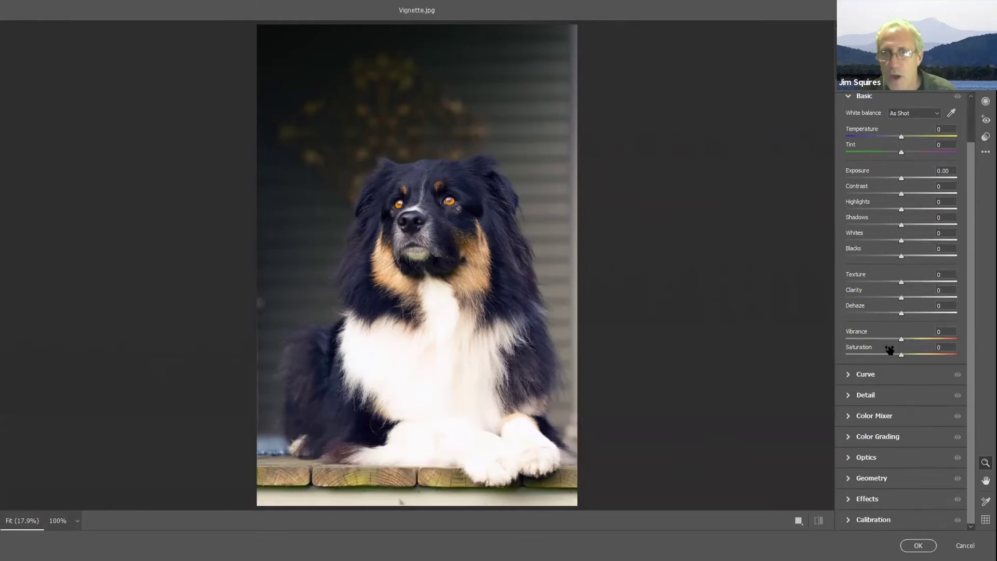
scroll(889, 345, "up", 1)
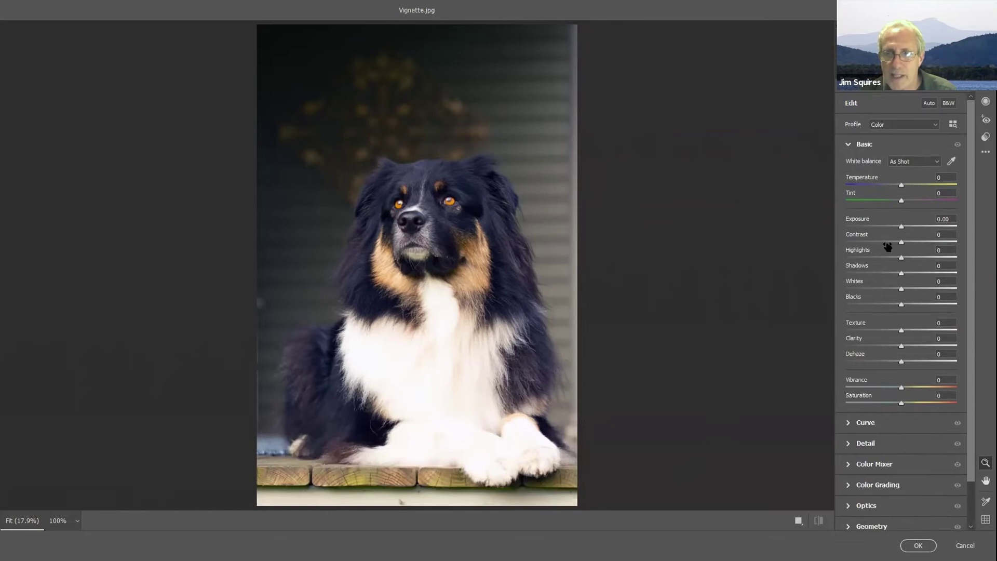
left_click_drag(903, 260, 860, 285)
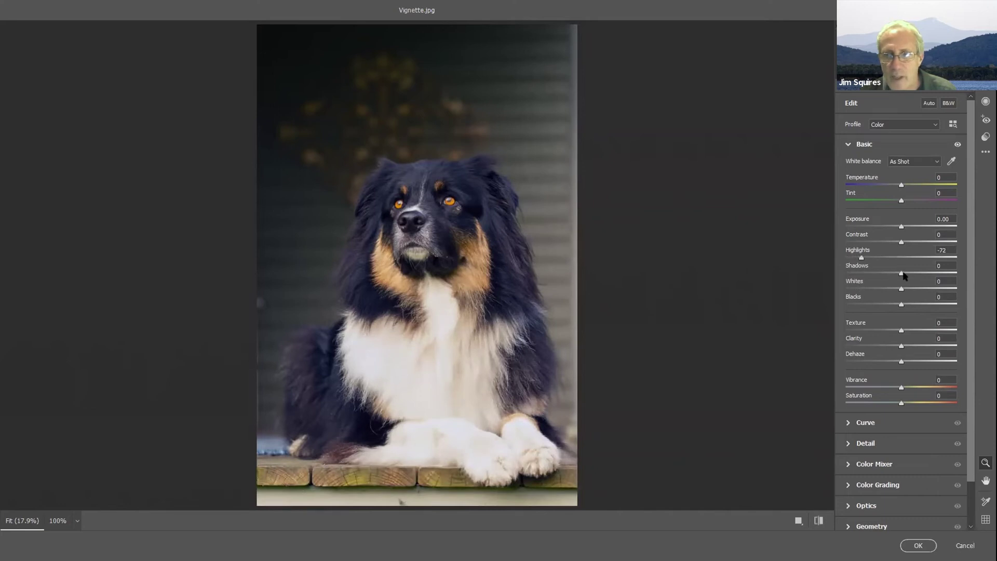
mouse_move(901, 274)
left_mouse_down()
mouse_move(887, 276)
mouse_move(934, 274)
mouse_move(883, 275)
mouse_move(910, 276)
left_mouse_up()
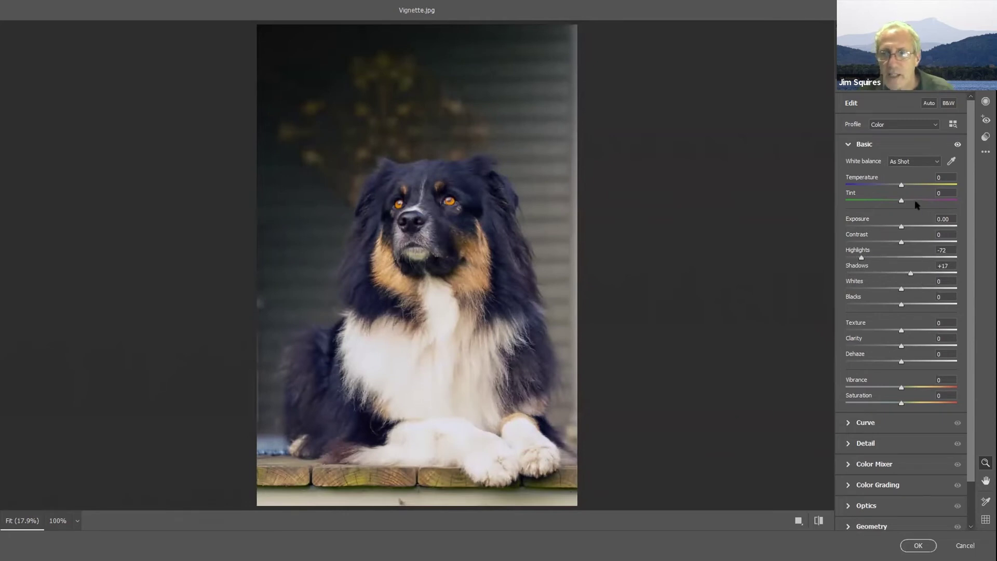
Try the Camera Raw vignetting effect at +100 on the dog photo, and apply it at -73 to darken the edges.
left_click_drag(969, 194, 969, 261)
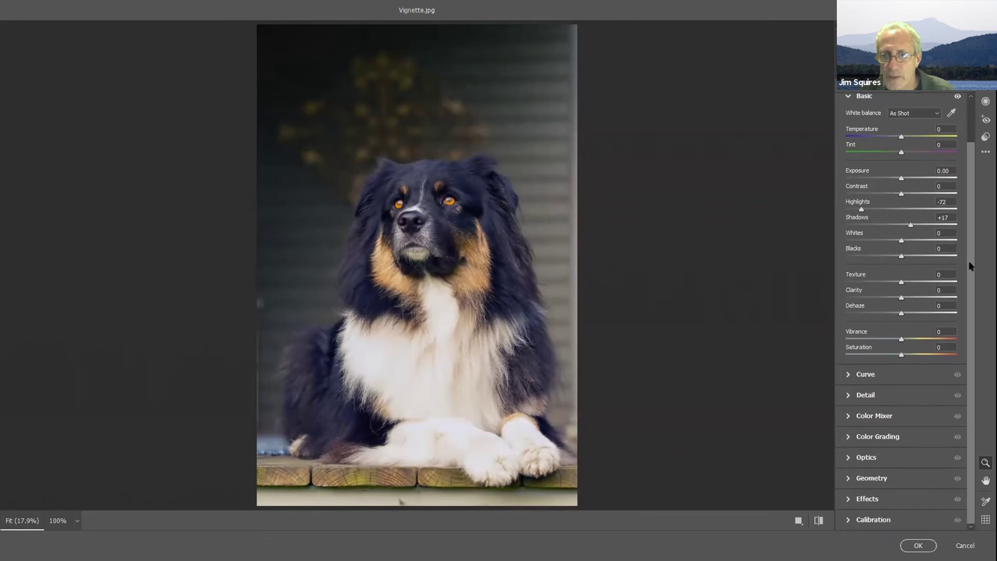
left_click(886, 500)
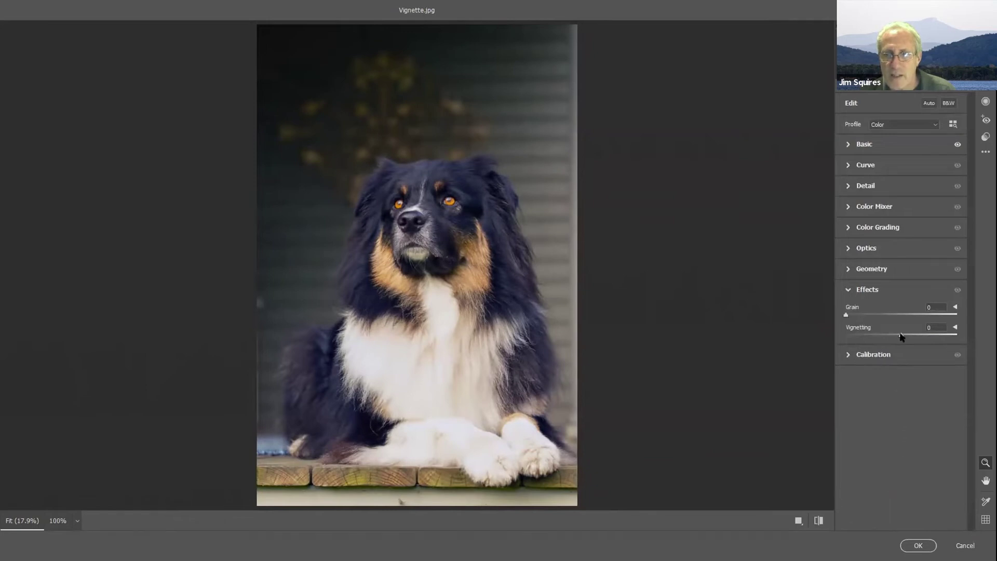
left_click_drag(901, 337, 958, 335)
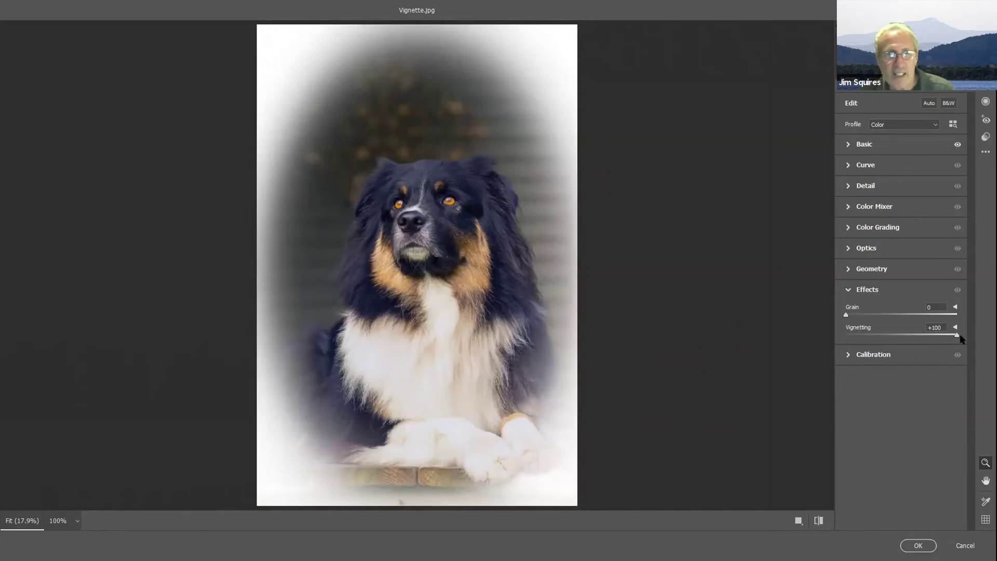
left_click_drag(960, 338, 861, 337)
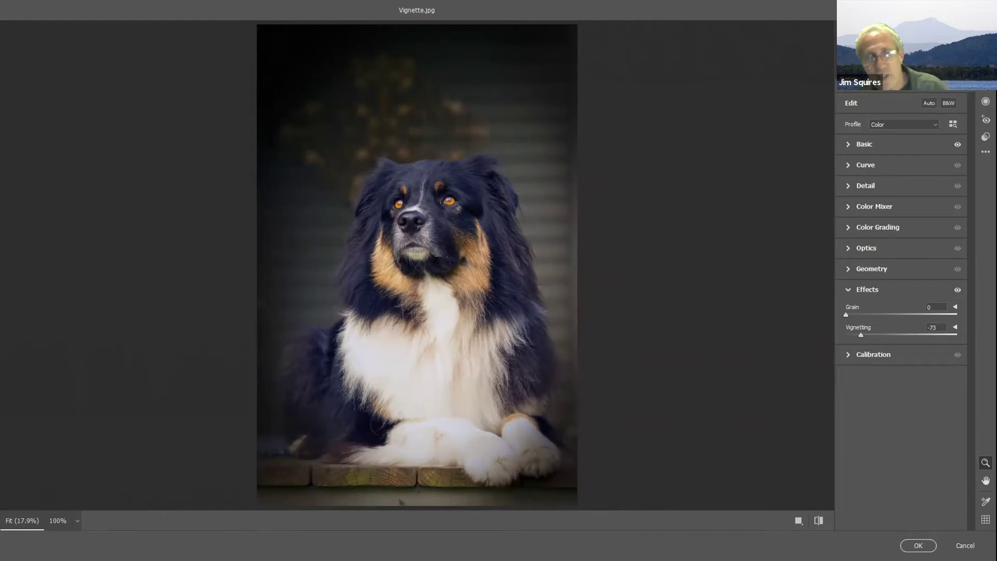
left_click(965, 545)
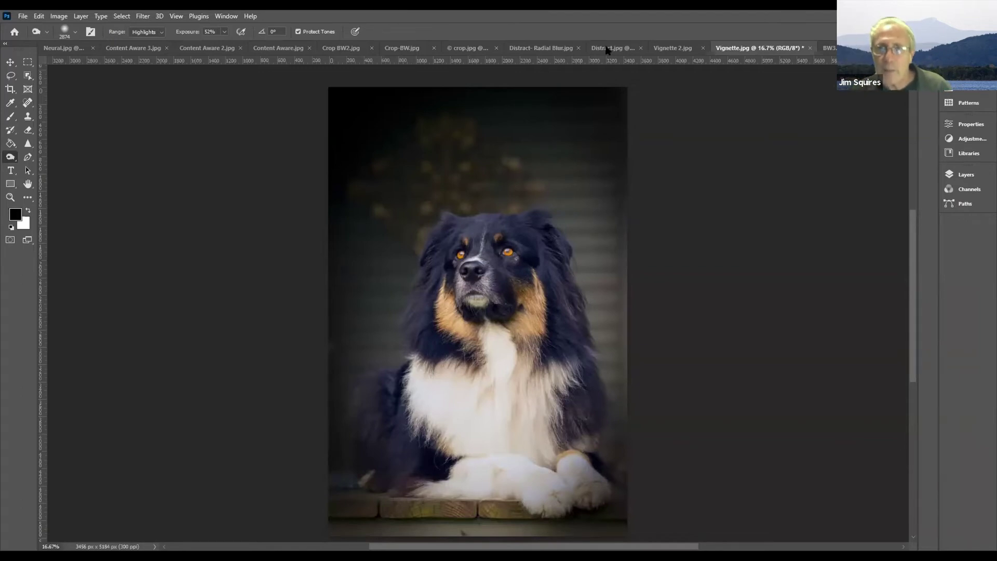
Open Vignette 2.jpg in the Camera Raw Filter and place a tilted radial filter ellipse over the ferns on the trunk.
left_click(669, 50)
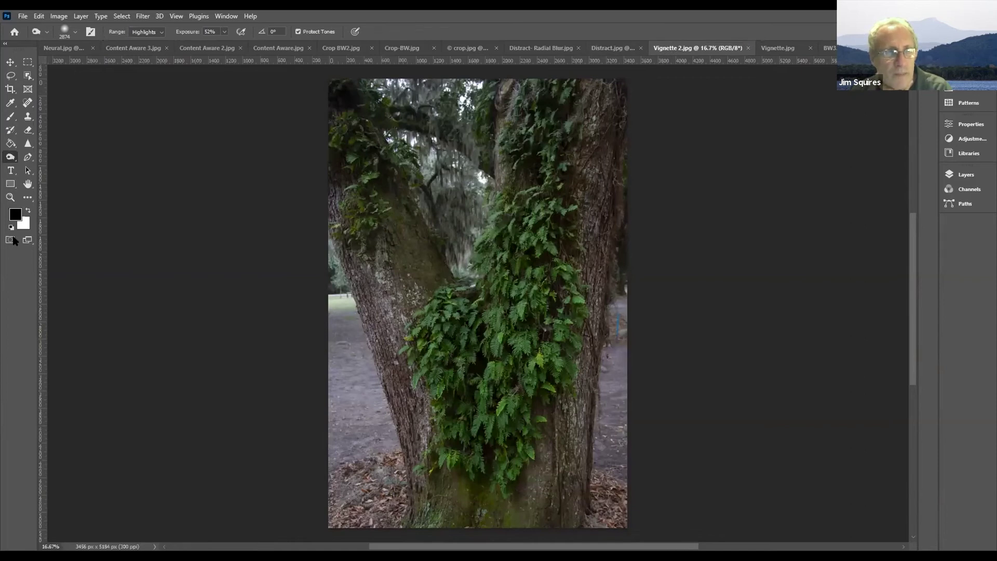
left_click(10, 198)
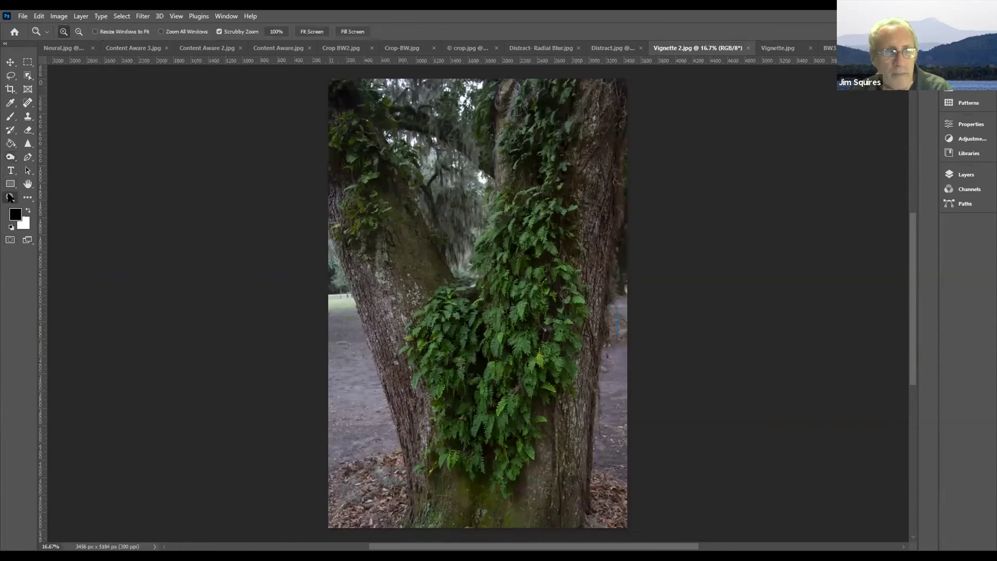
left_click(141, 16)
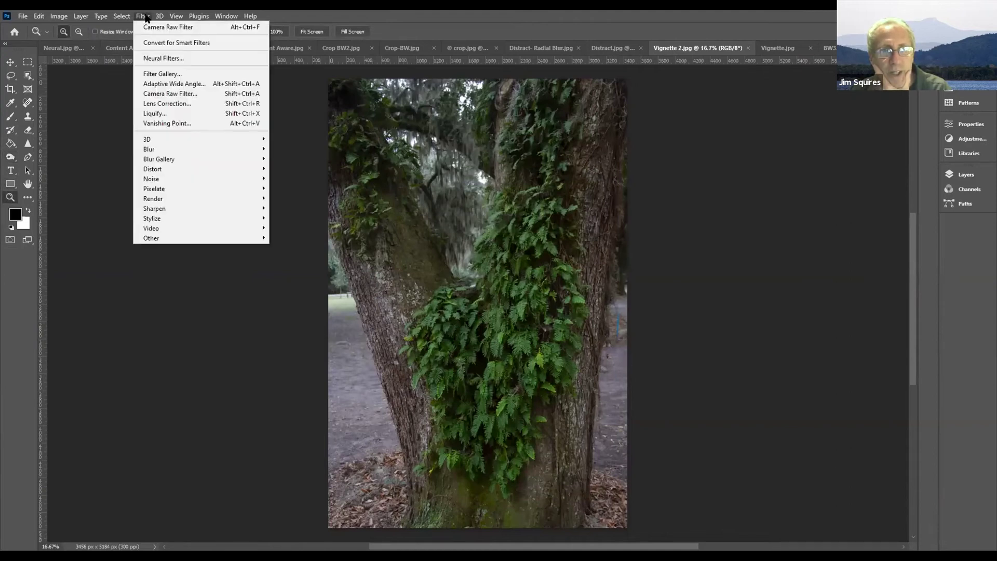
left_click(169, 94)
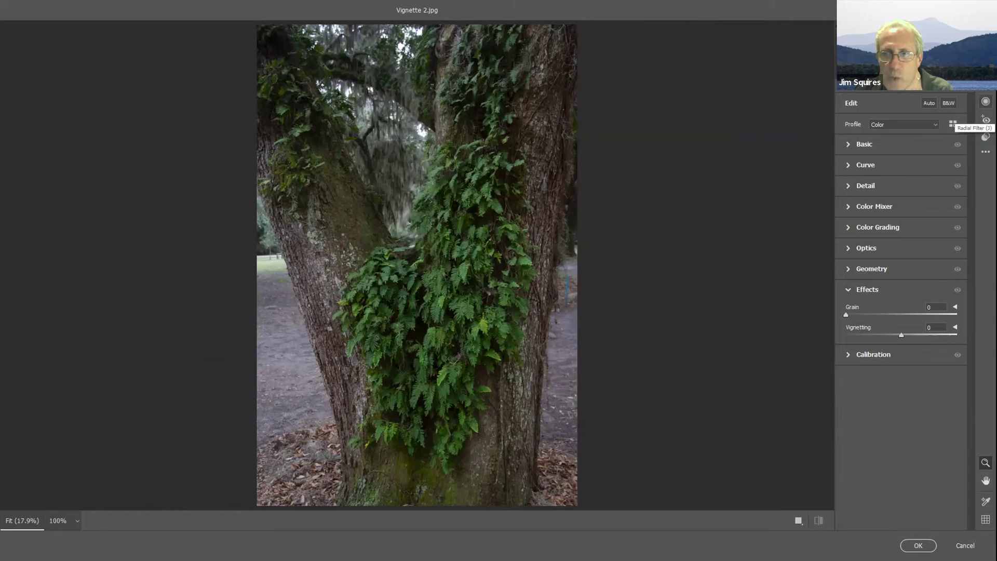
left_click(986, 120)
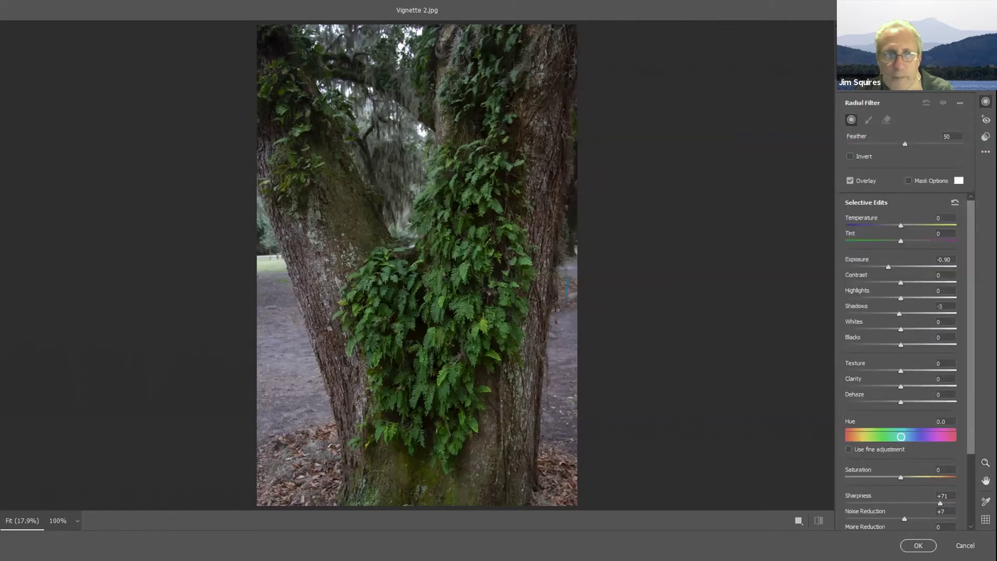
left_click_drag(459, 186, 560, 332)
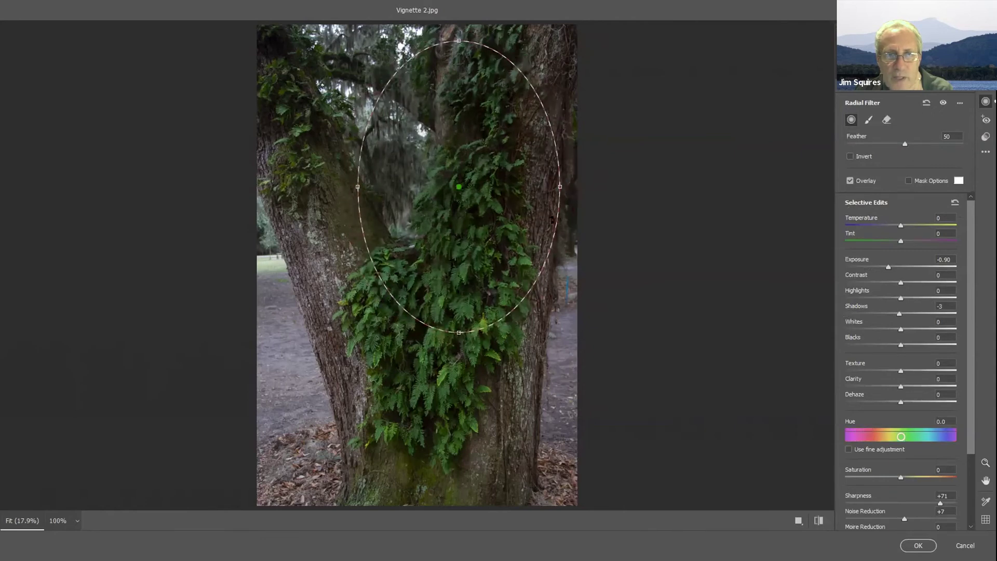
left_click_drag(542, 222, 522, 248)
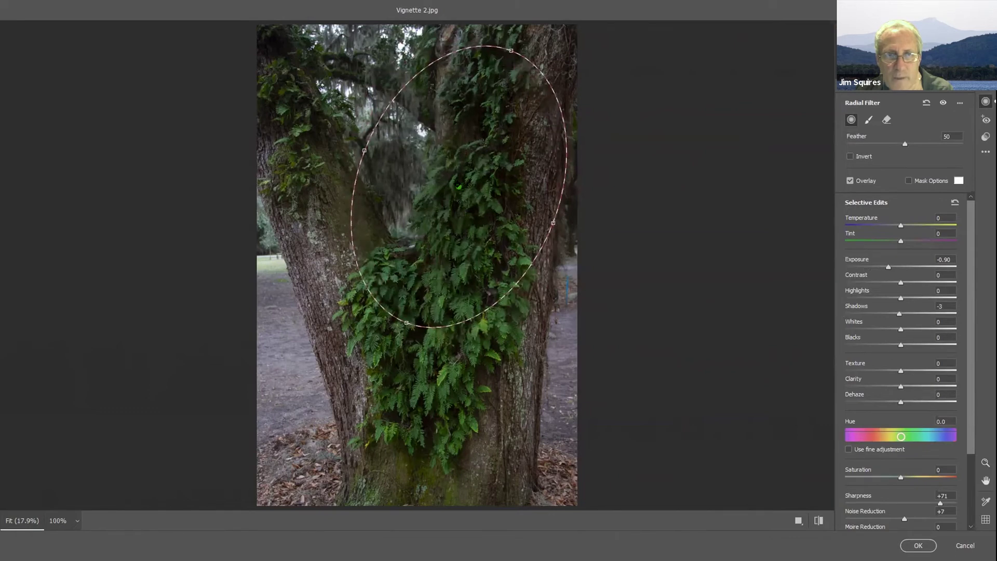
left_click_drag(458, 186, 440, 299)
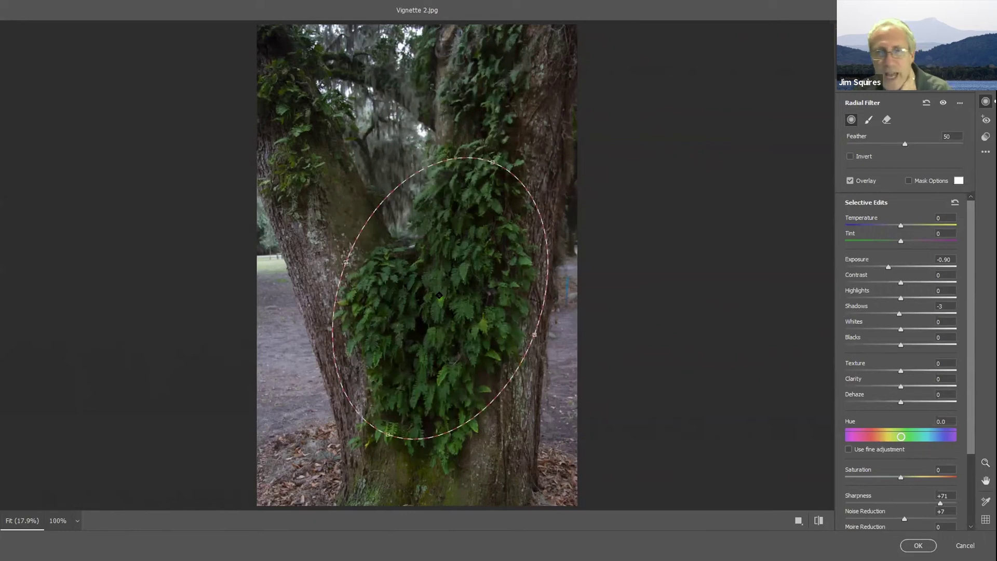
Try the radial filter's exposure at +1.55, and apply it inverted at -1.80 to darken the area around the ferns.
left_click_drag(890, 268, 919, 273)
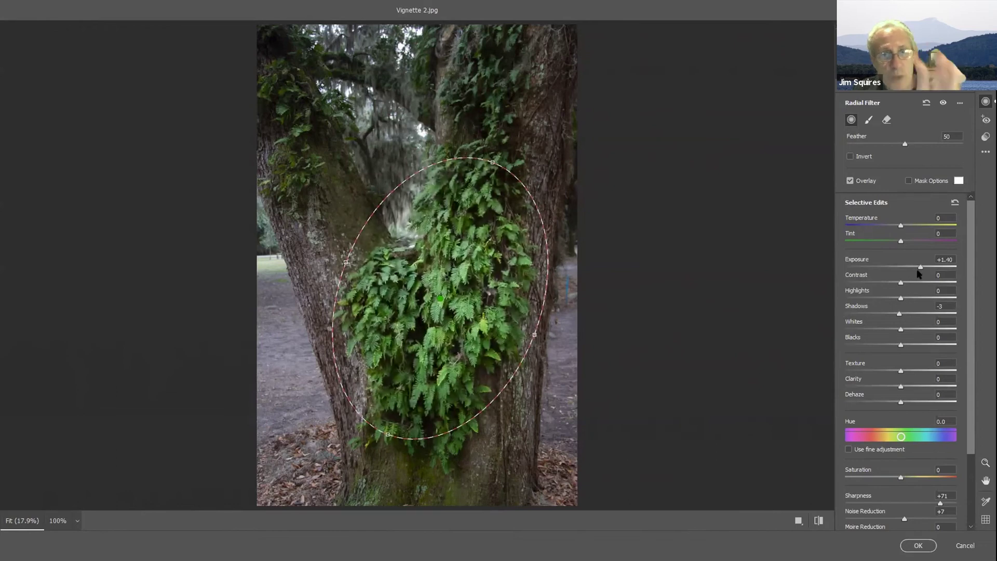
left_click_drag(919, 274, 921, 274)
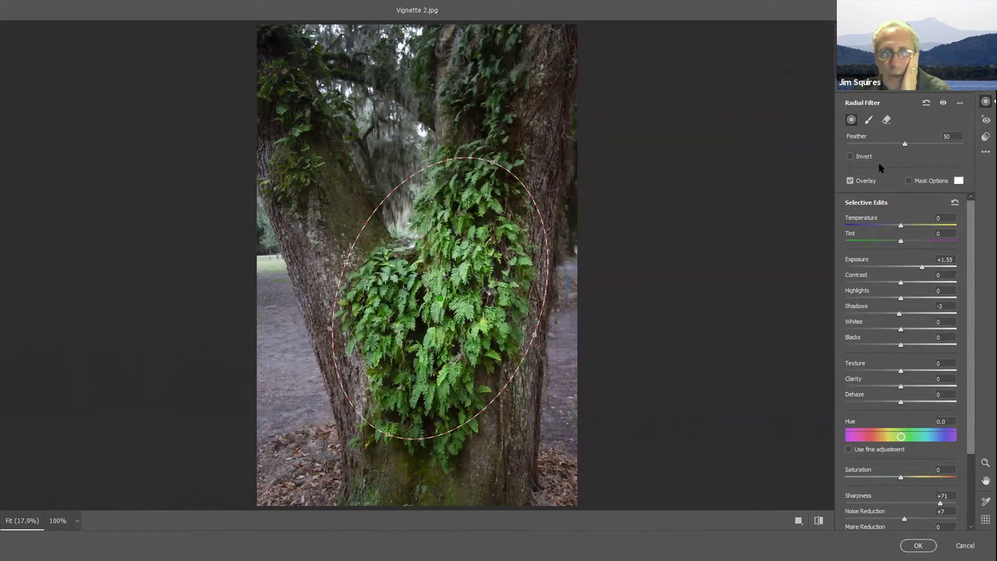
left_click(850, 156)
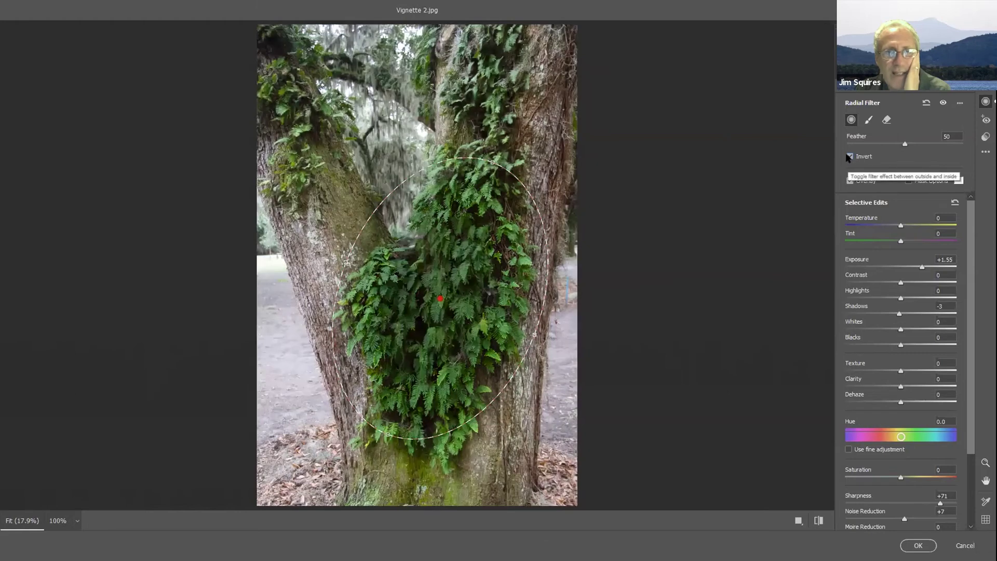
left_click_drag(921, 269, 874, 273)
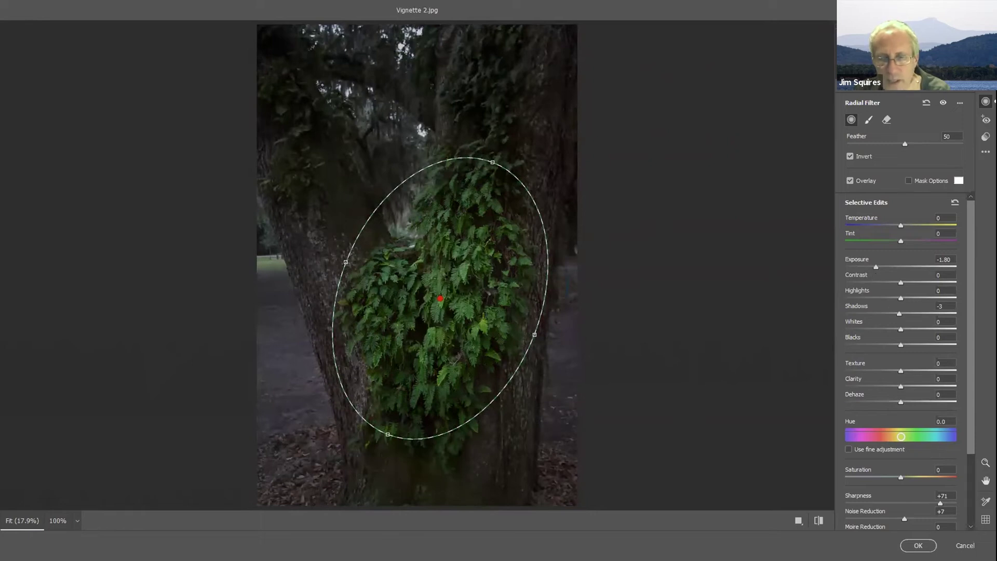
left_click(927, 546)
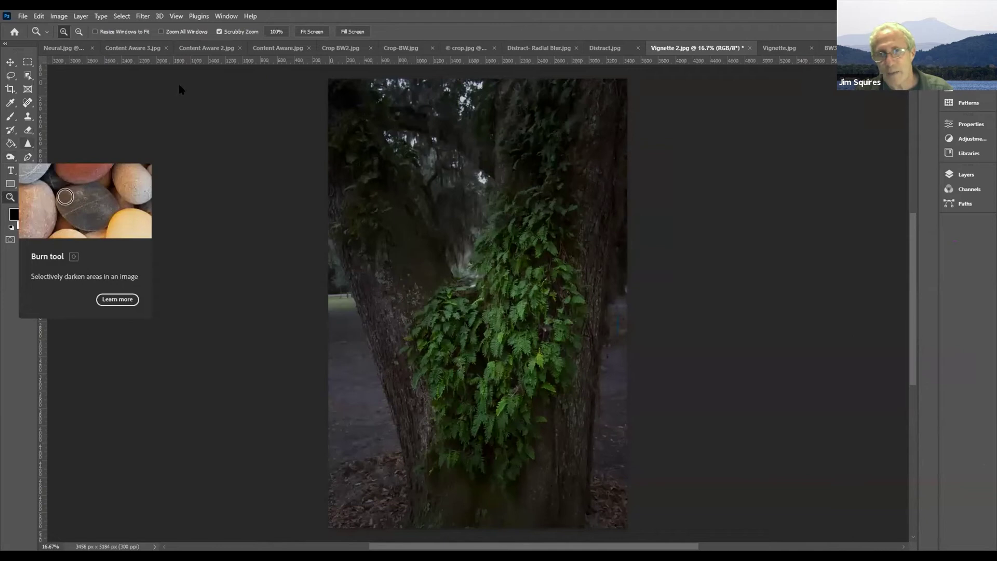
Show Distract.jpg at 100% and set up a content-aware Spot Healing Brush with a 14 px size.
left_click(621, 48)
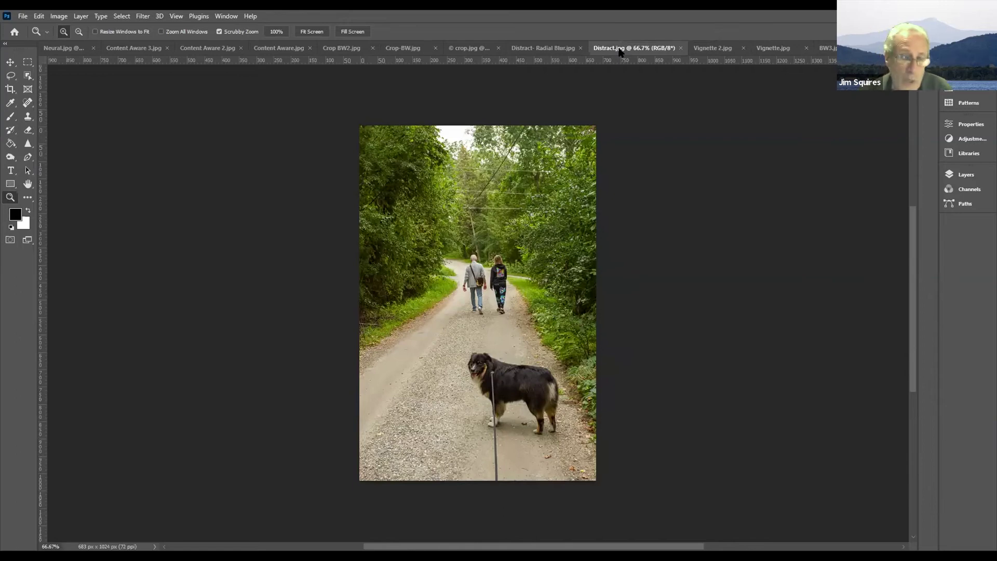
left_click(409, 318)
scroll(608, 341, "down", 2)
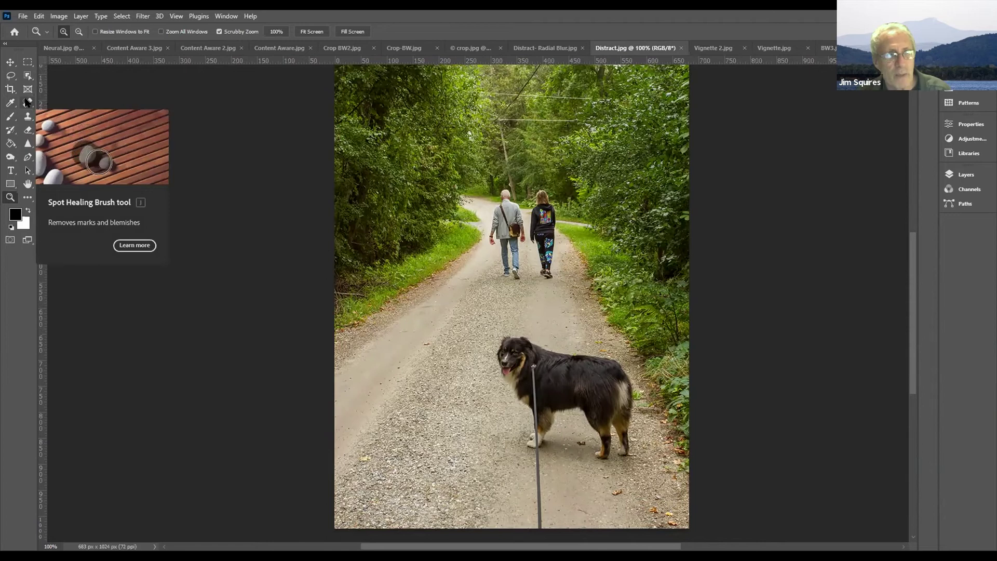
left_click(27, 103)
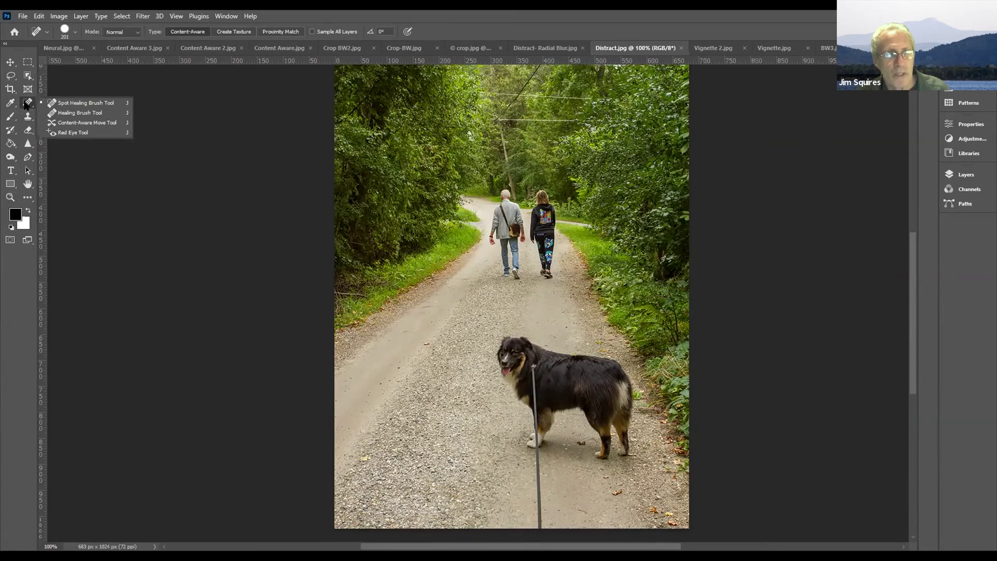
left_click(26, 104)
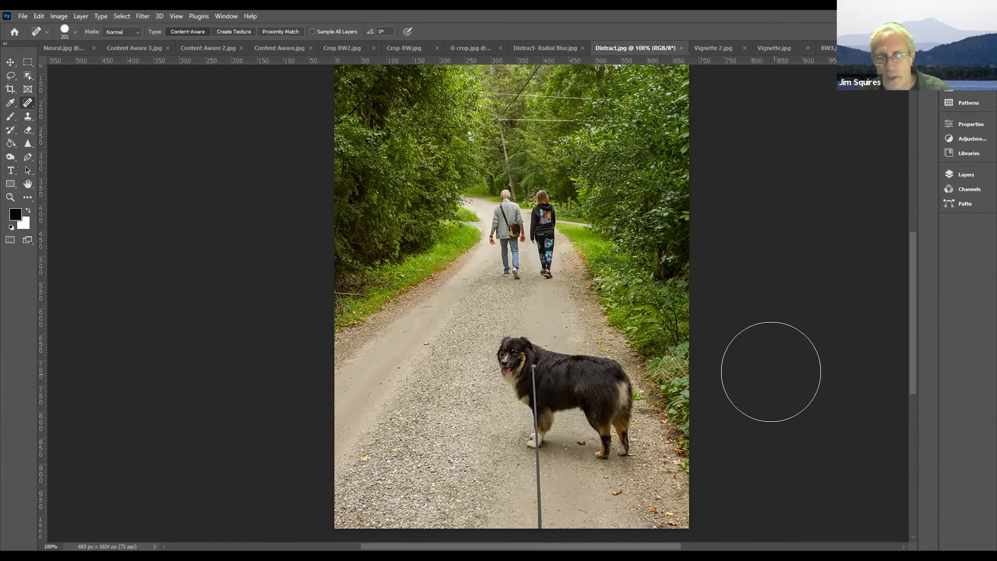
left_click(74, 33)
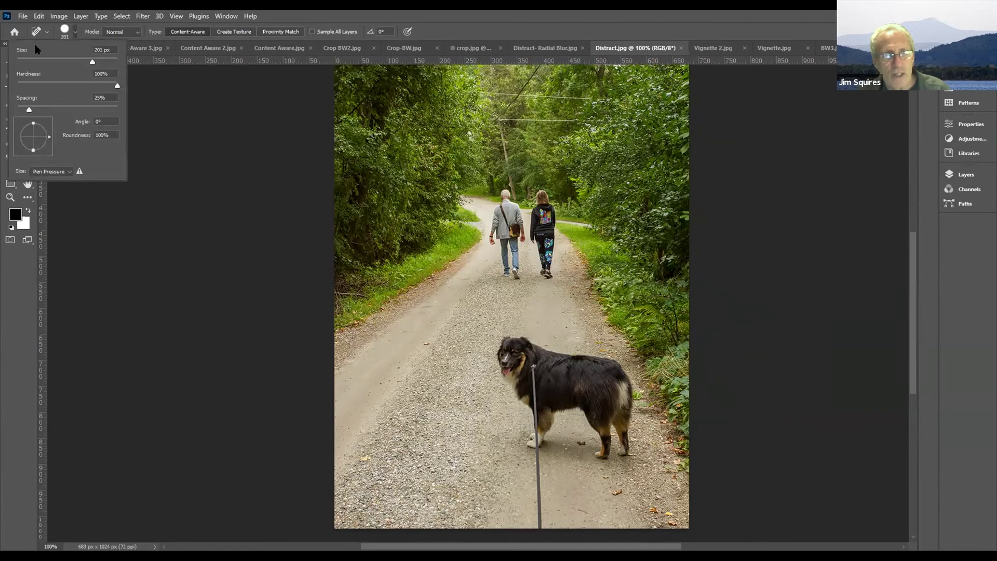
left_click(30, 59)
left_click(24, 61)
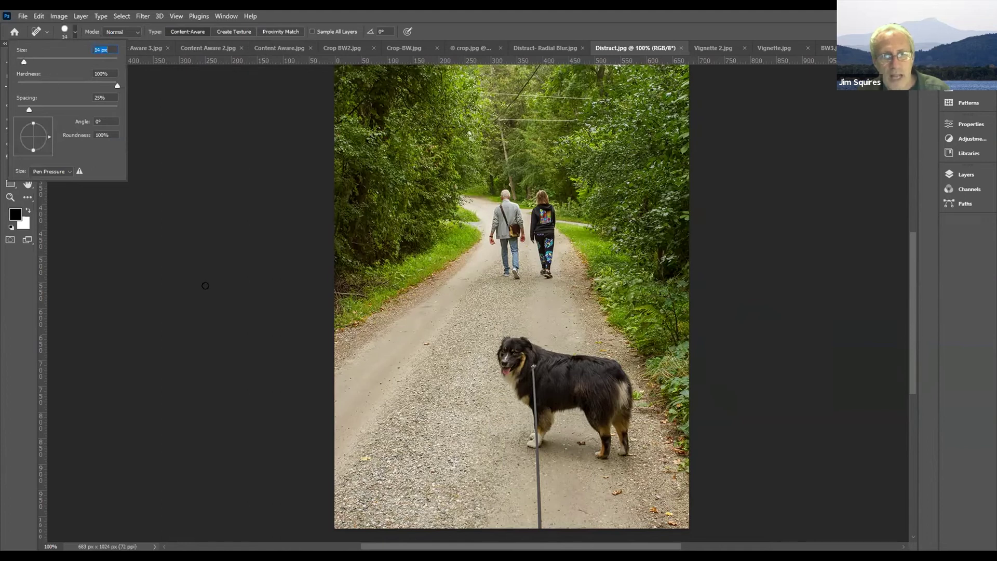
left_click(831, 405)
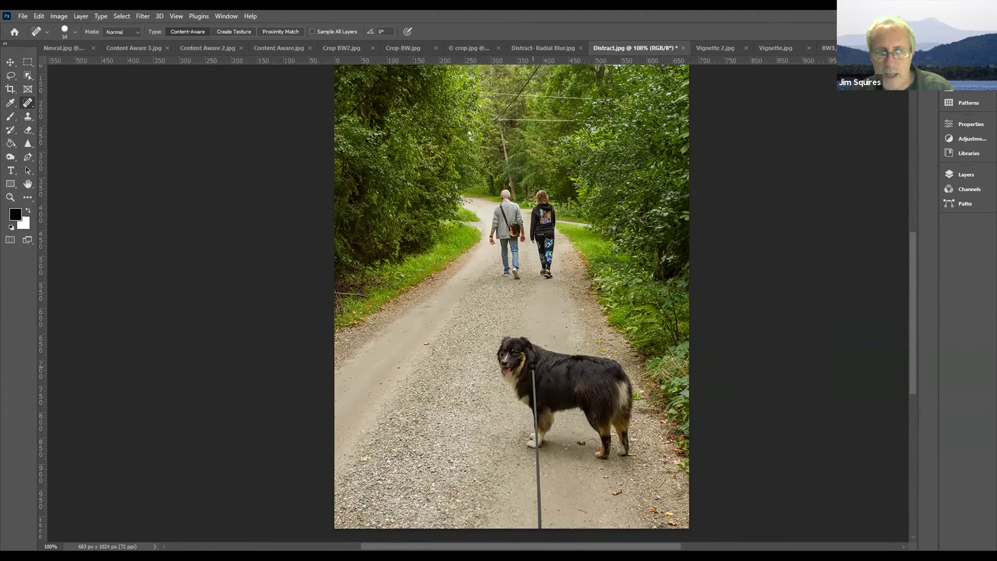
Remove the dog's leash, the leaning pole above the walkers and the lower overhead wire with the Spot Healing Brush.
left_click_drag(534, 393, 540, 531)
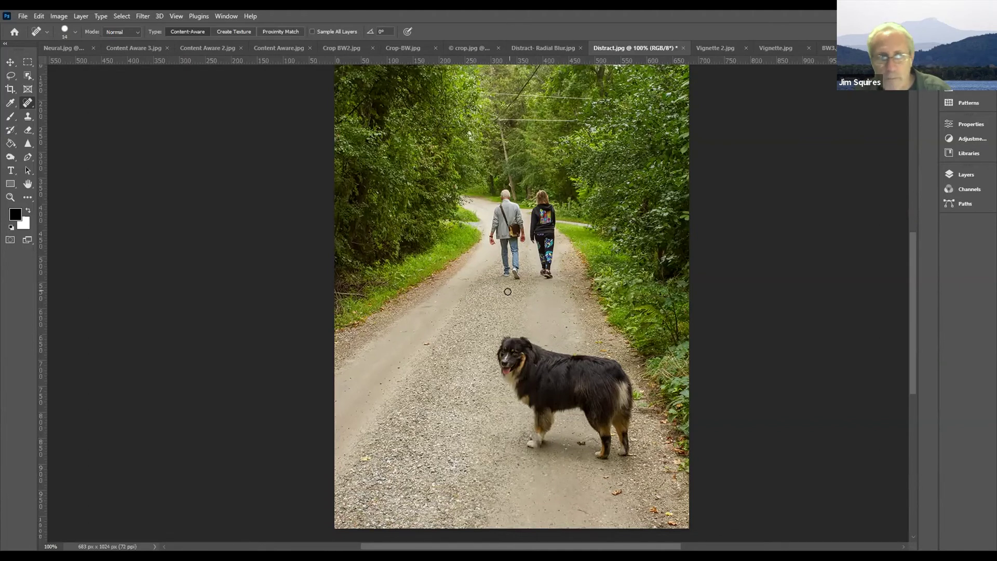
left_click_drag(518, 192, 500, 122)
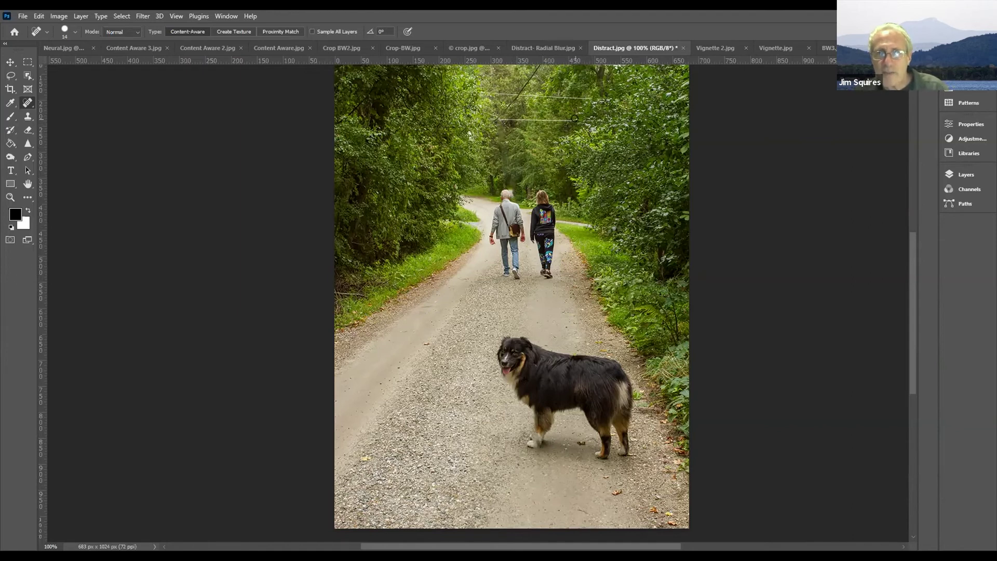
left_click_drag(573, 118, 498, 117)
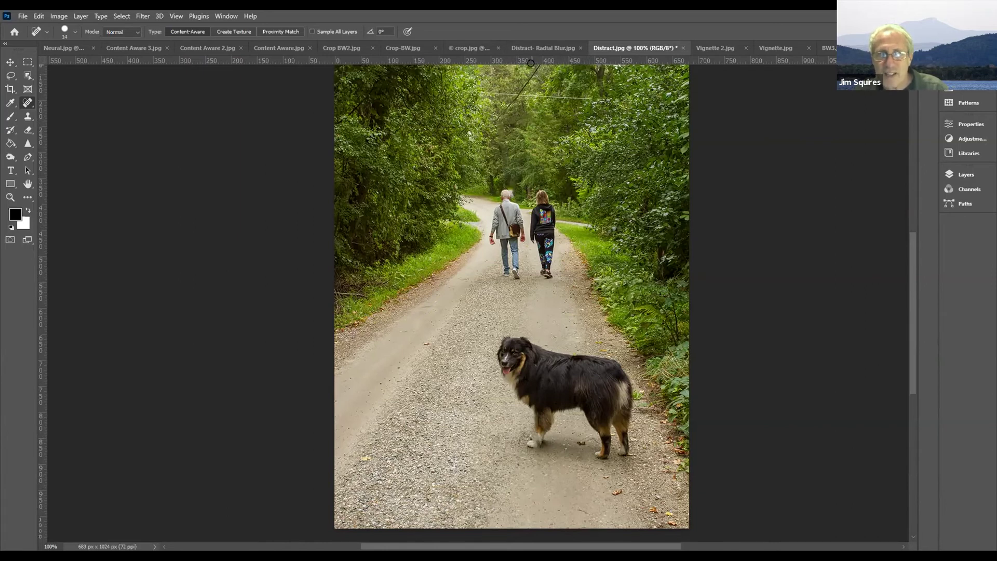
Remove the remaining diagonal overhead wire in front of the trees above the walkers with the Spot Healing Brush.
left_click_drag(536, 65, 482, 121)
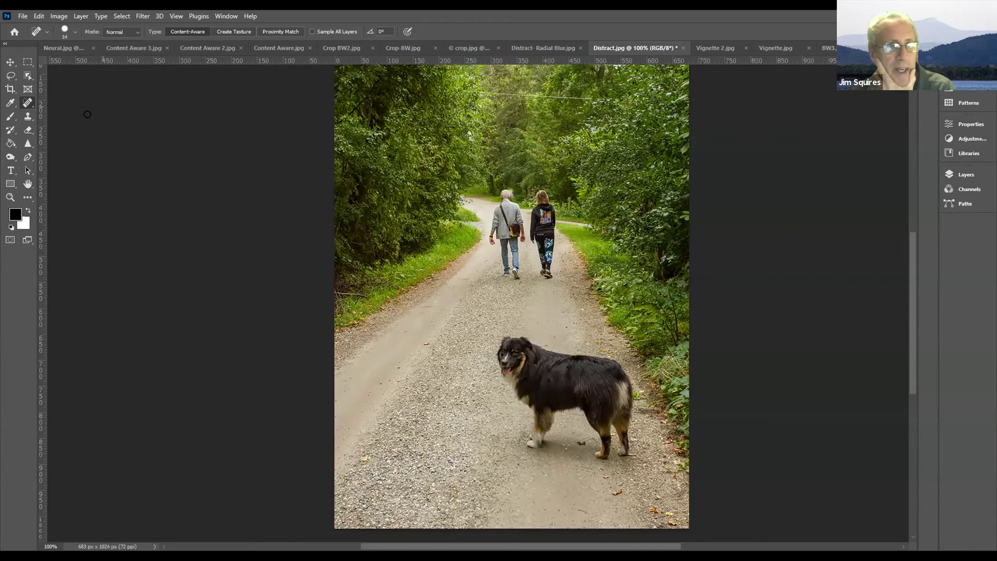
Try replacing the dog with road gravel using the content-aware Patch tool, and clear the selection.
left_click(27, 199)
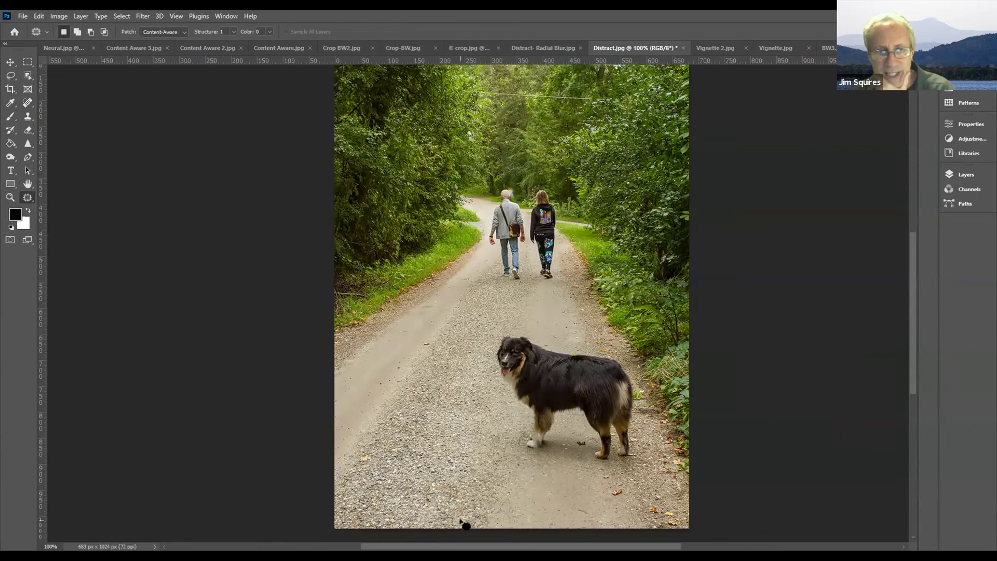
mouse_move(625, 353)
left_mouse_down()
mouse_move(575, 318)
mouse_move(491, 311)
mouse_move(440, 322)
mouse_move(420, 335)
mouse_move(408, 362)
mouse_move(413, 415)
mouse_move(440, 447)
mouse_move(502, 481)
mouse_move(586, 505)
mouse_move(649, 488)
mouse_move(664, 447)
mouse_move(657, 394)
mouse_move(621, 349)
left_mouse_up()
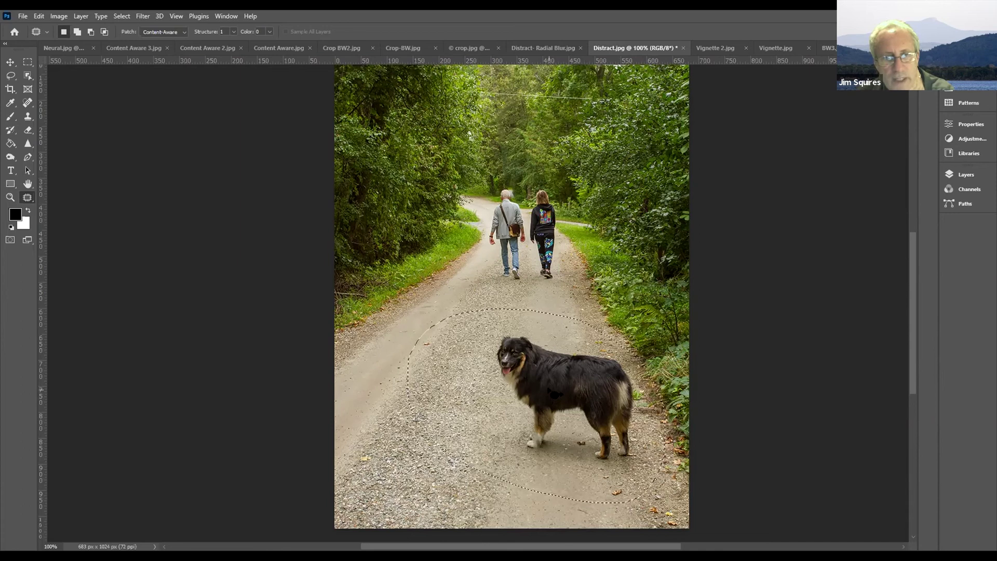
left_click_drag(555, 394, 411, 442)
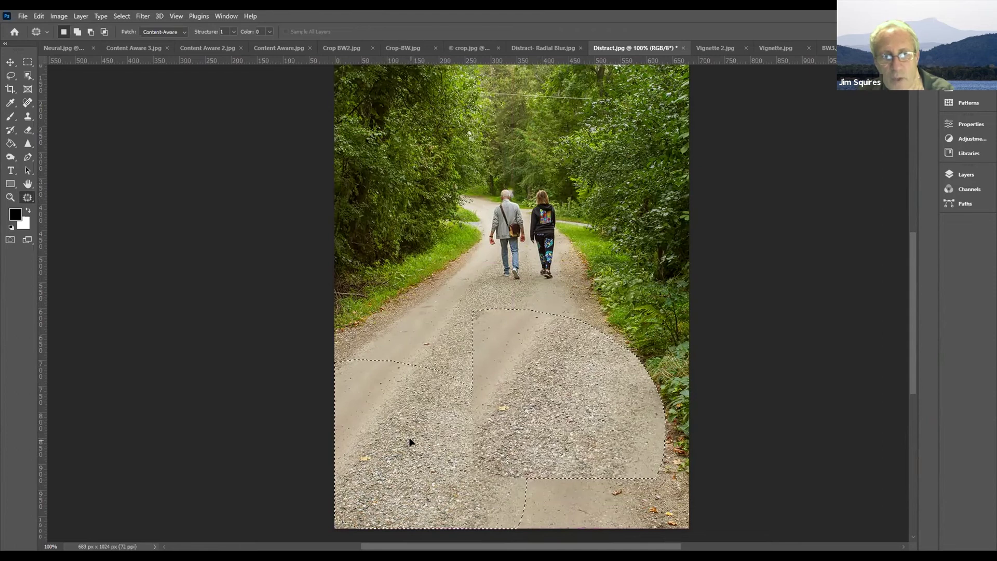
left_click_drag(410, 442, 410, 443)
key("ctrl+d")
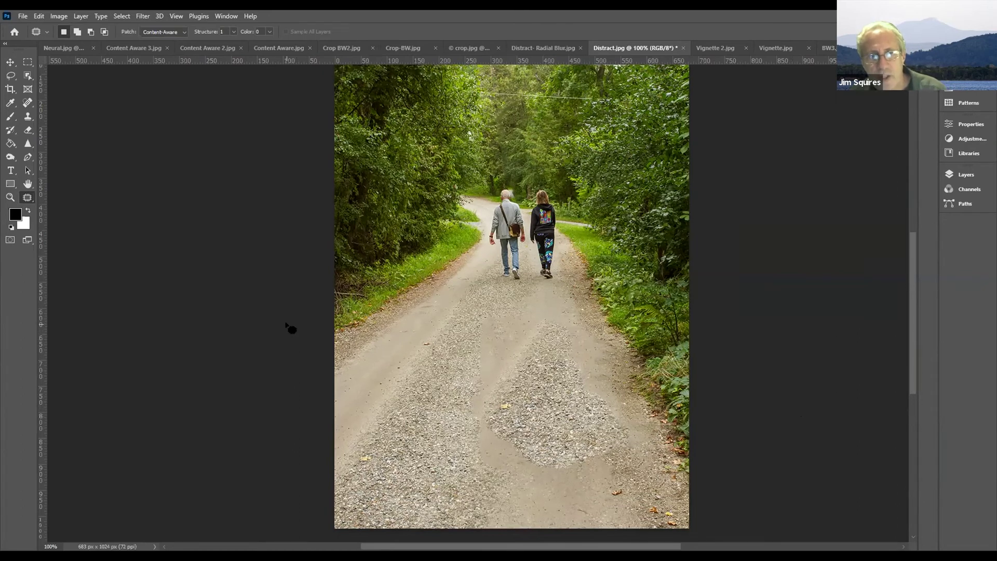
Undo the deselection and the patch over the dog, leaving no selection active.
left_click(39, 16)
left_click(42, 25)
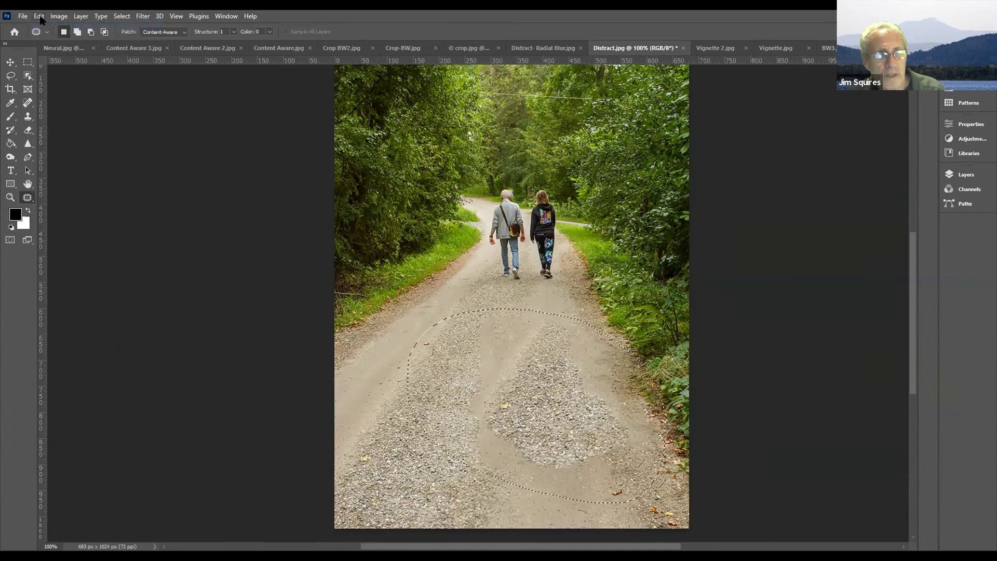
left_click(39, 17)
left_click(42, 25)
left_click(175, 197)
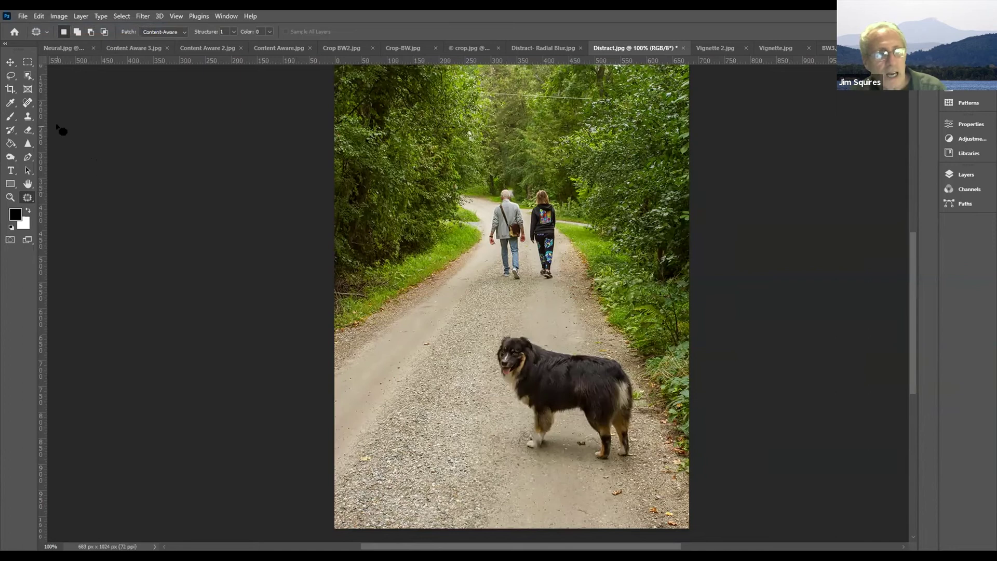
Set up the Clone Stamp tool with a 190 px brush.
left_click(26, 117)
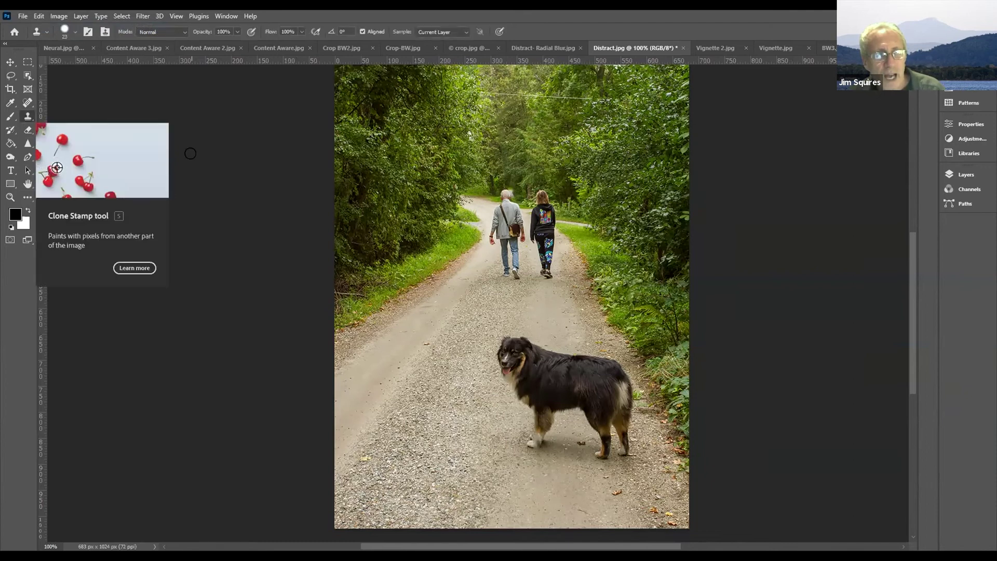
left_click(65, 31)
left_click(105, 63)
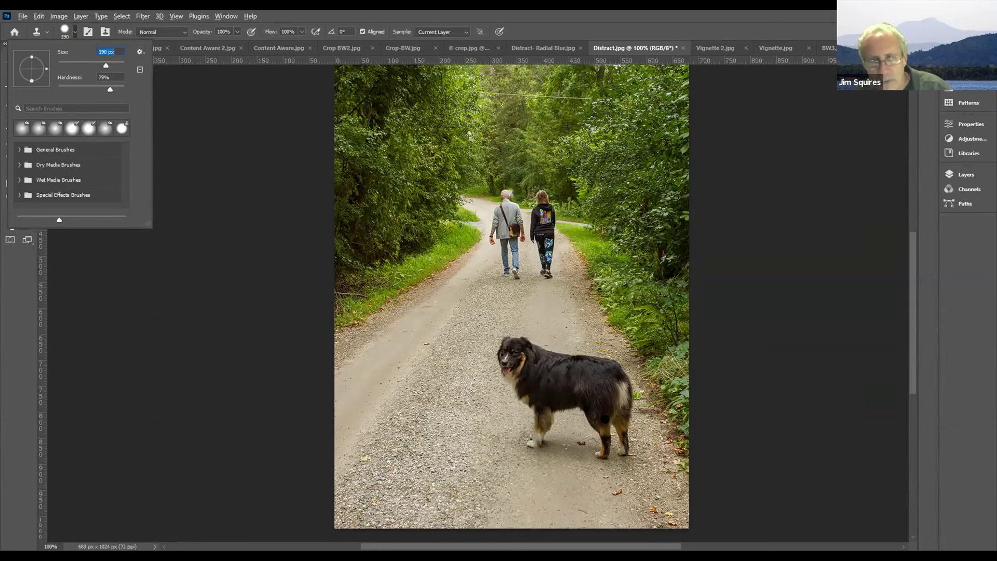
key("Return")
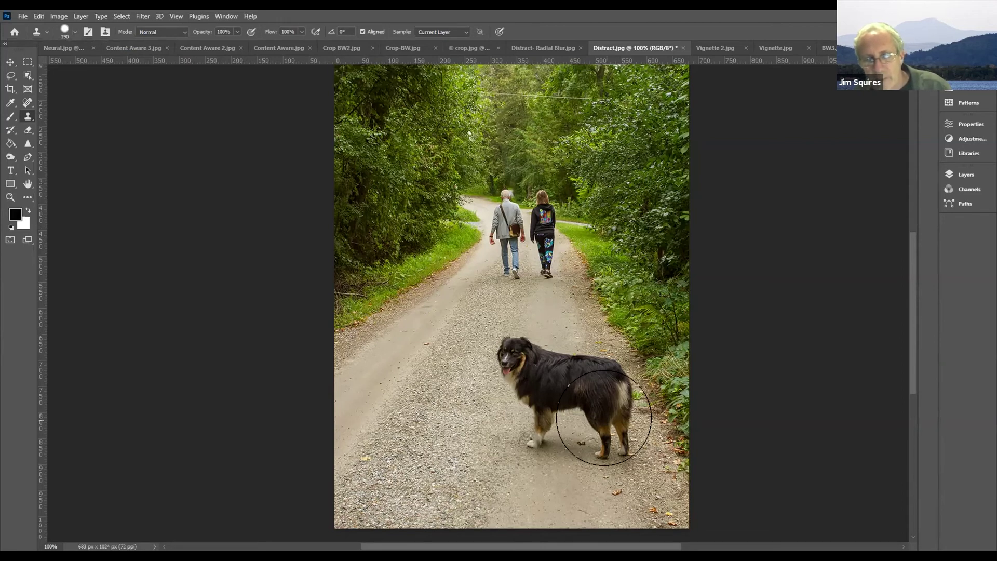
Try cloning the dog onto the left side of the road, sampling from its hindquarters.
left_click(604, 417, "alt")
mouse_move(431, 418)
left_mouse_down()
mouse_move(445, 400)
mouse_move(430, 396)
mouse_move(441, 407)
mouse_move(431, 422)
left_mouse_up()
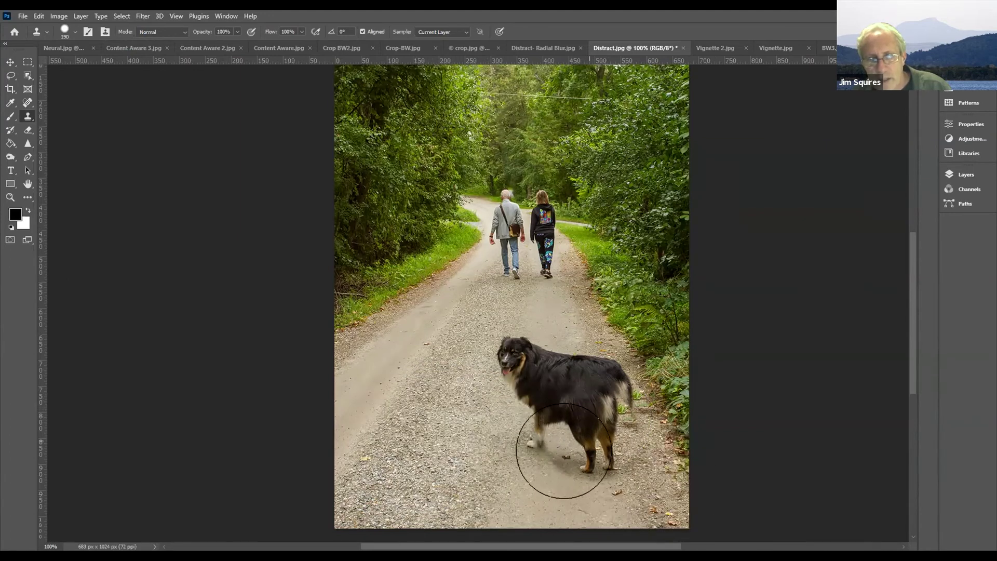
mouse_move(434, 416)
left_mouse_down()
mouse_move(354, 365)
mouse_move(361, 343)
left_mouse_up()
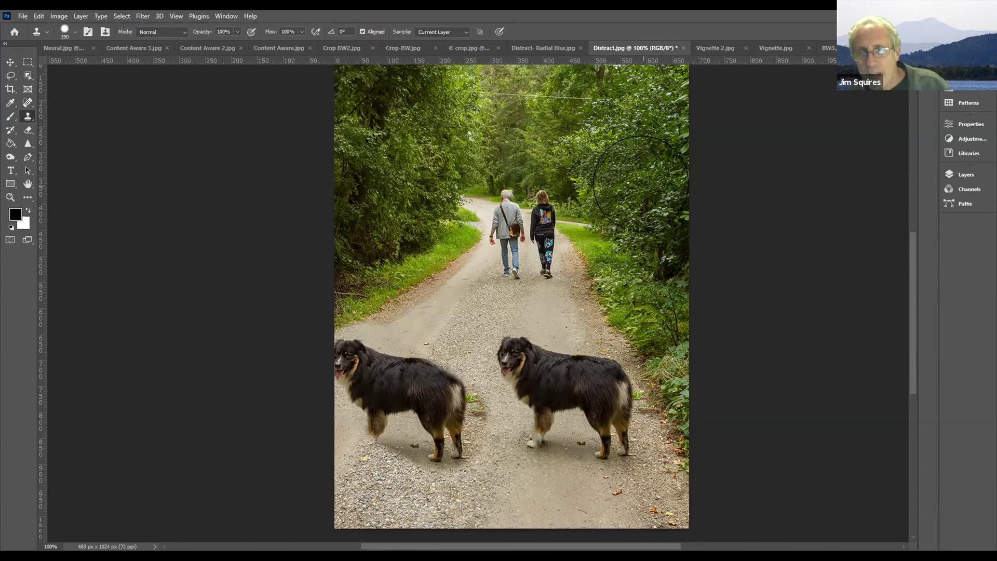
Try cloning the right-hand foliage over the photo's left edge, and undo the cloned foliage and dog.
left_click(643, 184, "alt")
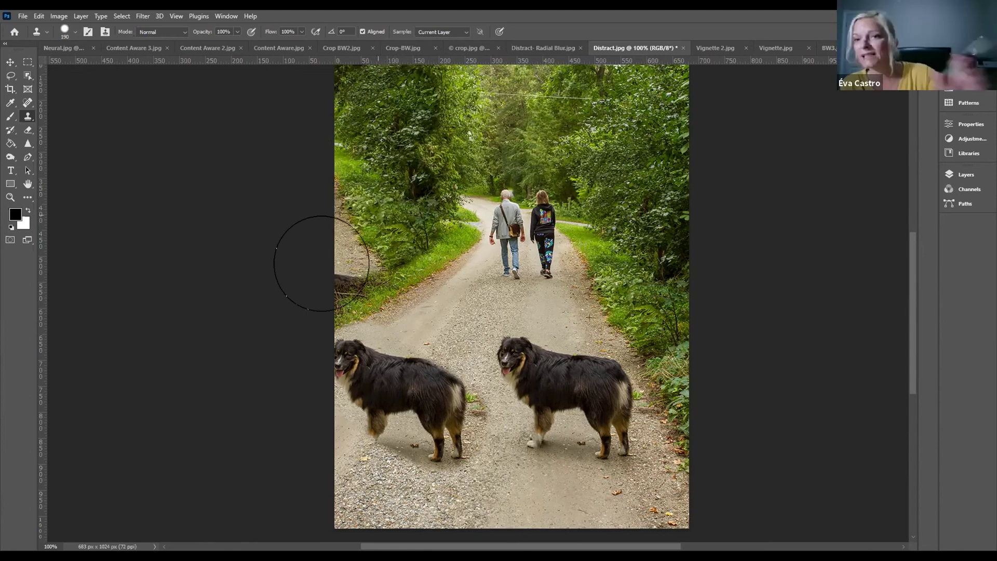
left_click_drag(305, 263, 335, 291)
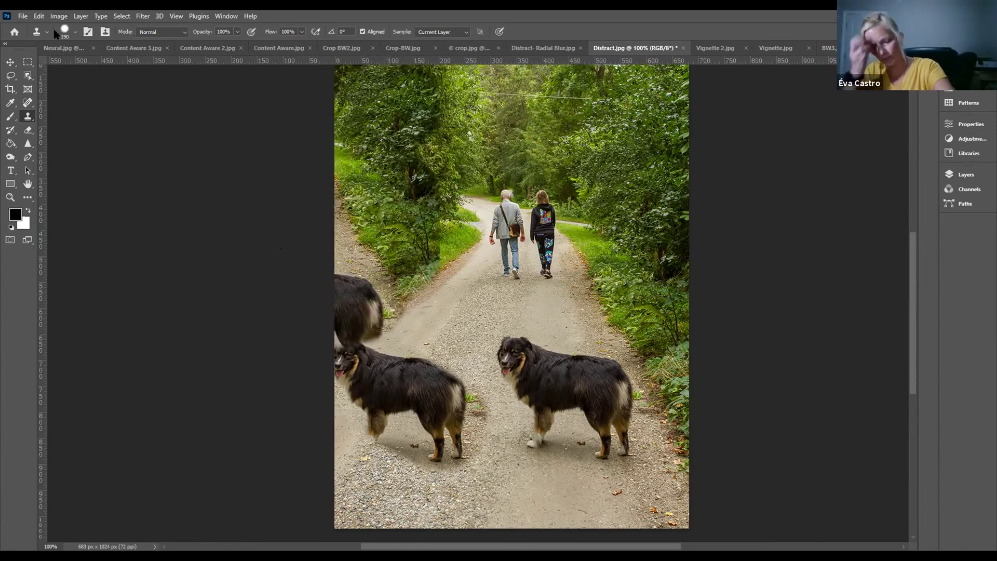
key("ctrl+z")
key("ctrl+z")
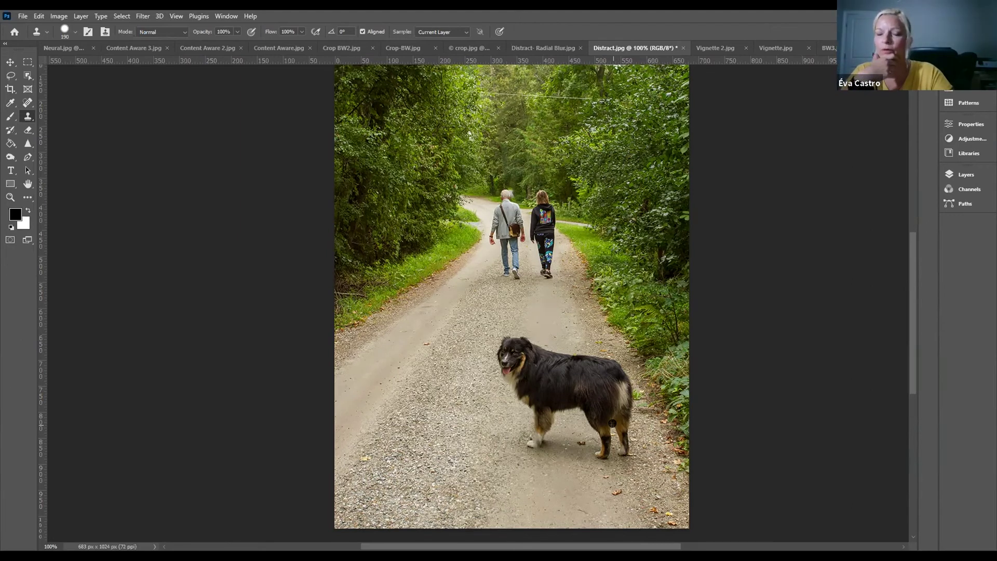
Clone a complete second dog onto the left side of the road with the Clone Stamp.
mouse_move(597, 410)
left_mouse_down()
mouse_move(519, 366)
mouse_move(484, 361)
mouse_move(437, 371)
mouse_move(421, 387)
left_mouse_up()
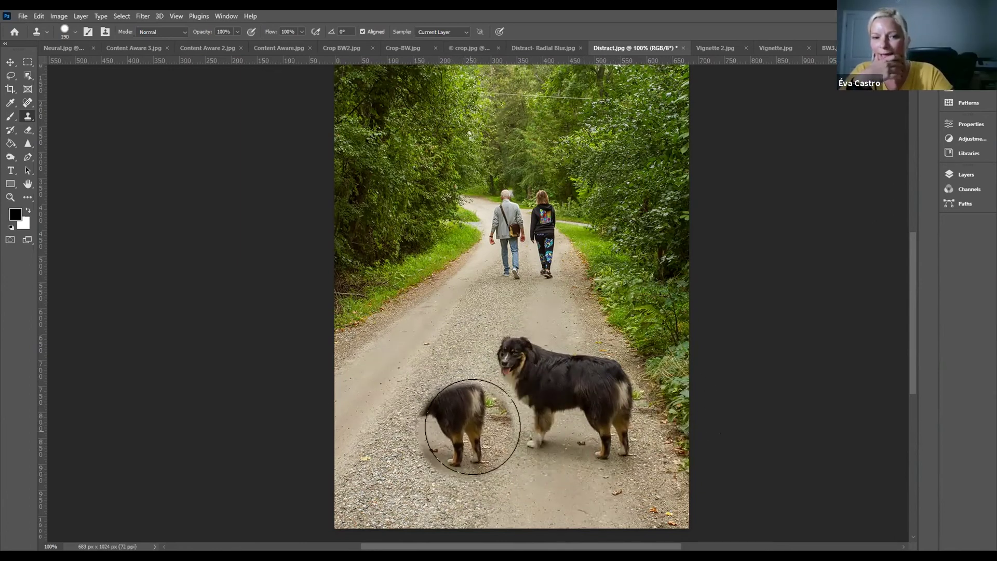
mouse_move(468, 429)
left_mouse_down()
mouse_move(430, 385)
mouse_move(360, 372)
left_mouse_up()
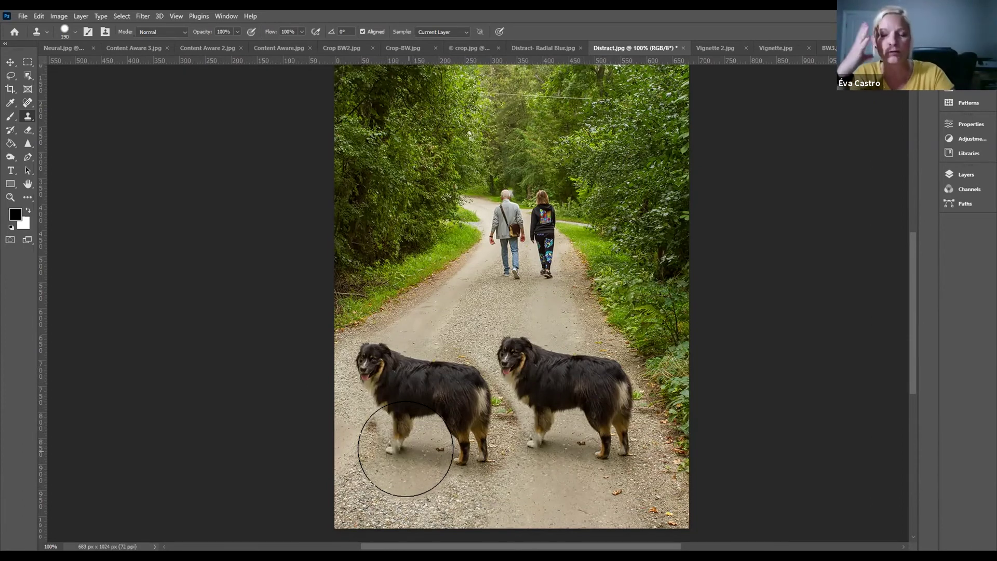
left_click(405, 448)
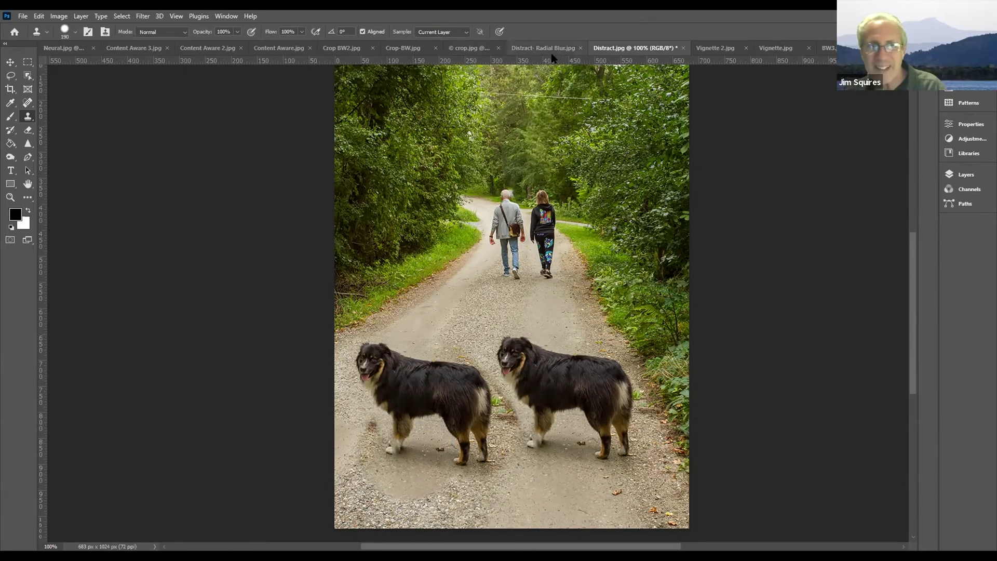
Show Distract- Radial Blur.jpg and apply Auto Contrast to the fish photo.
left_click(535, 48)
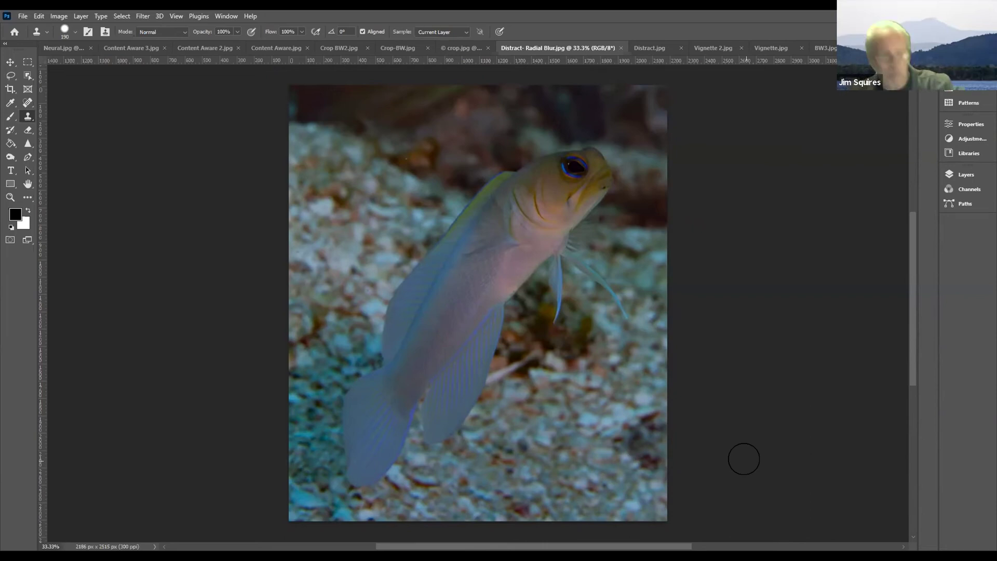
left_click(58, 16)
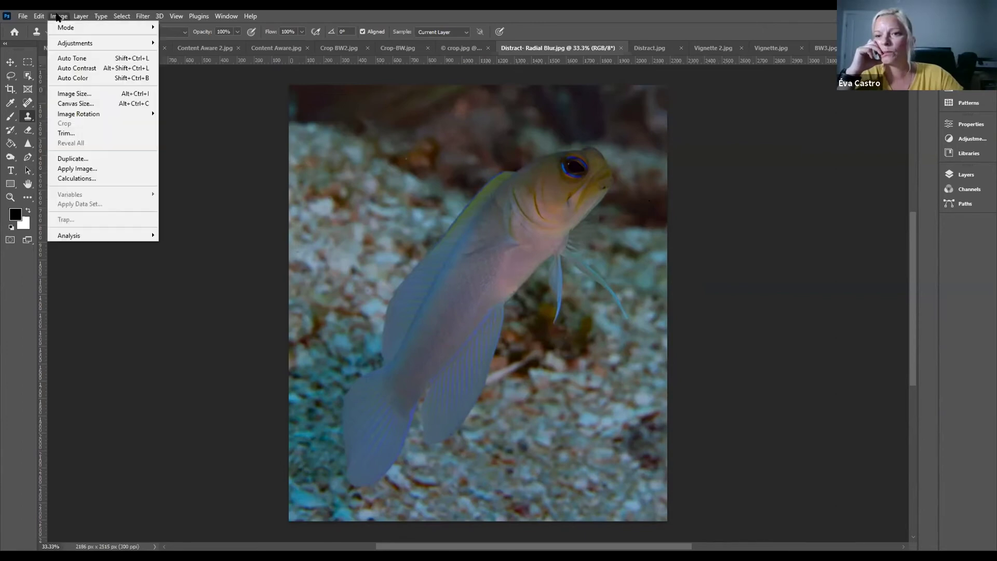
left_click(80, 70)
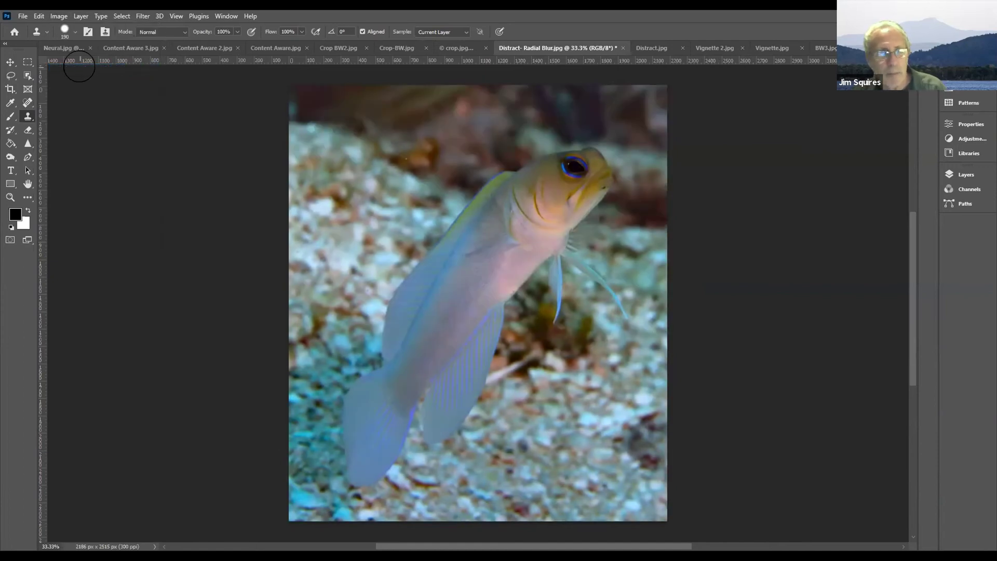
Lighten the fish's head around the eye with the Dodge tool, using the Midtones range at 5% exposure.
left_click(11, 158)
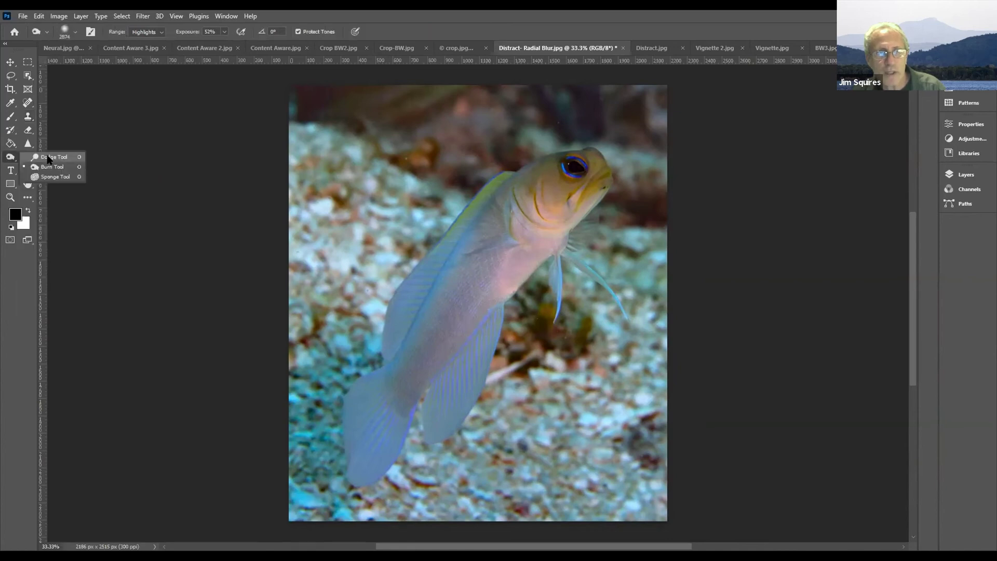
left_click(49, 157)
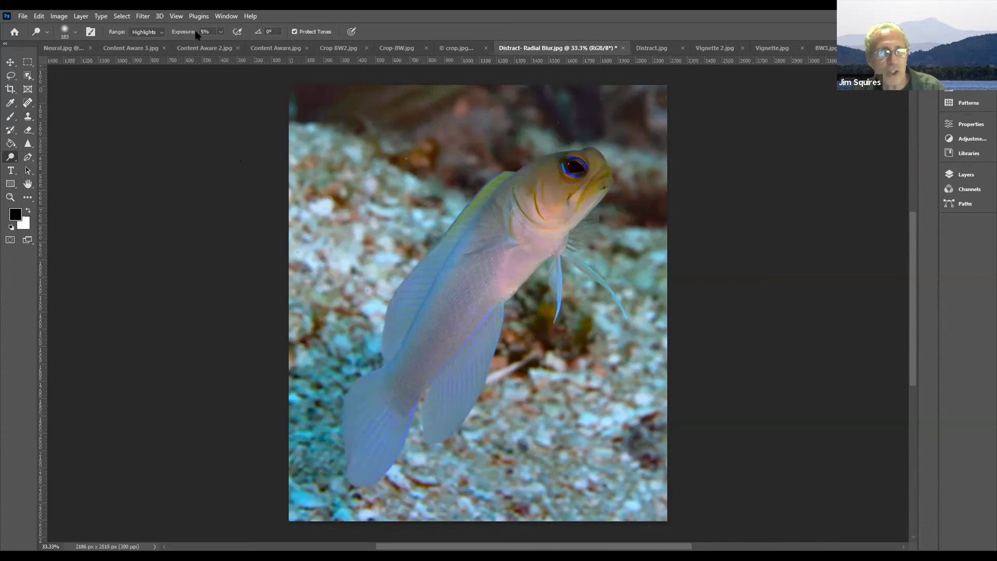
left_click(161, 31)
left_click(144, 49)
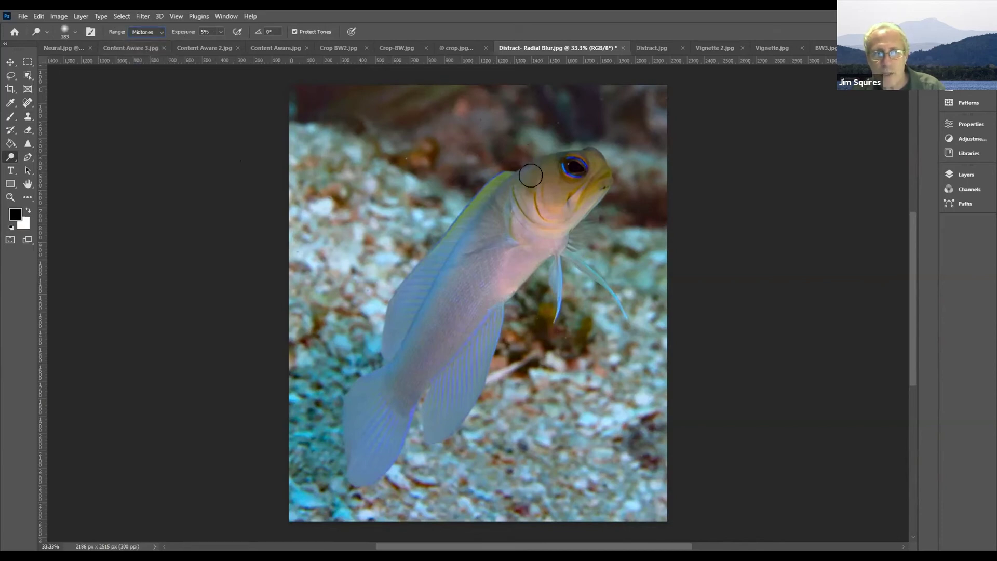
mouse_move(573, 162)
left_mouse_down()
mouse_move(594, 160)
mouse_move(613, 179)
mouse_move(569, 204)
mouse_move(602, 184)
mouse_move(586, 154)
mouse_move(517, 181)
mouse_move(579, 169)
mouse_move(562, 191)
mouse_move(528, 180)
mouse_move(586, 158)
mouse_move(597, 167)
mouse_move(583, 194)
mouse_move(556, 208)
mouse_move(540, 174)
left_mouse_up()
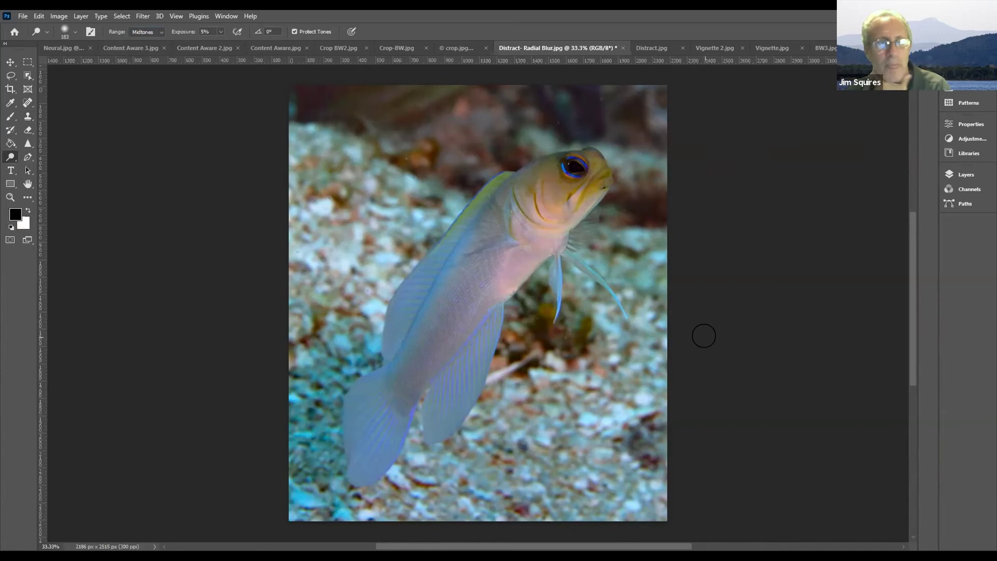
Try a loose freehand Lasso selection around the whole fish, and clear it.
left_click(12, 76)
mouse_move(414, 194)
left_mouse_down()
mouse_move(502, 89)
mouse_move(608, 102)
mouse_move(630, 220)
mouse_move(585, 366)
mouse_move(523, 452)
mouse_move(413, 500)
mouse_move(373, 483)
mouse_move(339, 408)
mouse_move(384, 251)
mouse_move(441, 186)
mouse_move(430, 160)
left_mouse_up()
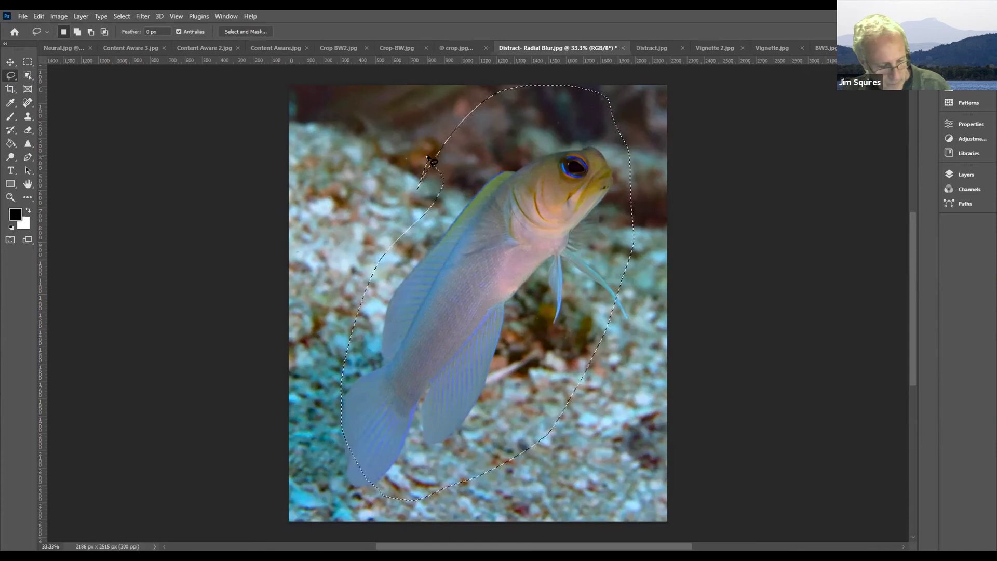
key("ctrl+d")
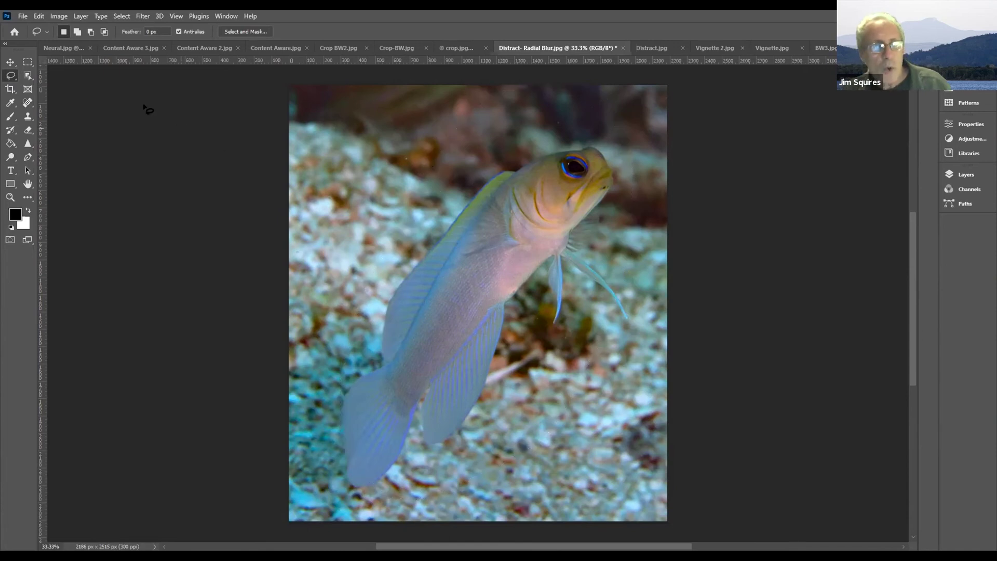
Select the fish automatically with the Object Selection tool's Select Subject command.
left_click(29, 77)
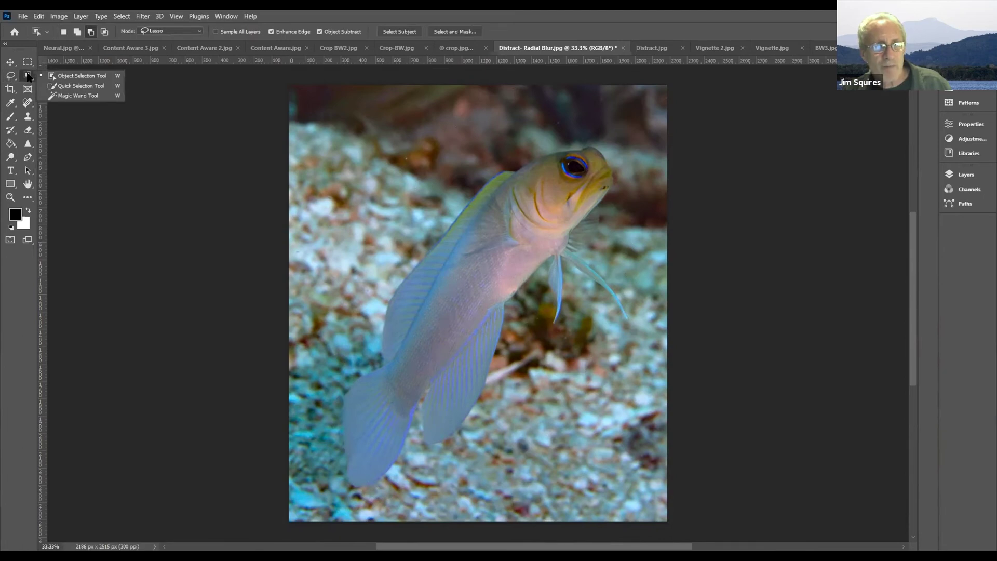
left_click(28, 77)
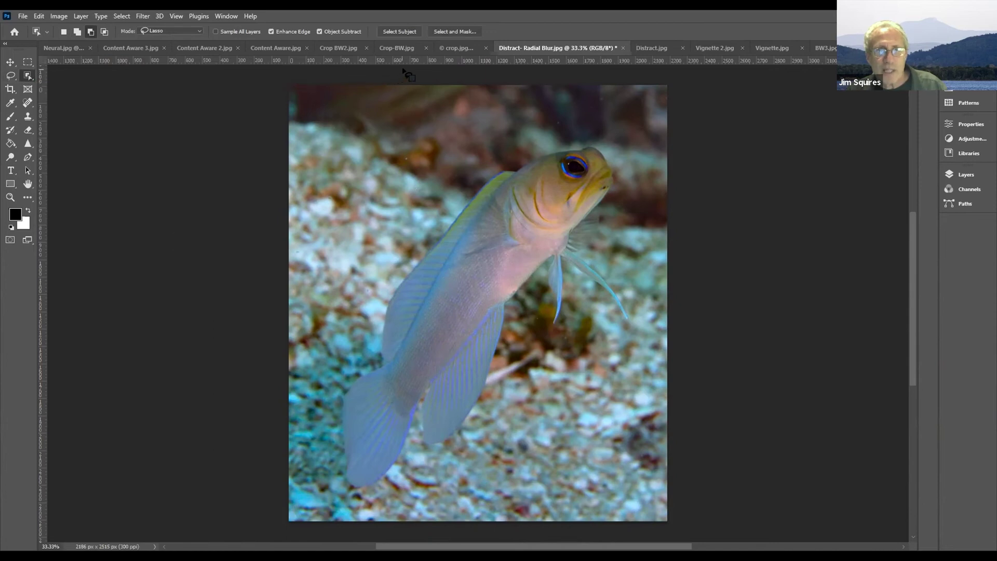
left_click(410, 32)
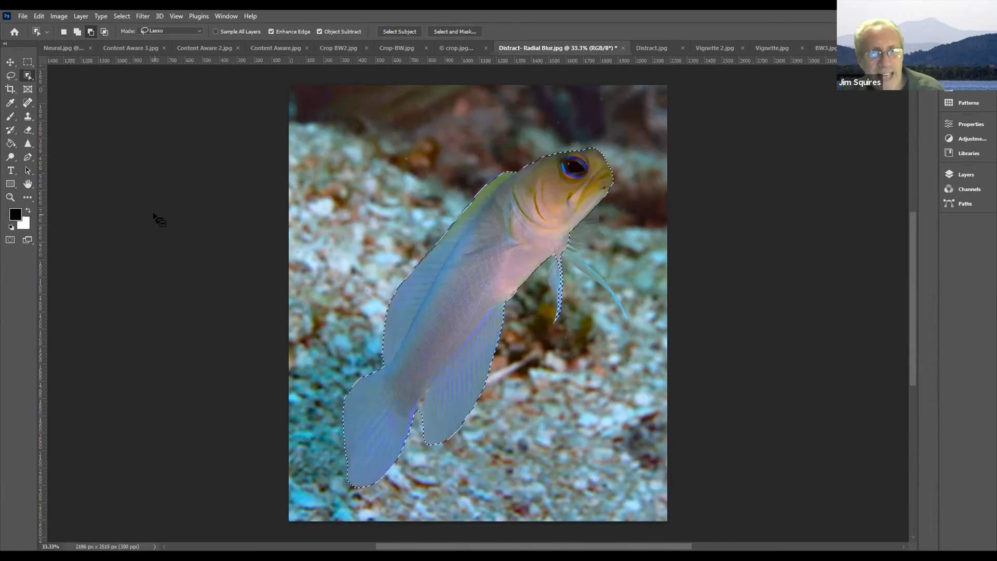
Add the thin fins below the fish's head to the selection using the Object Selection tool in lasso mode.
left_click(77, 32)
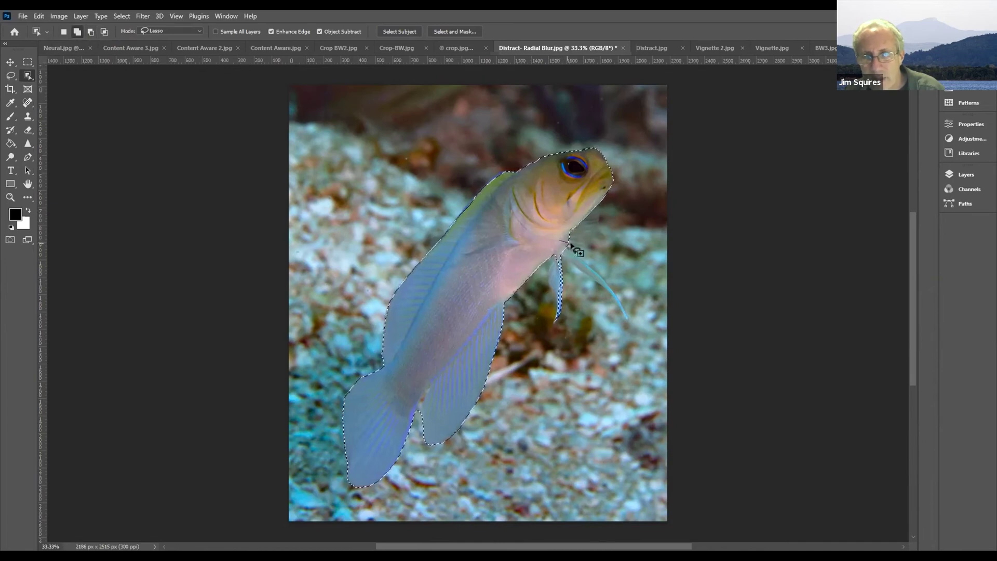
mouse_move(583, 255)
left_mouse_down()
mouse_move(623, 296)
mouse_move(630, 327)
mouse_move(578, 275)
left_mouse_up()
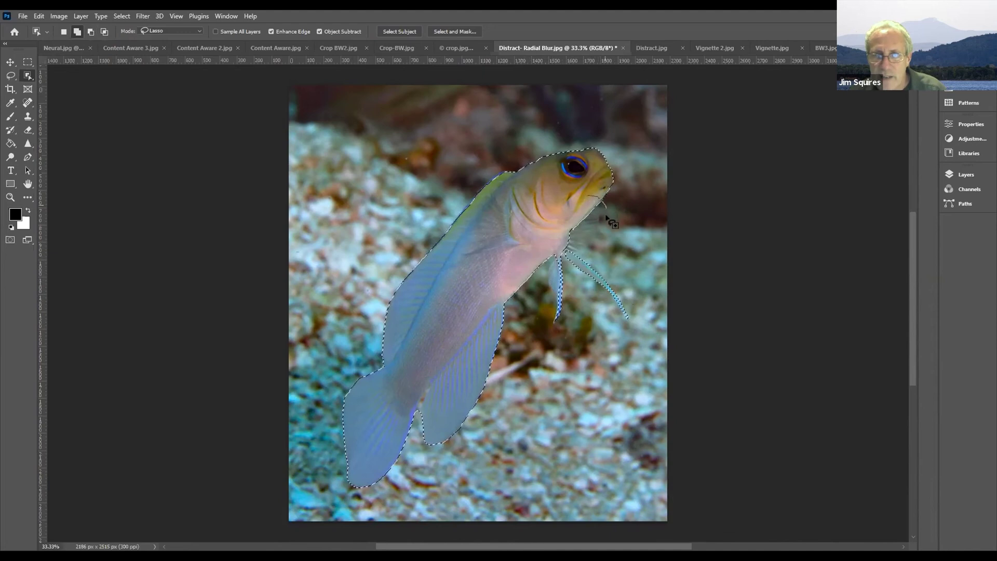
left_click_drag(589, 203, 592, 201)
left_click_drag(541, 252, 544, 291)
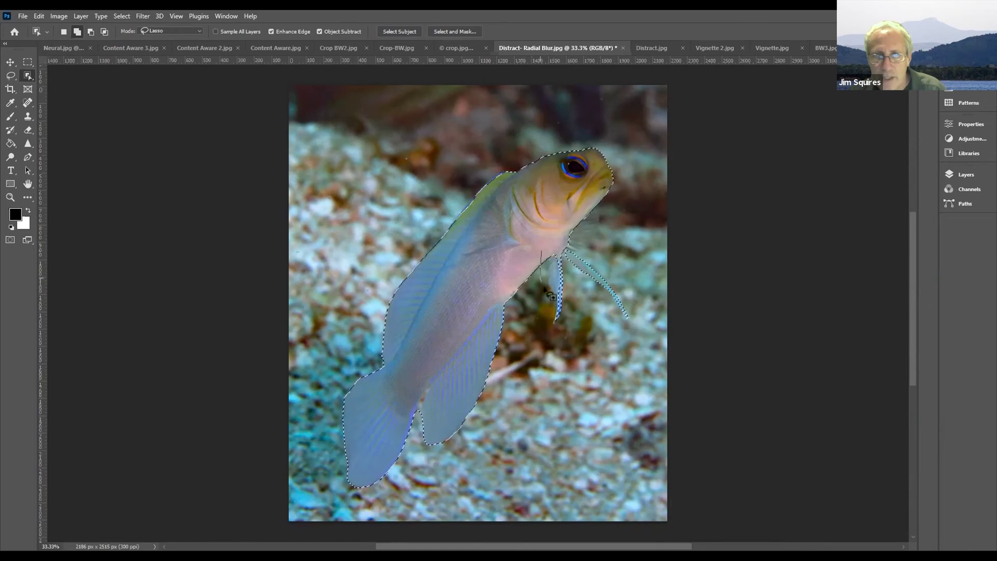
left_click_drag(545, 251, 547, 252)
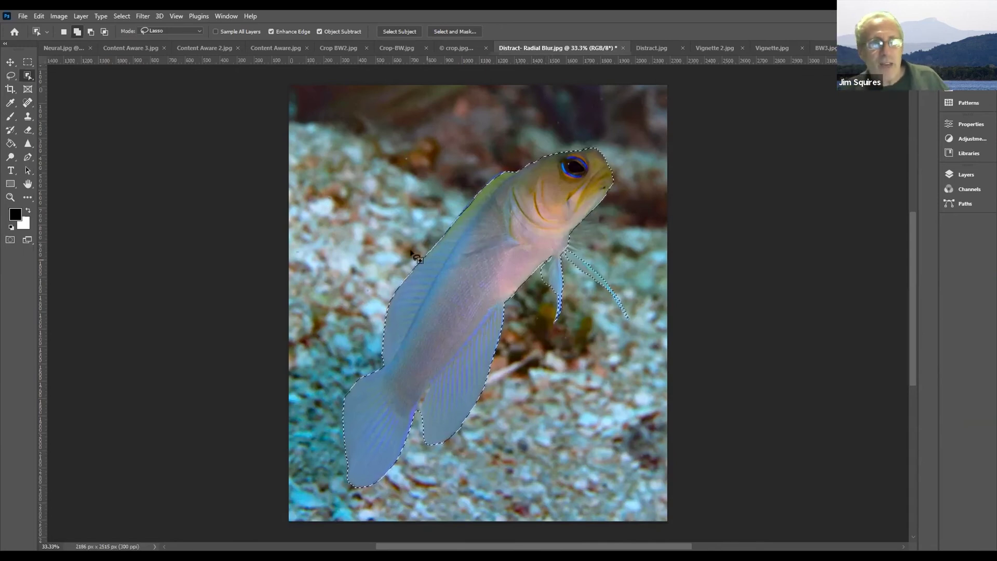
Brighten the selected fish with a Brightness/Contrast adjustment, setting Brightness to 37.
left_click(60, 20)
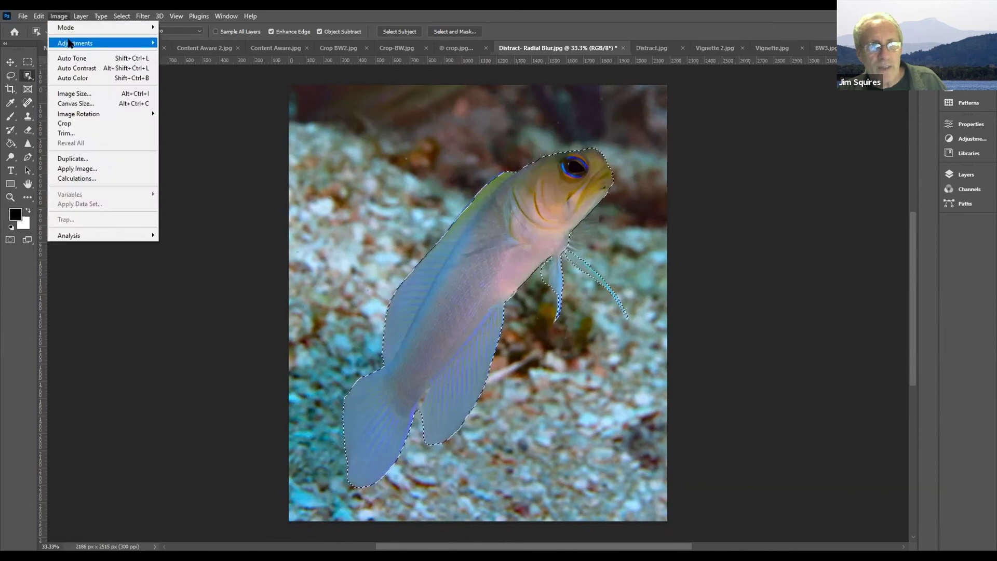
mouse_move(70, 42)
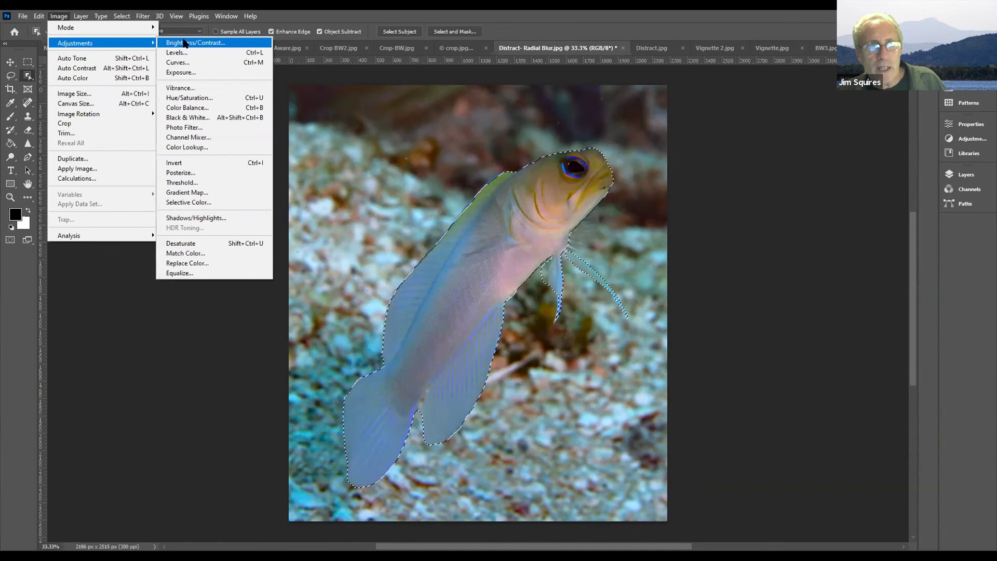
key("Return")
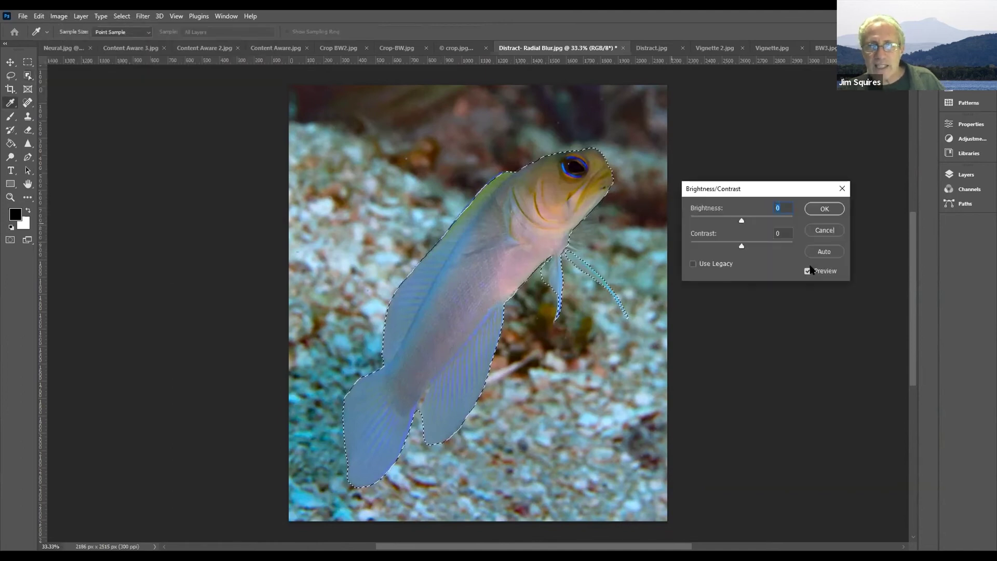
mouse_move(741, 219)
left_mouse_down()
mouse_move(762, 220)
mouse_move(735, 222)
mouse_move(754, 225)
left_mouse_up()
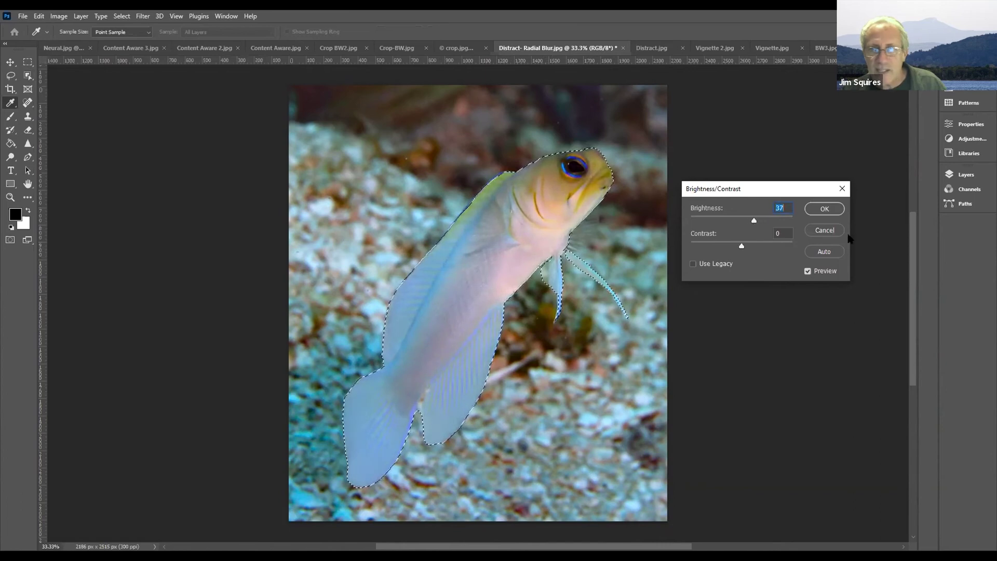
left_click(825, 208)
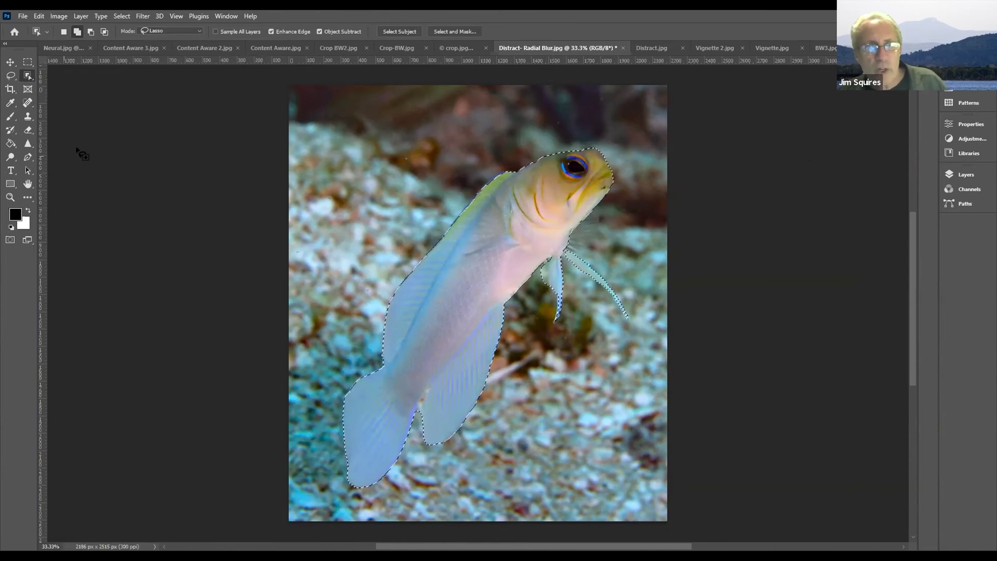
Invert the selection to the background and darken it with Levels, setting the shadow input to 155 and the midtones to 0.01.
left_click(122, 16)
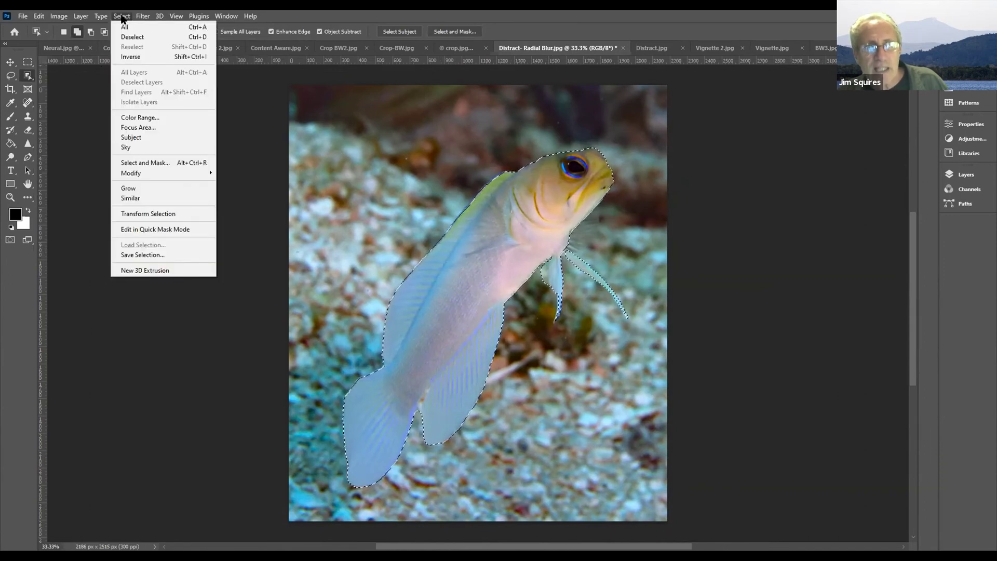
left_click(131, 57)
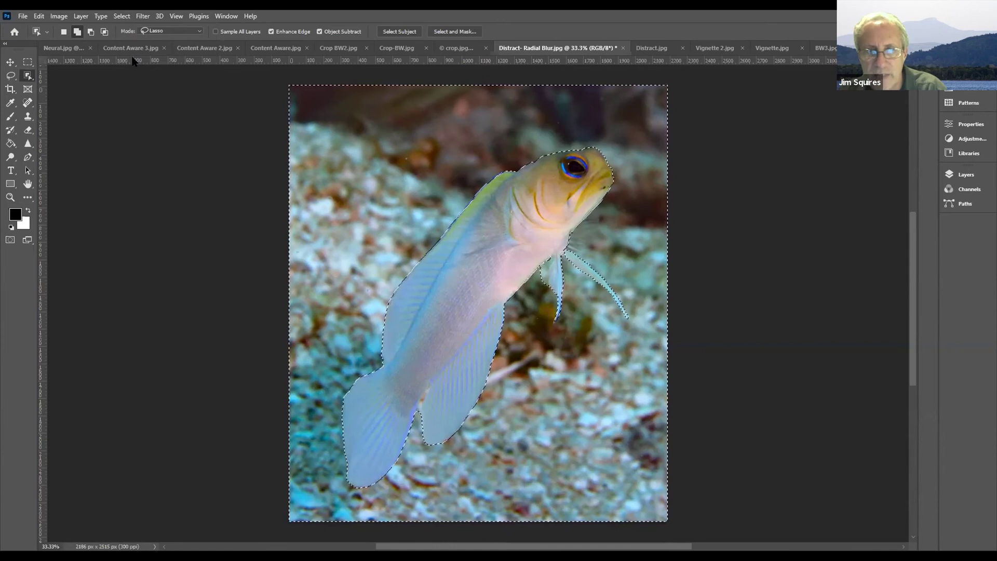
left_click(61, 17)
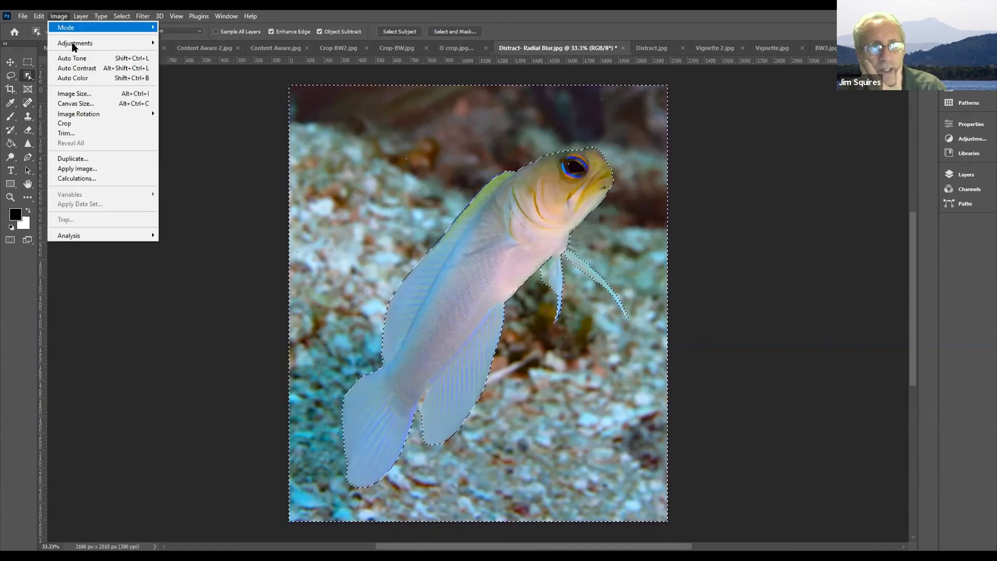
left_click(189, 53)
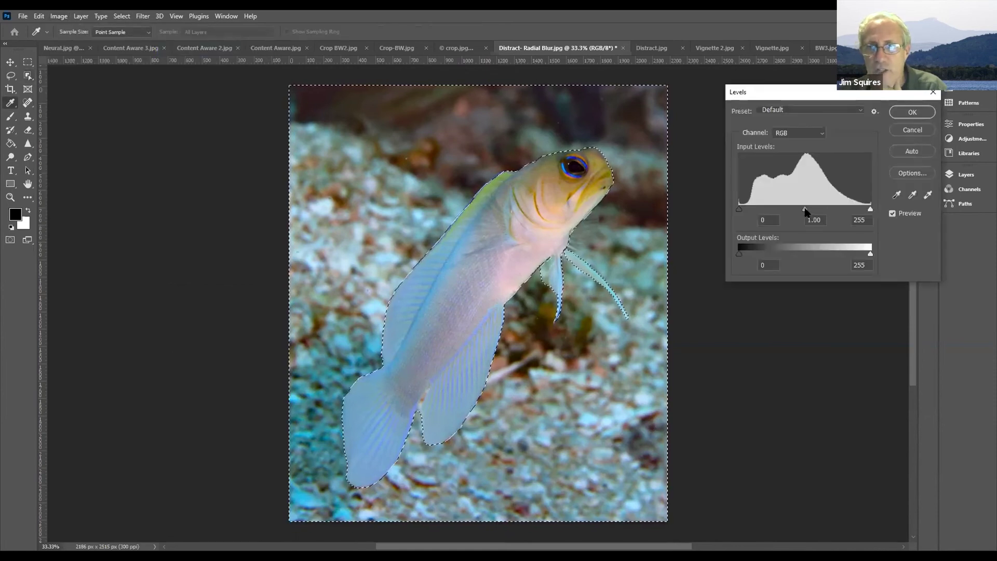
left_click_drag(804, 210, 872, 222)
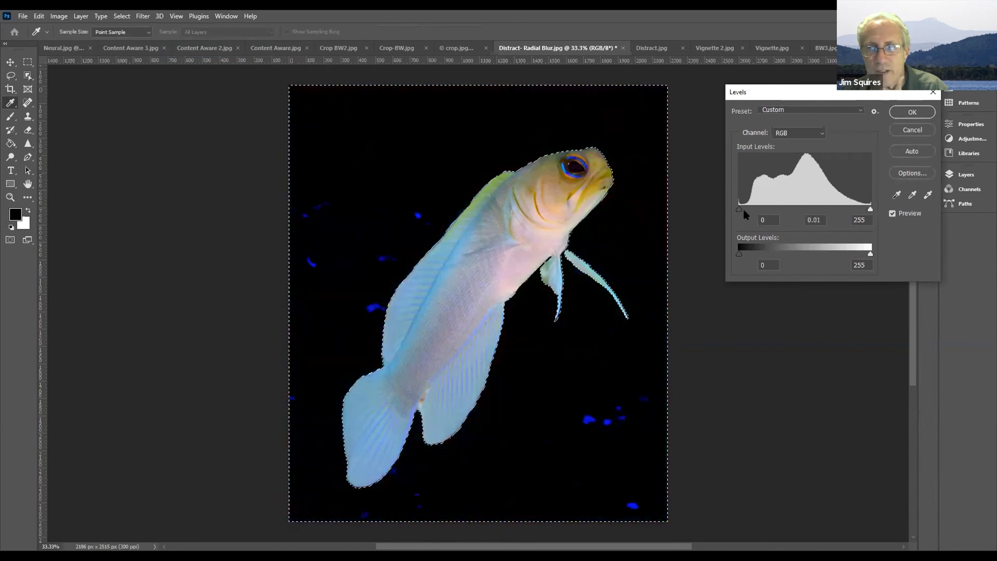
left_click_drag(739, 209, 819, 209)
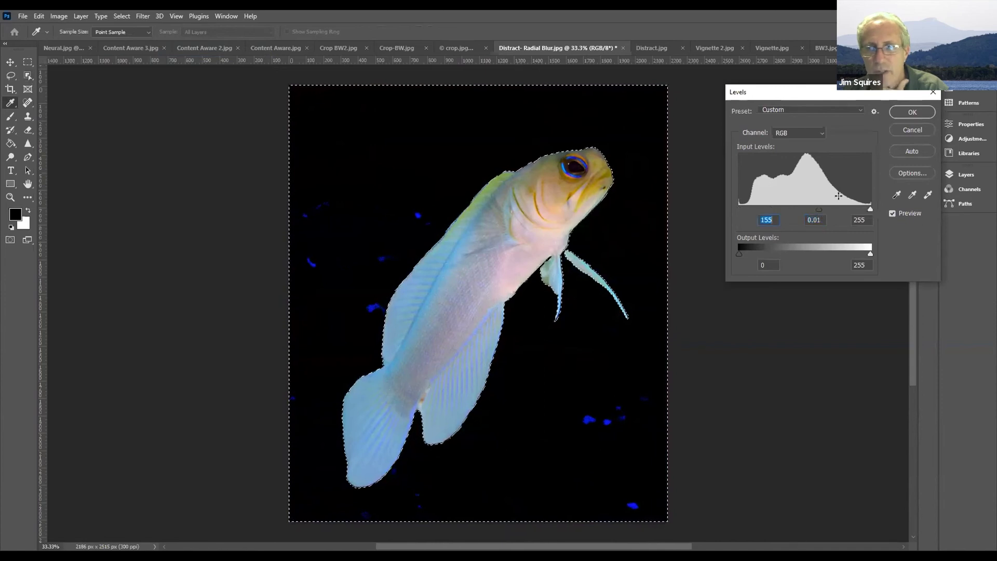
left_click(912, 111)
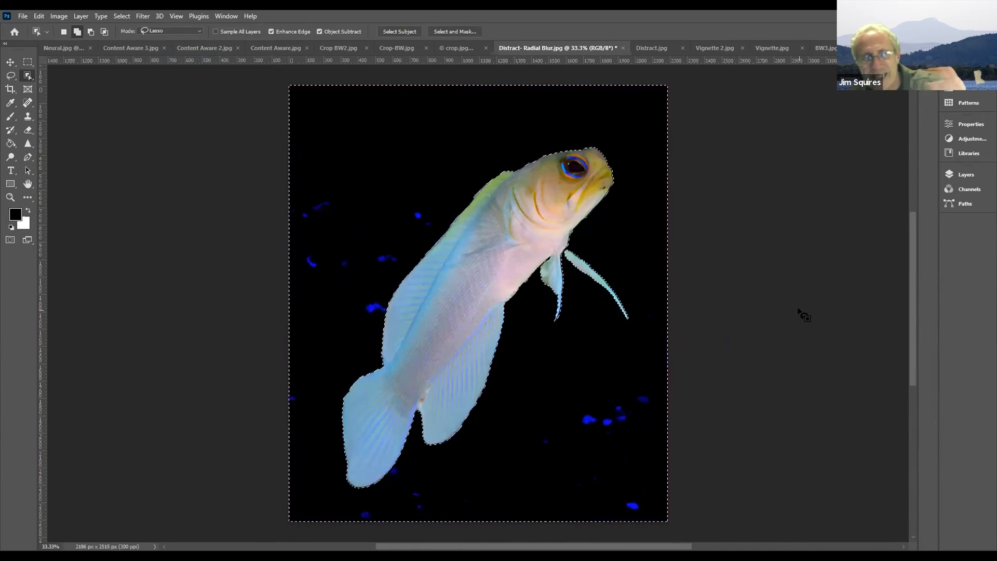
Deselect, and remove the larger blue specks from the black background using the Spot Healing Brush at 126 px.
left_click(122, 16)
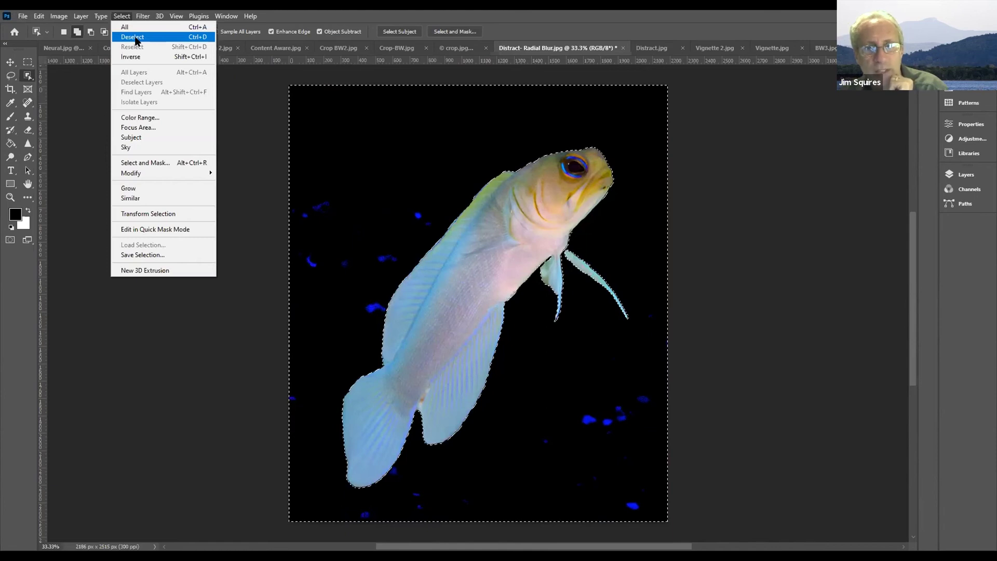
left_click(136, 38)
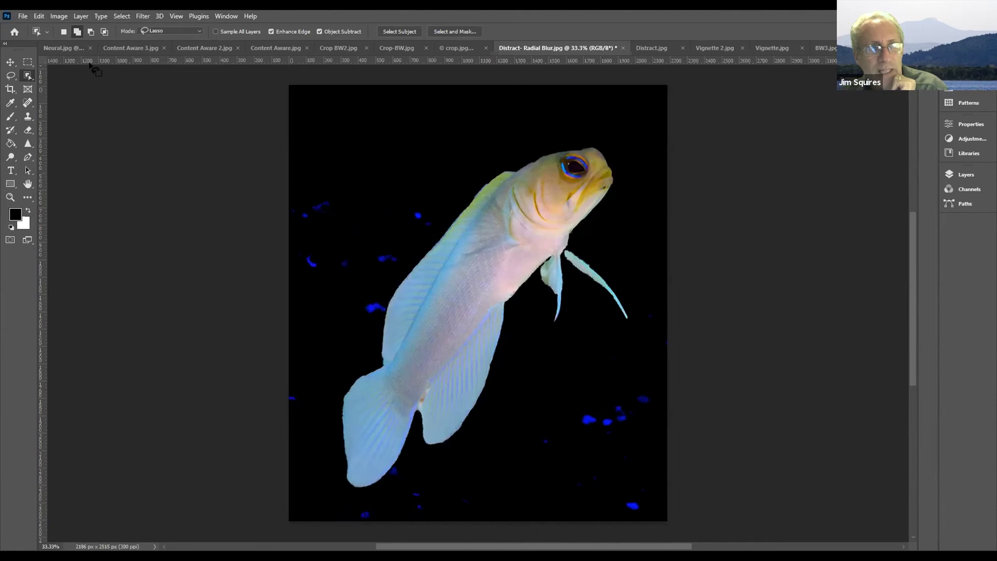
left_click(27, 103)
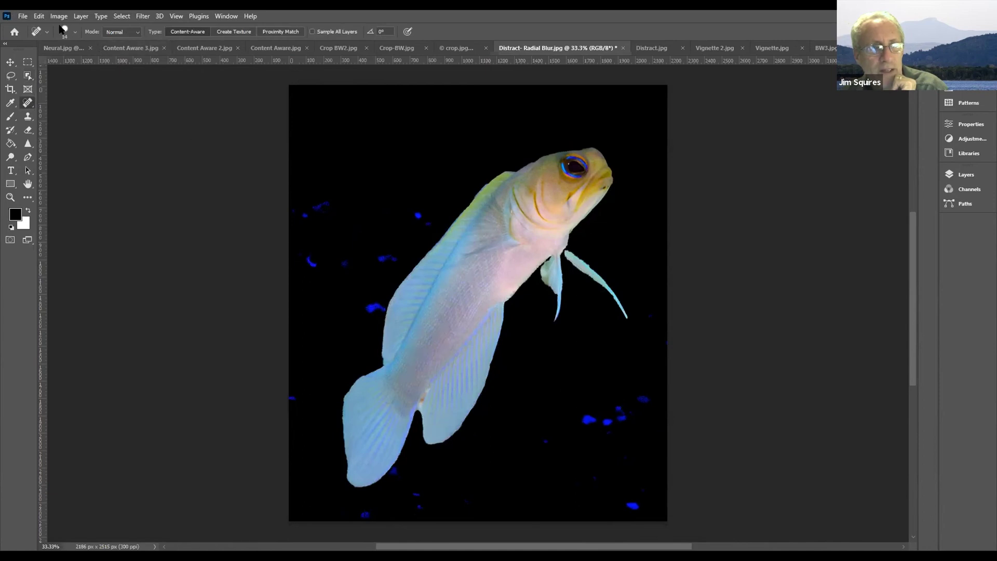
left_click(61, 30)
left_click_drag(64, 59, 74, 61)
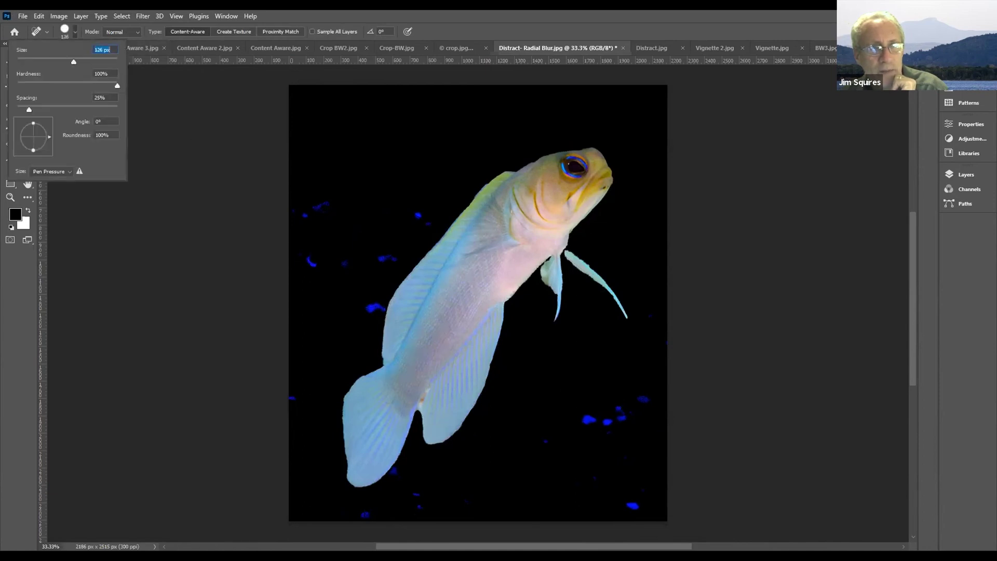
key("Return")
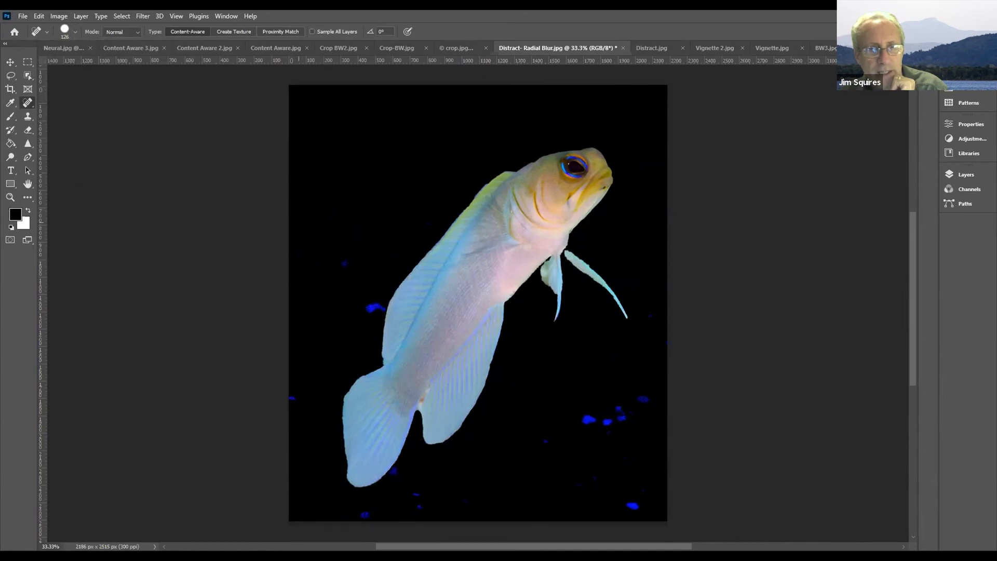
left_click(375, 307)
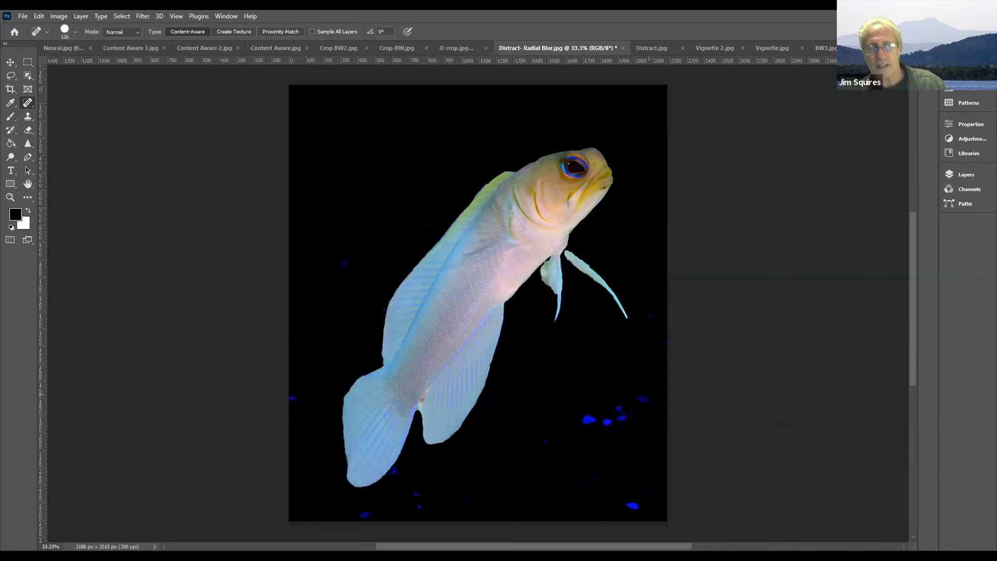
left_click(619, 410)
left_click_drag(608, 422, 588, 418)
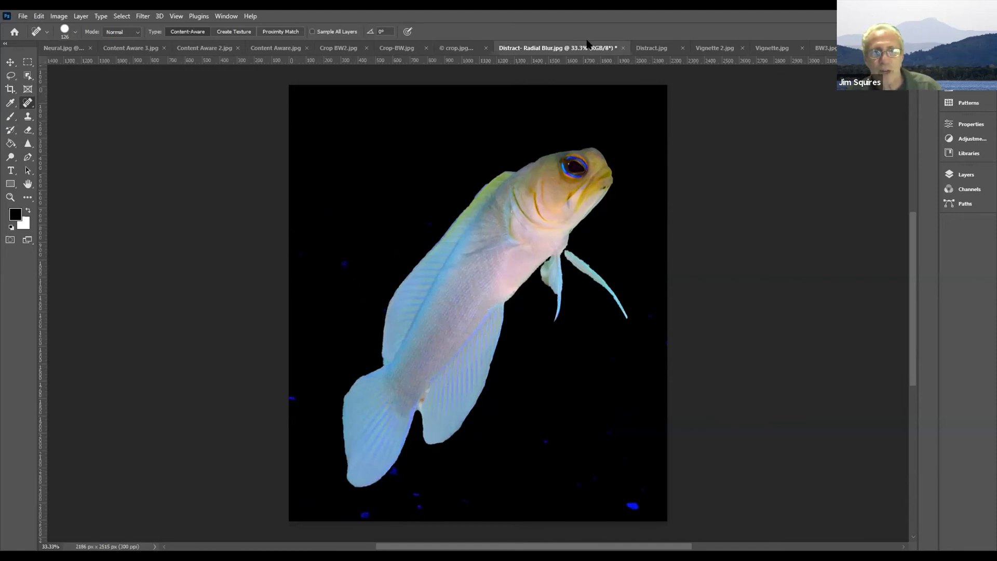
Switch to the crop.jpg heron image, set the Crop tool to W x H x Resolution, and cancel the pending square crop.
left_click(457, 48)
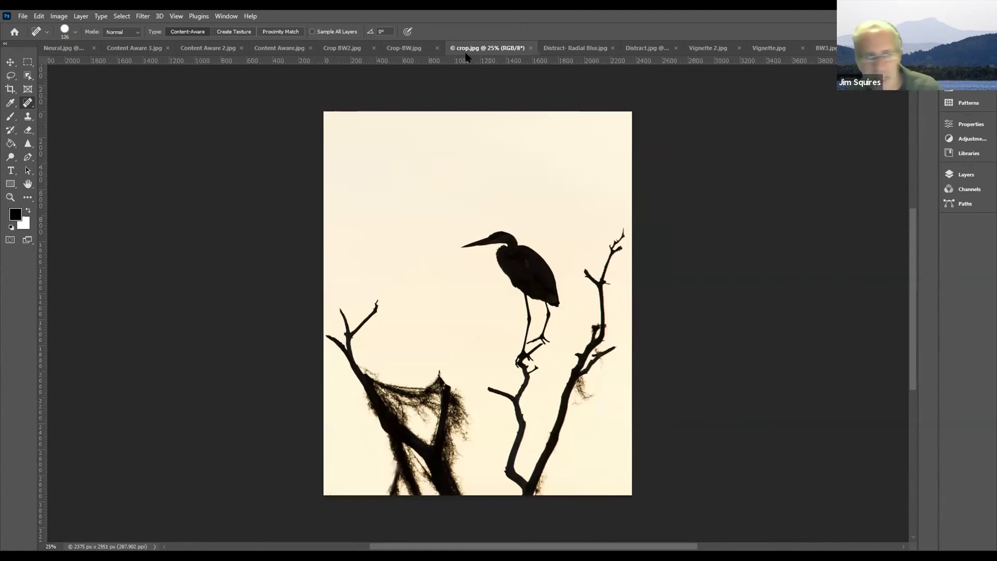
left_click(11, 88)
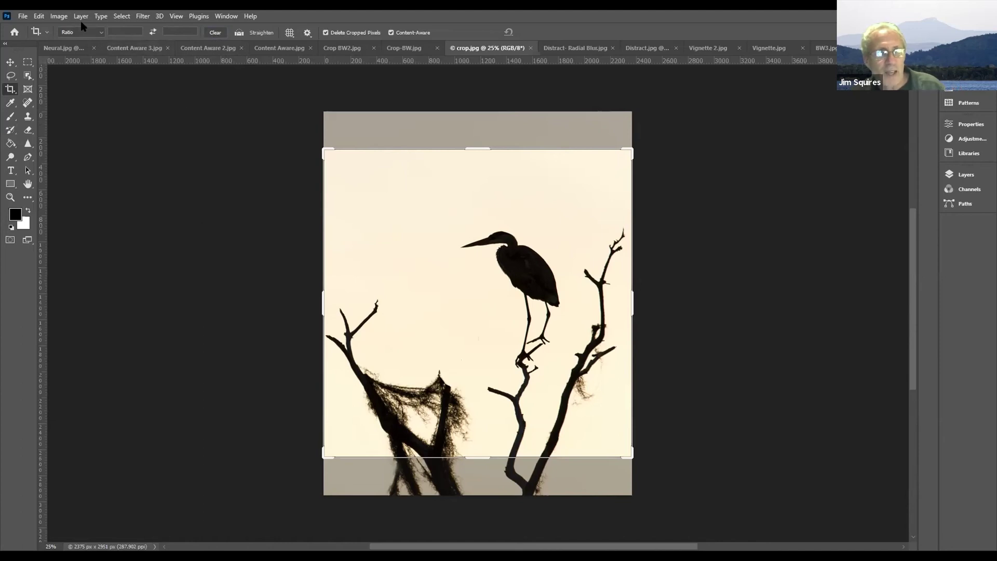
left_click(104, 35)
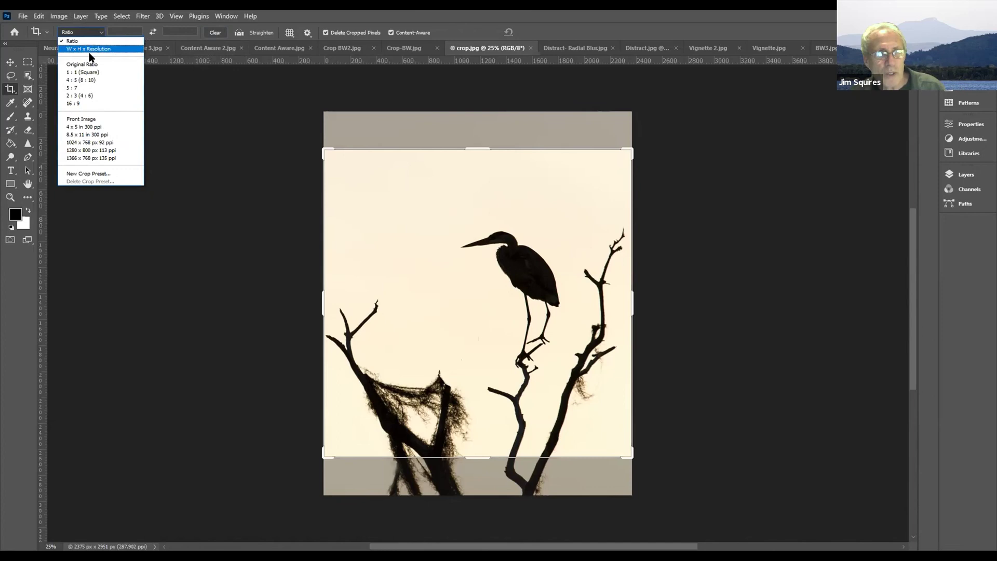
left_click(97, 50)
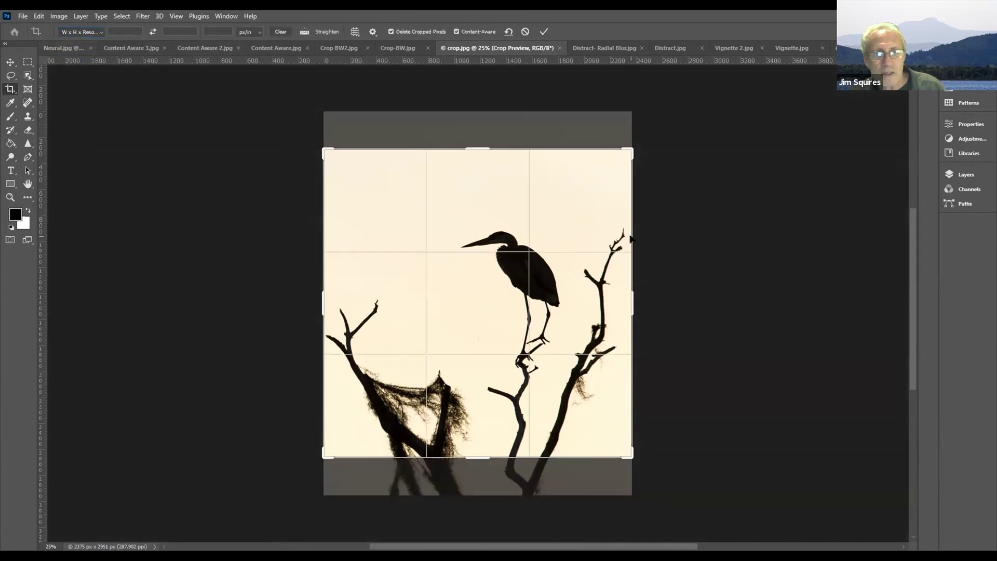
left_click(525, 32)
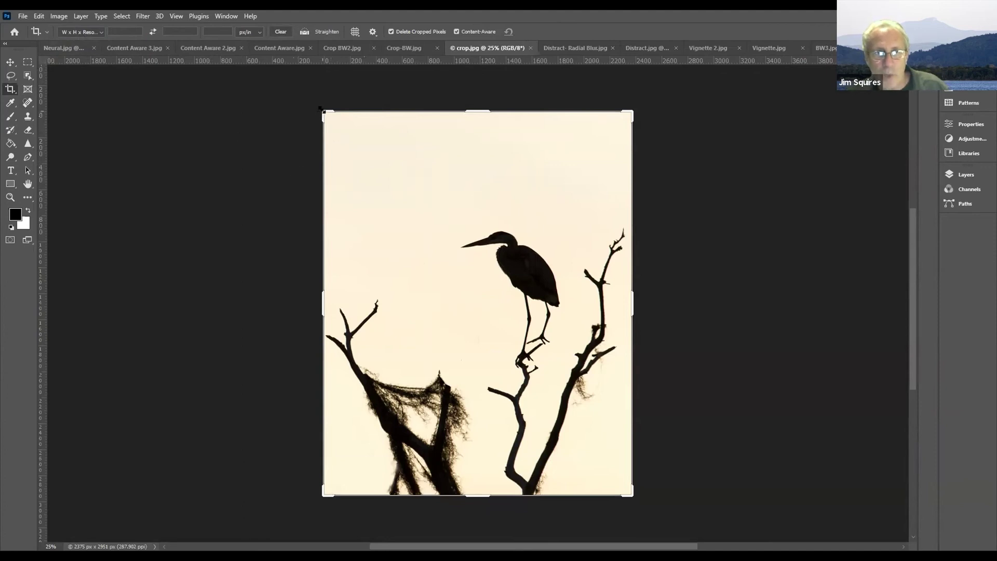
Crop the photo to about 1607 x 2375 px around the heron and its branch, cutting off most of the mossy tree.
left_click_drag(320, 109, 324, 115)
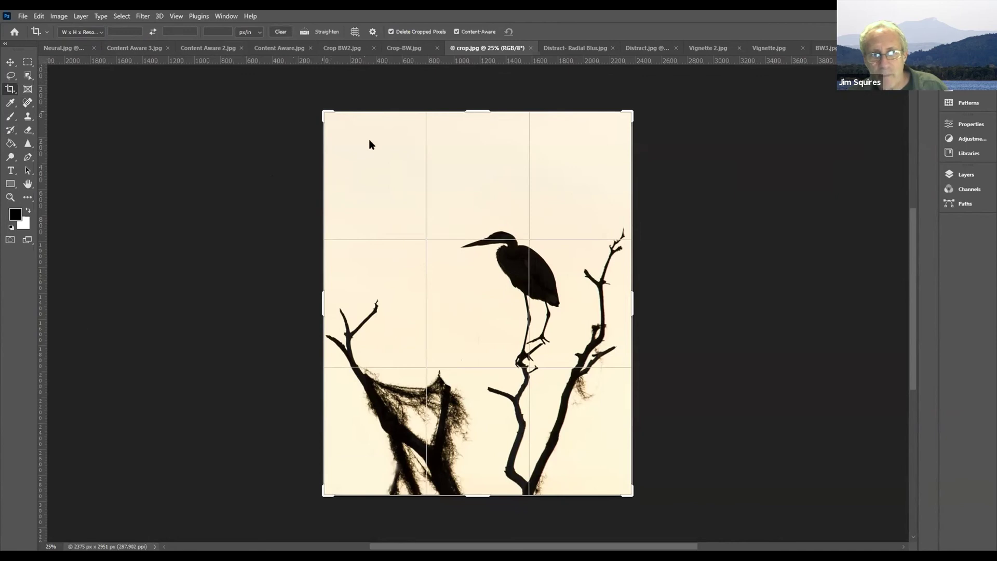
left_click_drag(370, 142, 419, 175)
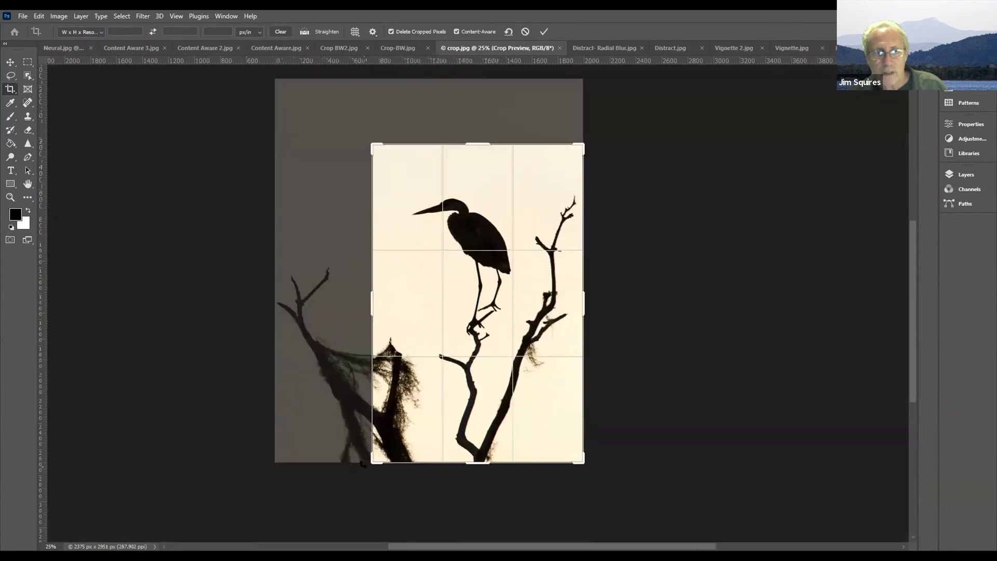
left_click_drag(372, 462, 391, 450)
left_click_drag(381, 304, 373, 308)
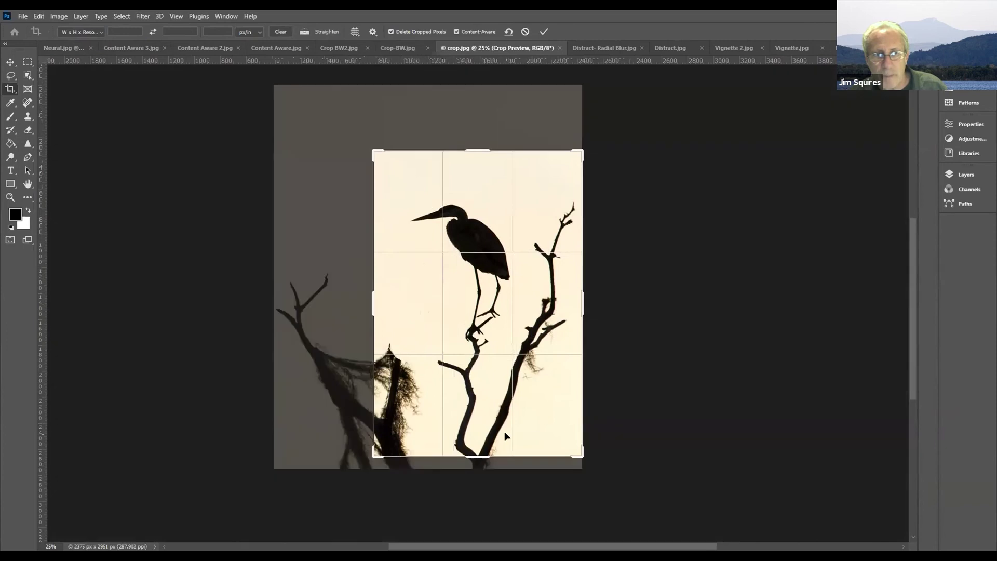
left_click_drag(480, 457, 482, 459)
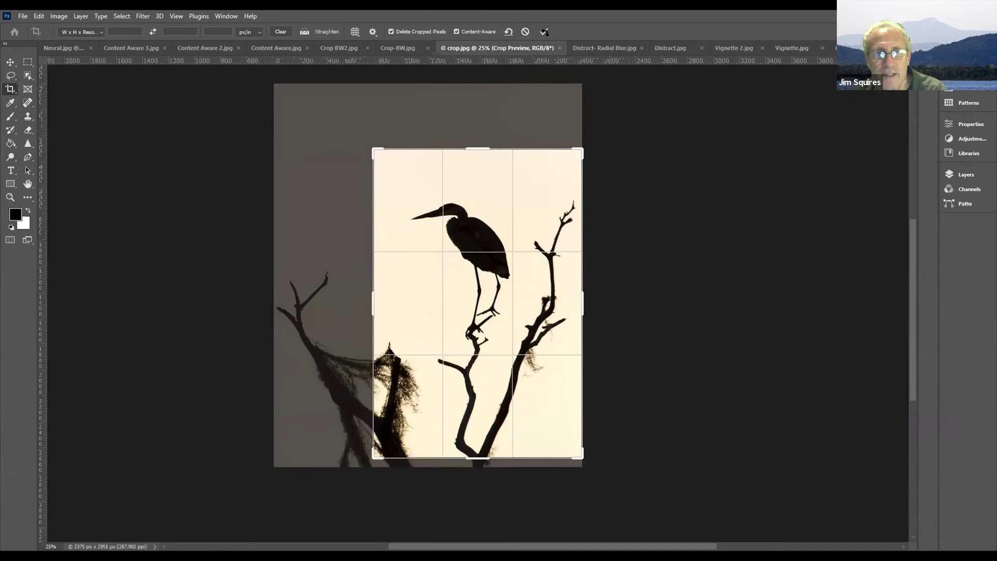
left_click(543, 31)
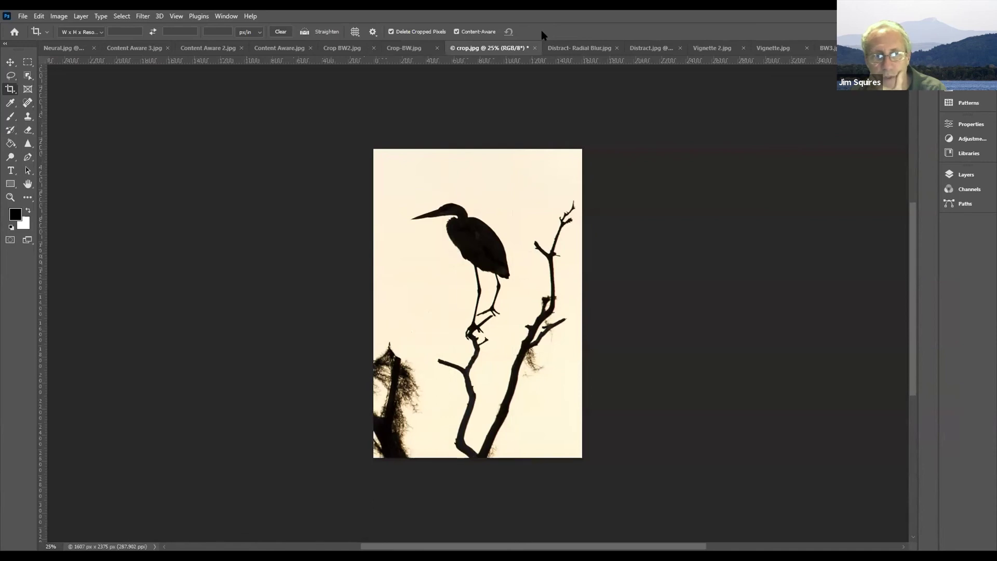
Remove the remaining moss-covered stump beside the heron with the Spot Healing Brush.
left_click(27, 103)
mouse_move(390, 346)
left_mouse_down()
mouse_move(370, 383)
mouse_move(404, 340)
mouse_move(411, 408)
mouse_move(415, 388)
mouse_move(403, 467)
mouse_move(397, 427)
mouse_move(383, 470)
mouse_move(381, 391)
mouse_move(376, 458)
mouse_move(370, 385)
mouse_move(416, 359)
left_mouse_up()
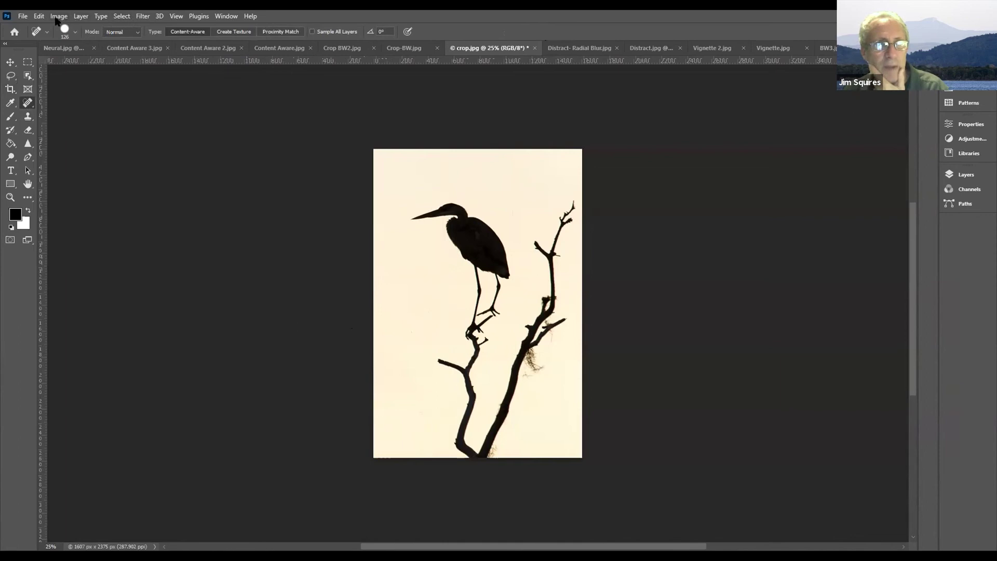
Preview a blue sky with small rippled clouds behind the heron using Sky Replacement, and discard it.
left_click(39, 16)
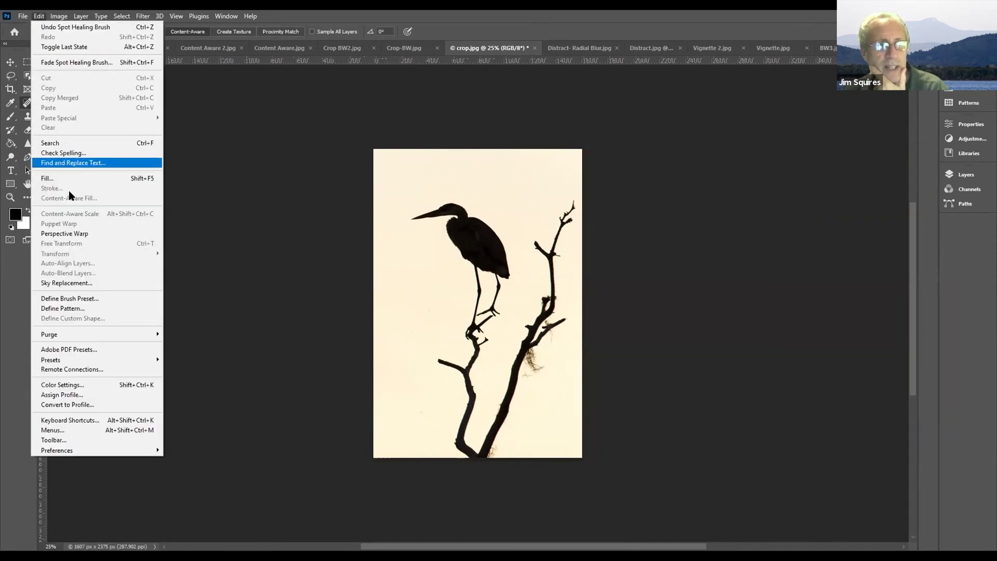
left_click(84, 283)
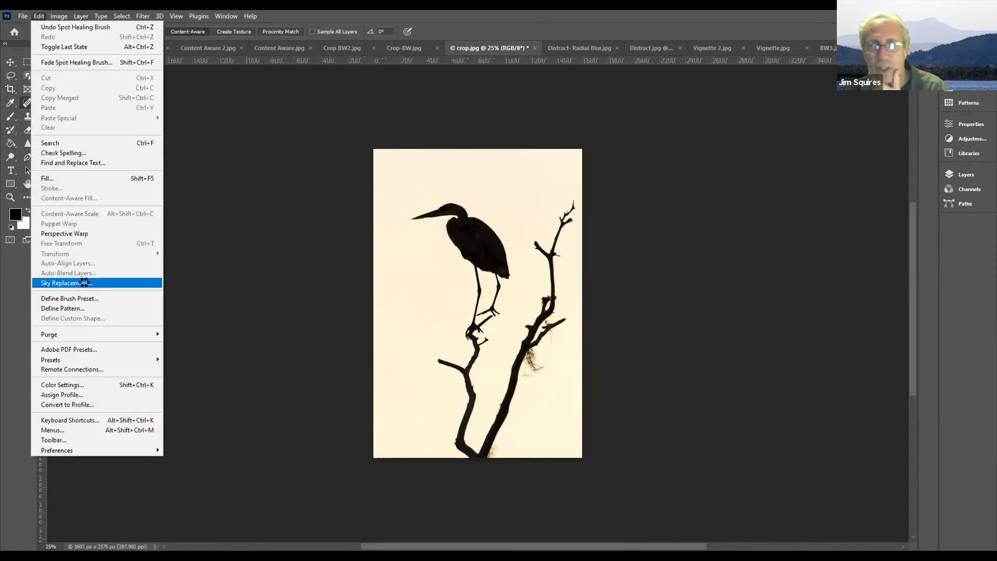
left_click(787, 154)
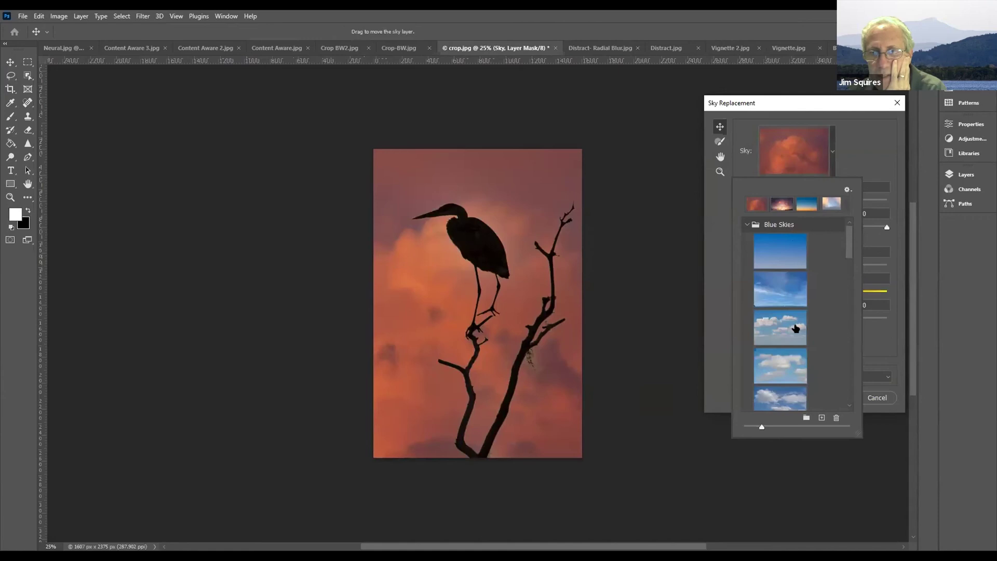
scroll(795, 329, "down", 3)
left_click(788, 383)
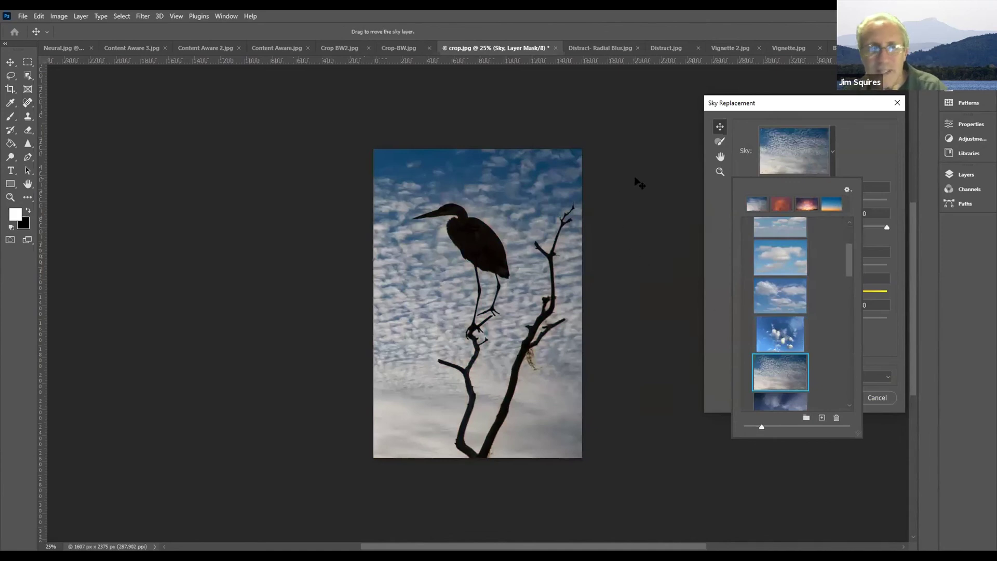
left_click(898, 103)
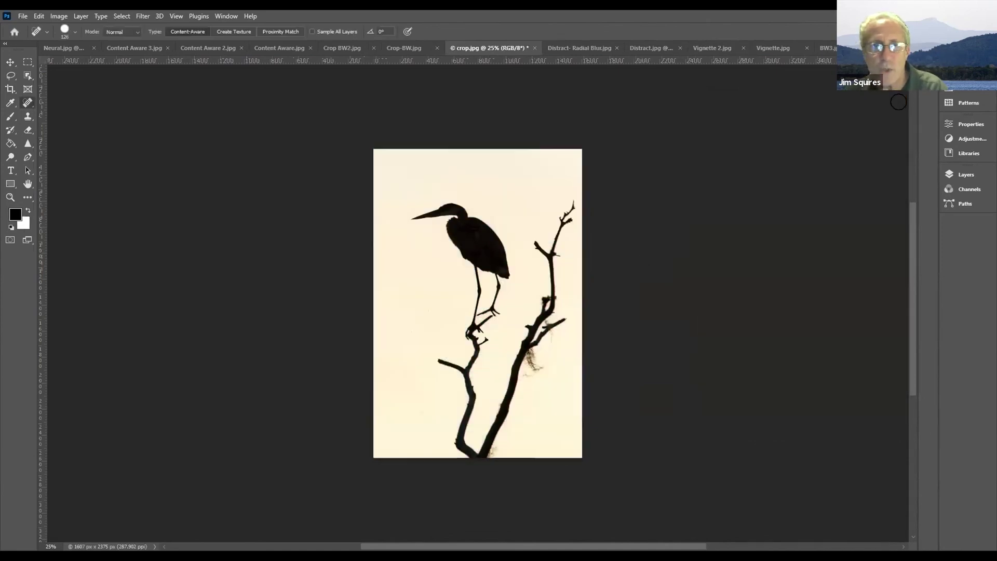
Convert the Crop BW2.jpg storefront photo to black and white with Reds -23, Yellows 134, Greens -34, Cyans -200 and Blues -200.
left_click(393, 50)
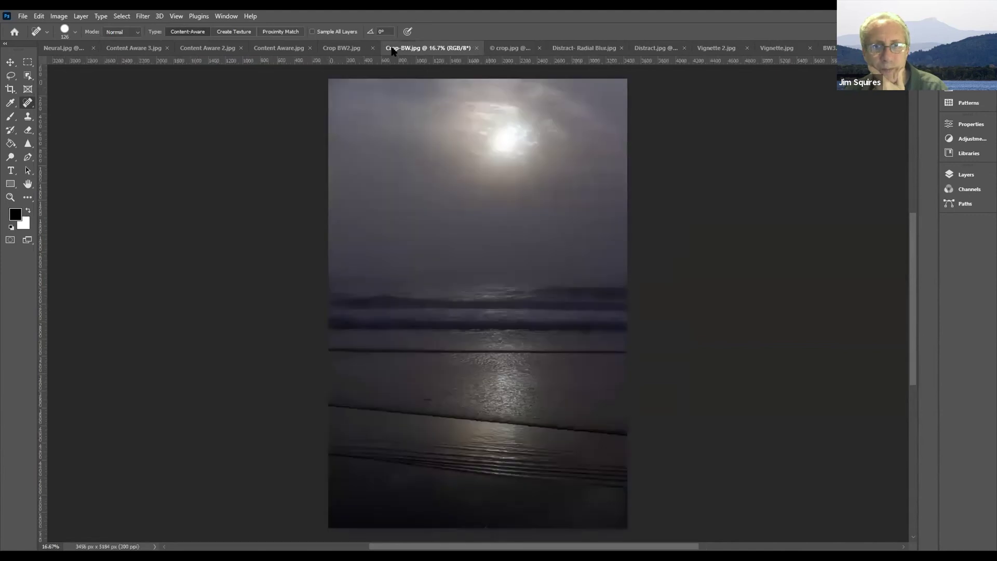
left_click(334, 48)
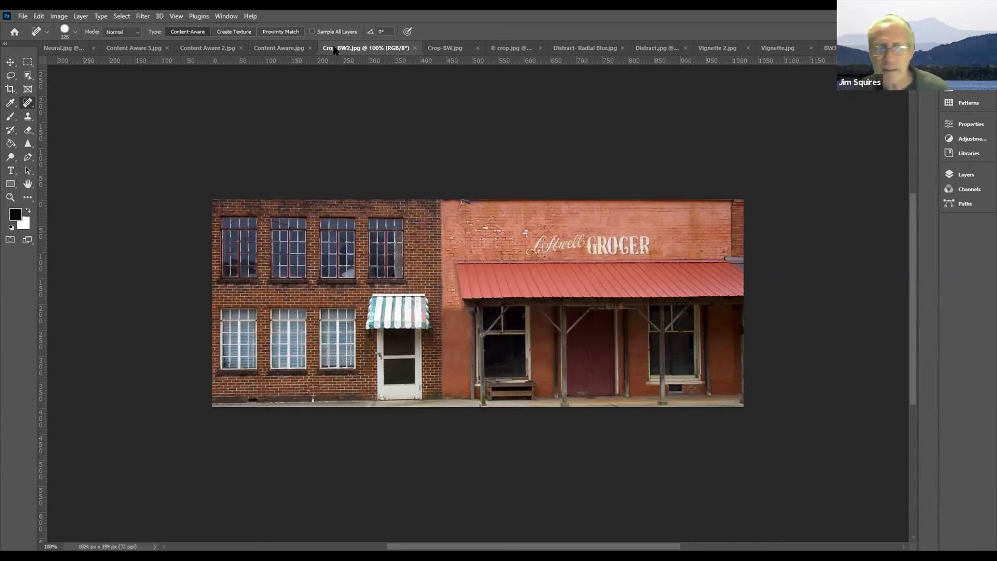
left_click(59, 17)
mouse_move(62, 43)
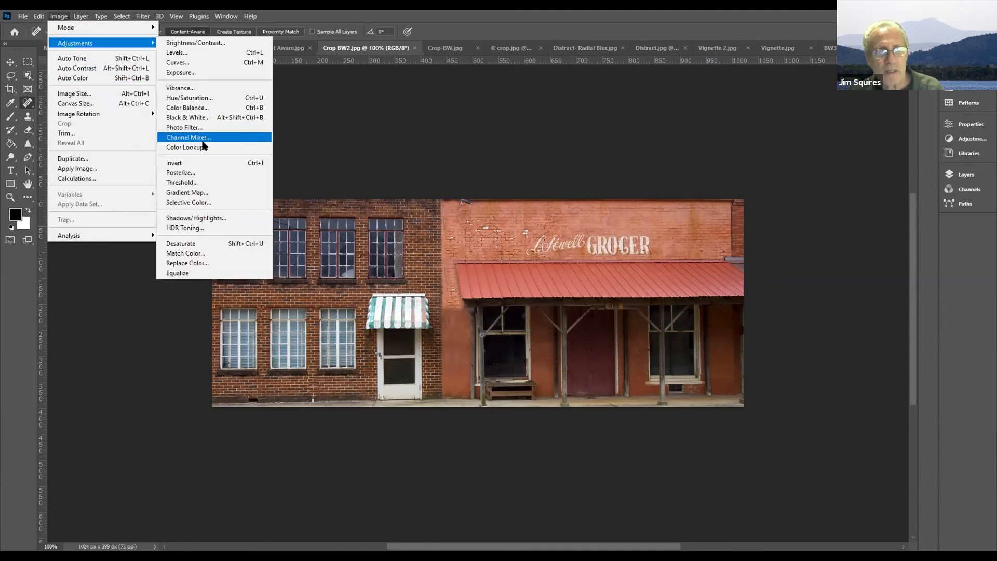
left_click(207, 123)
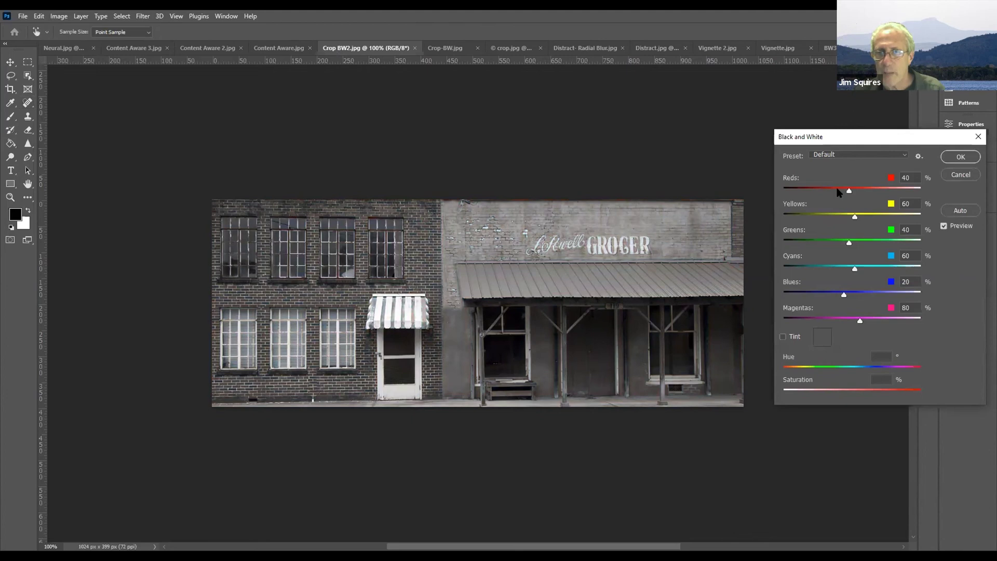
left_click_drag(850, 191, 874, 238)
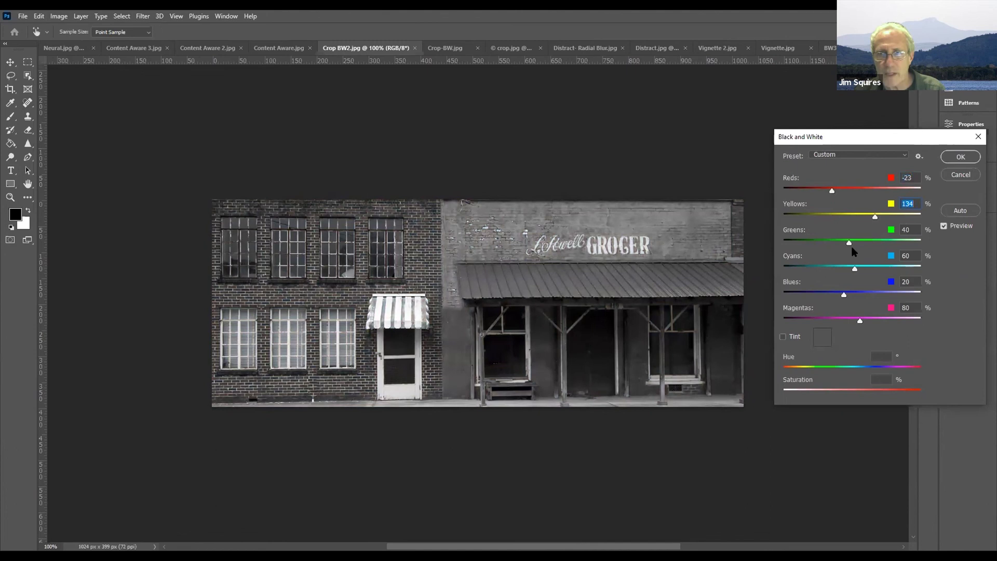
left_click_drag(850, 242, 784, 290)
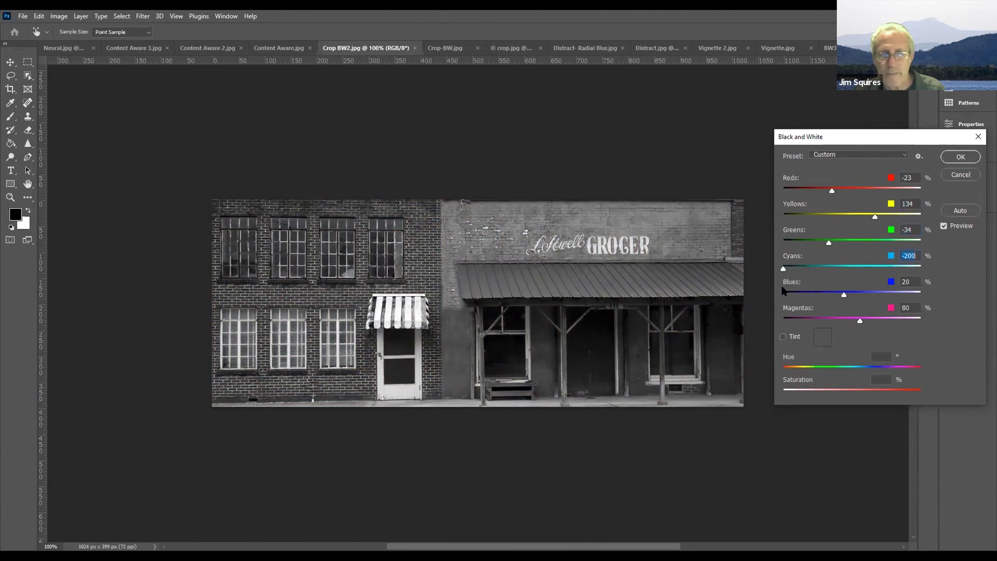
left_click_drag(844, 295, 780, 313)
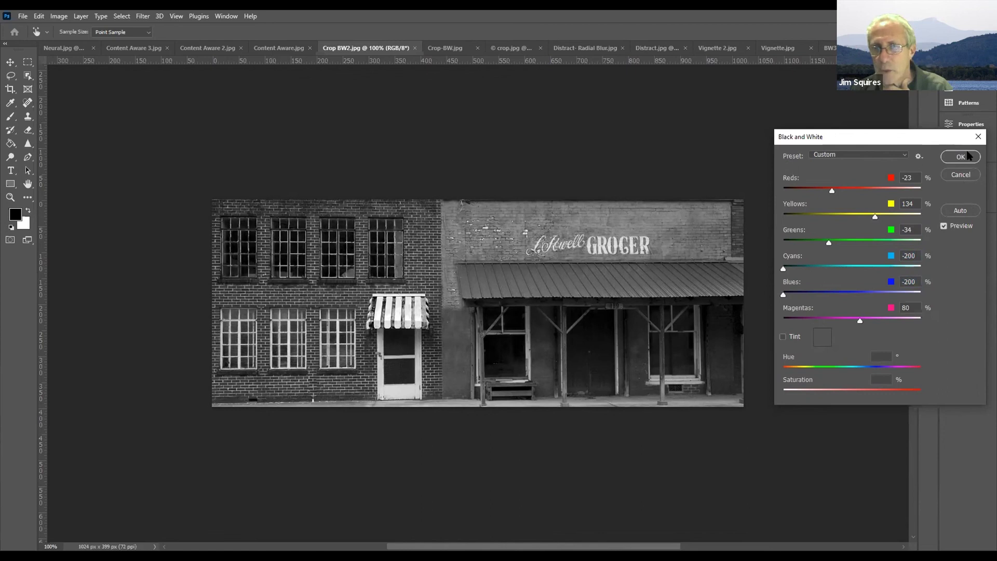
key("Return")
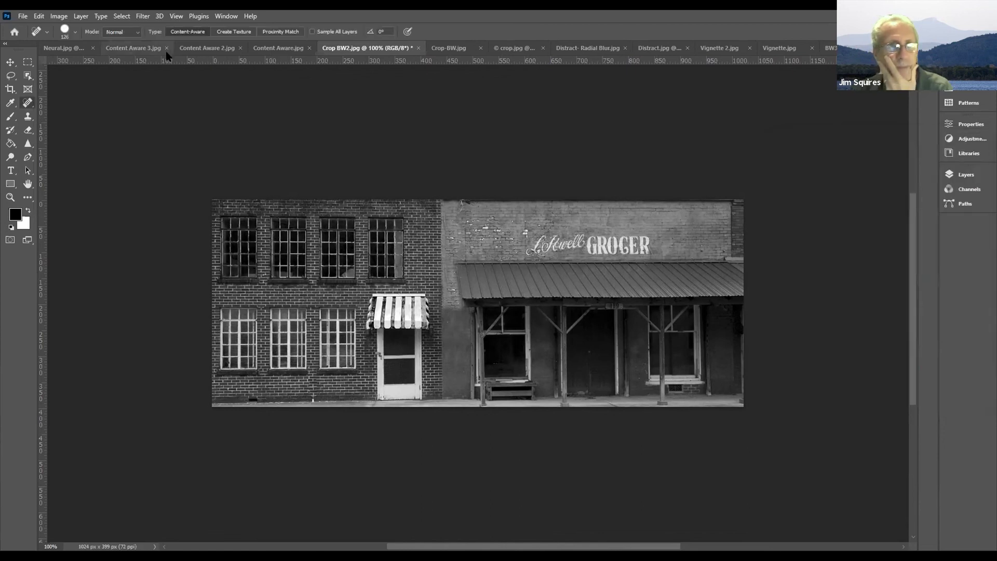
Extend the canvas above the fish in Content Aware.jpg to 3456 x 5556 px with a content-aware crop.
left_click(279, 48)
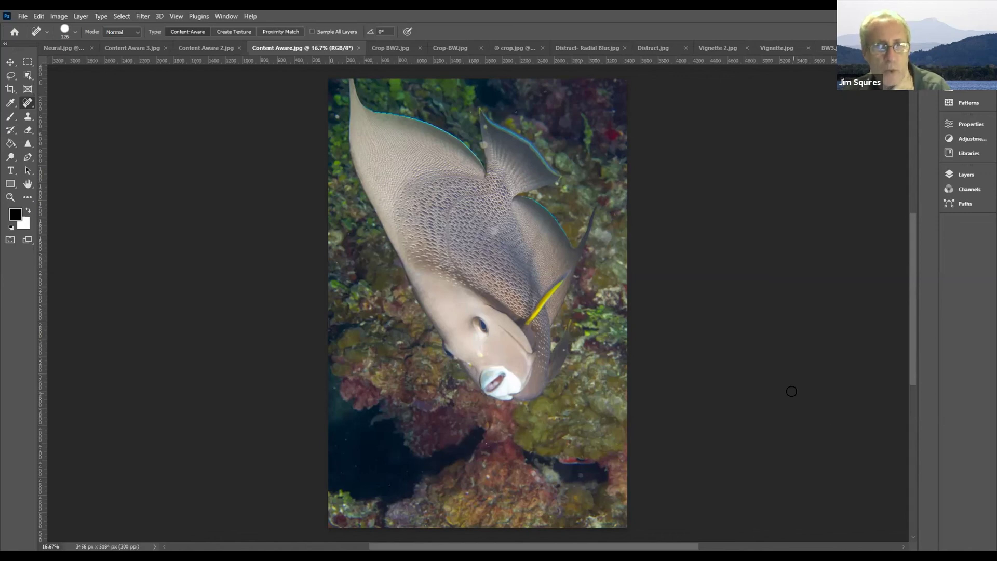
left_click(8, 89)
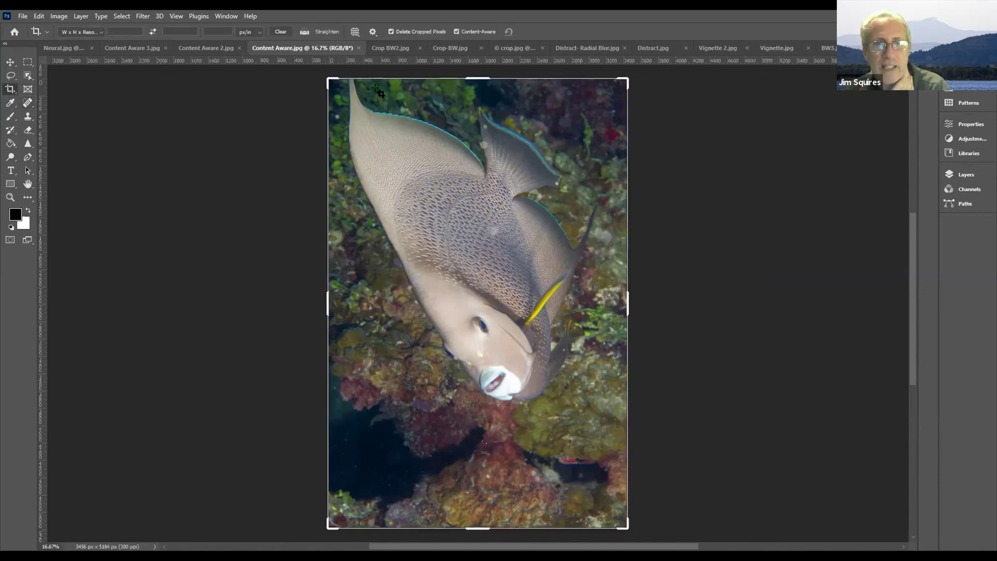
left_click_drag(481, 77, 483, 79)
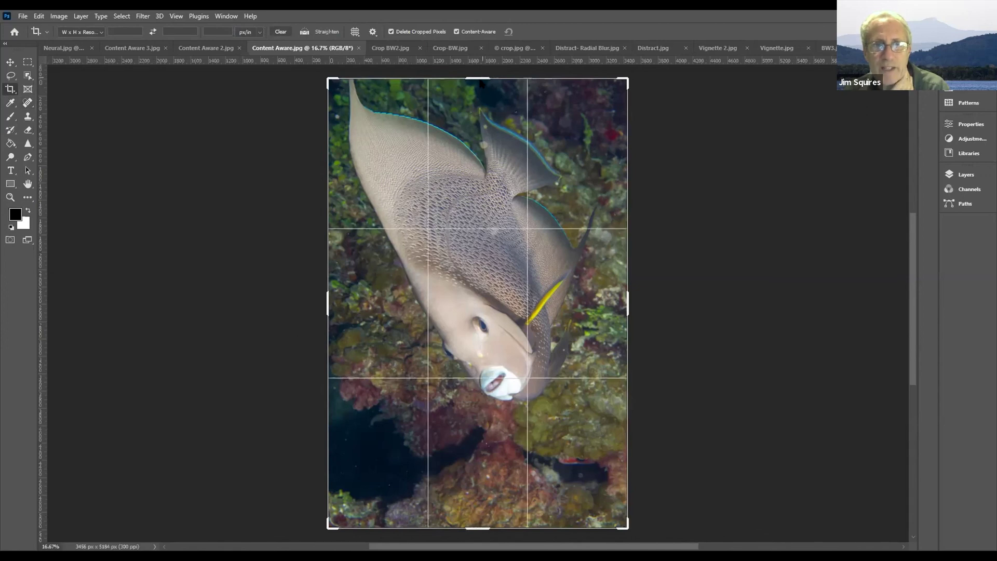
left_click_drag(478, 84, 478, 87)
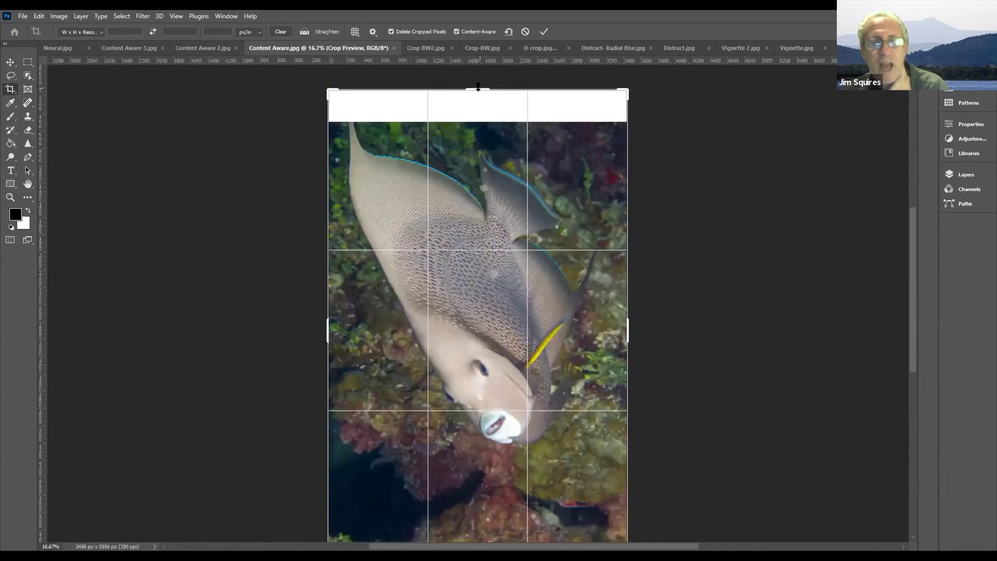
left_click(457, 31)
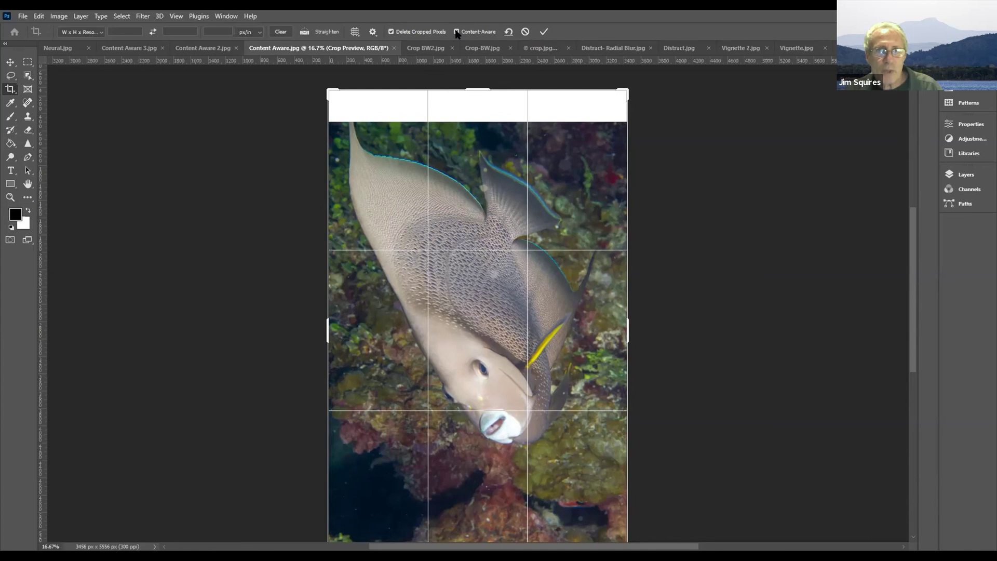
left_click(457, 32)
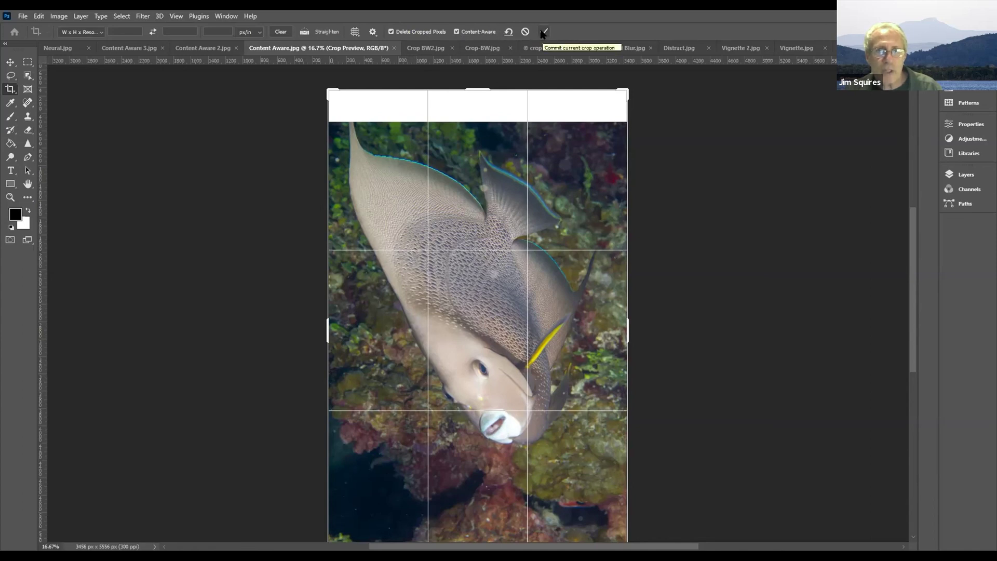
left_click(543, 33)
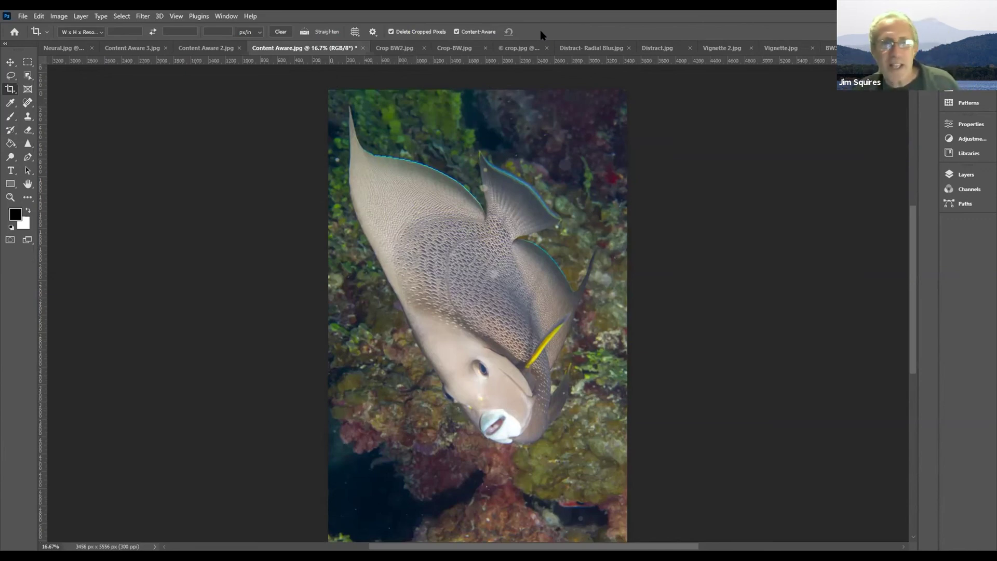
Widen Content Aware 2.jpg beyond the red flower's right side to 8256 x 5184 px with a content-aware crop.
left_click(210, 49)
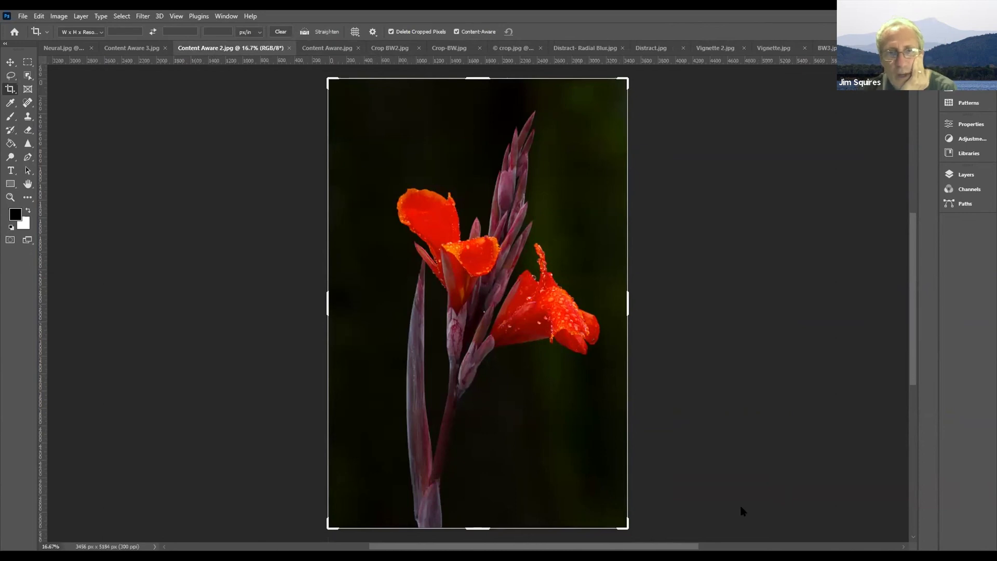
left_click(627, 306)
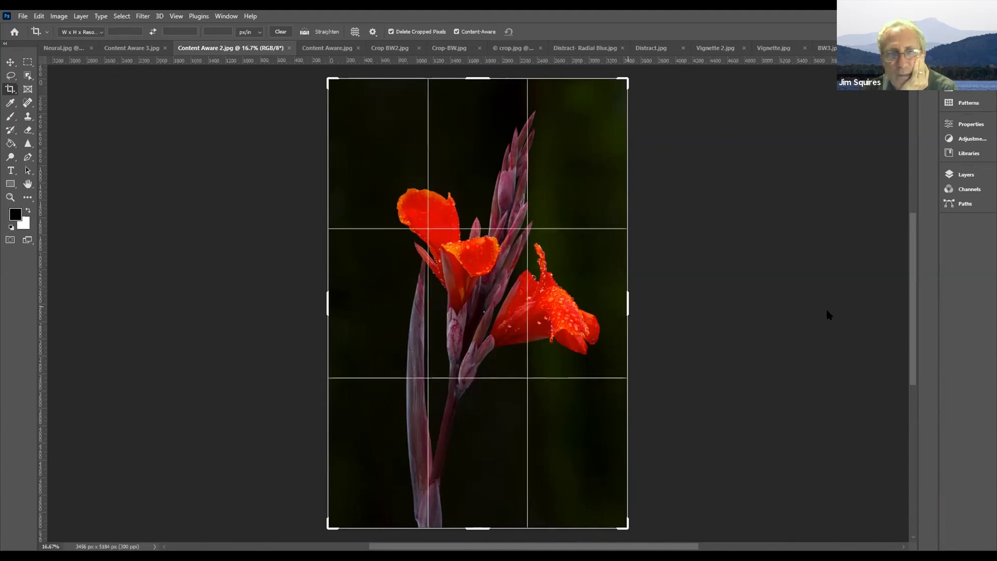
left_click_drag(628, 311, 835, 311)
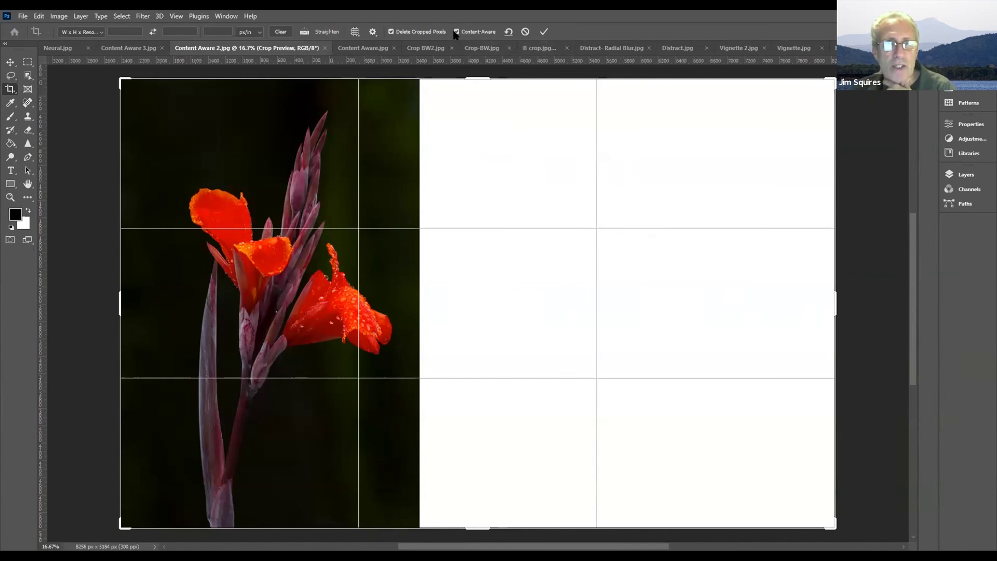
left_click(544, 32)
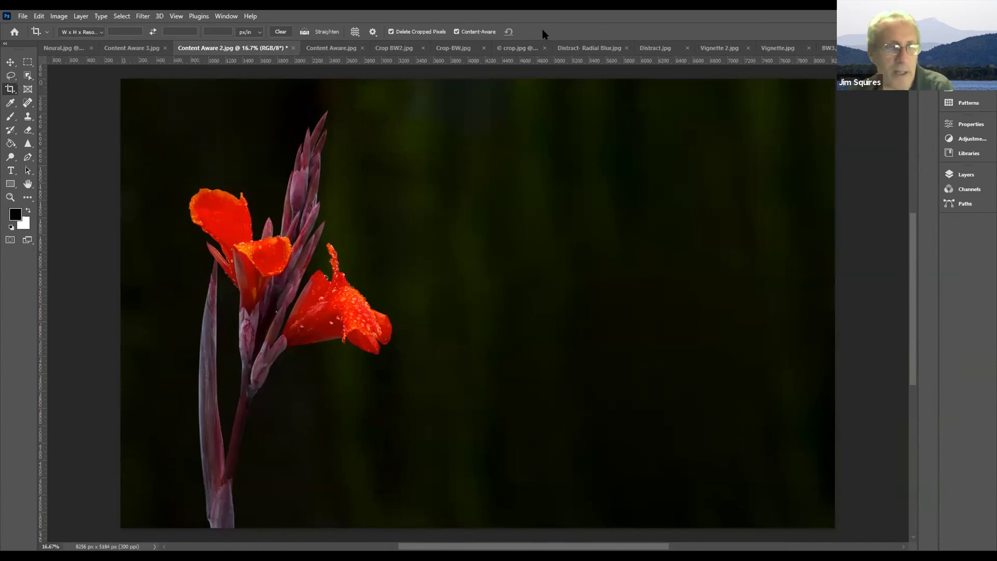
Switch to the Neural.jpg portrait, open Neural Filters and enable Smart Portrait.
left_click(129, 49)
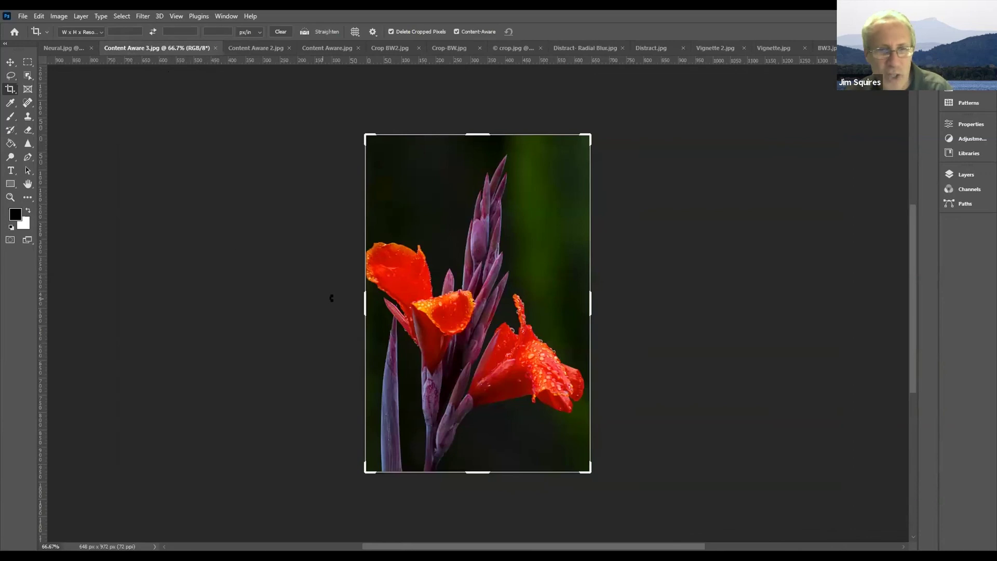
left_click(55, 49)
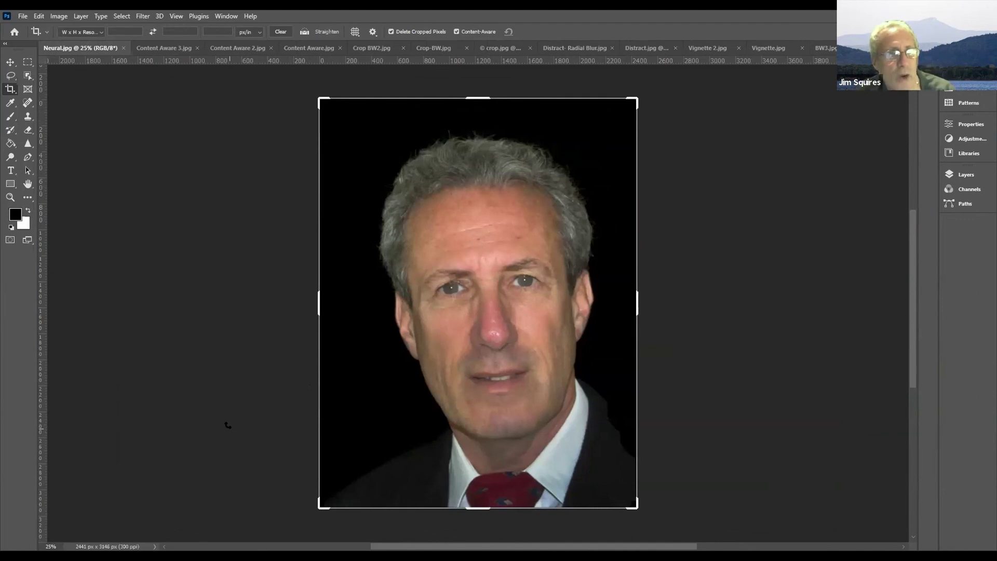
left_click(148, 18)
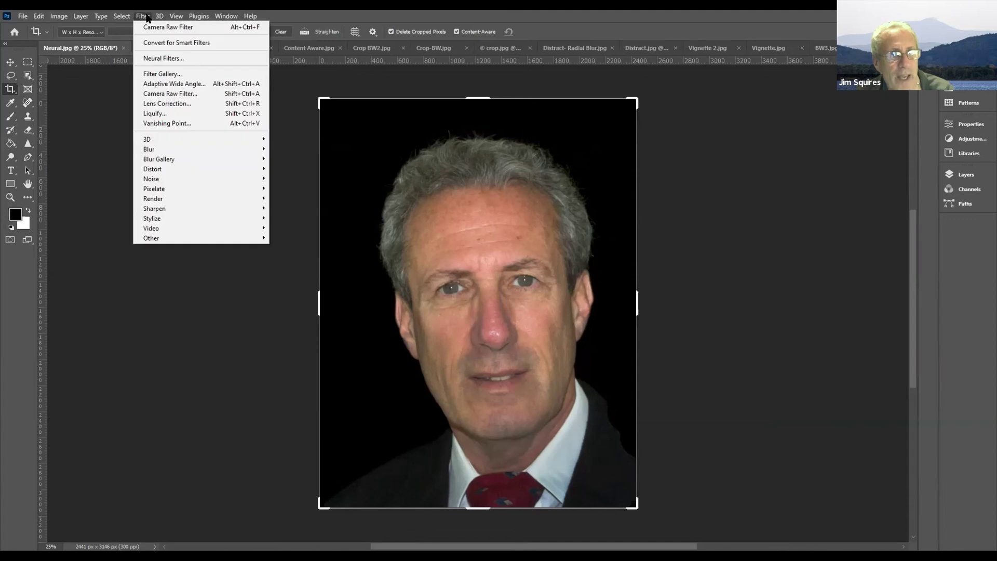
left_click(149, 59)
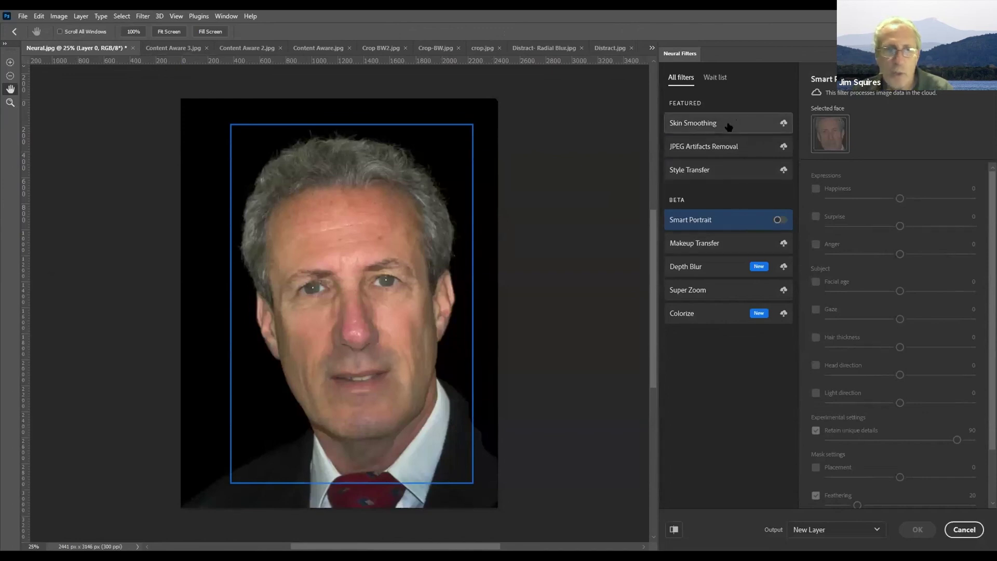
mouse_move(729, 126)
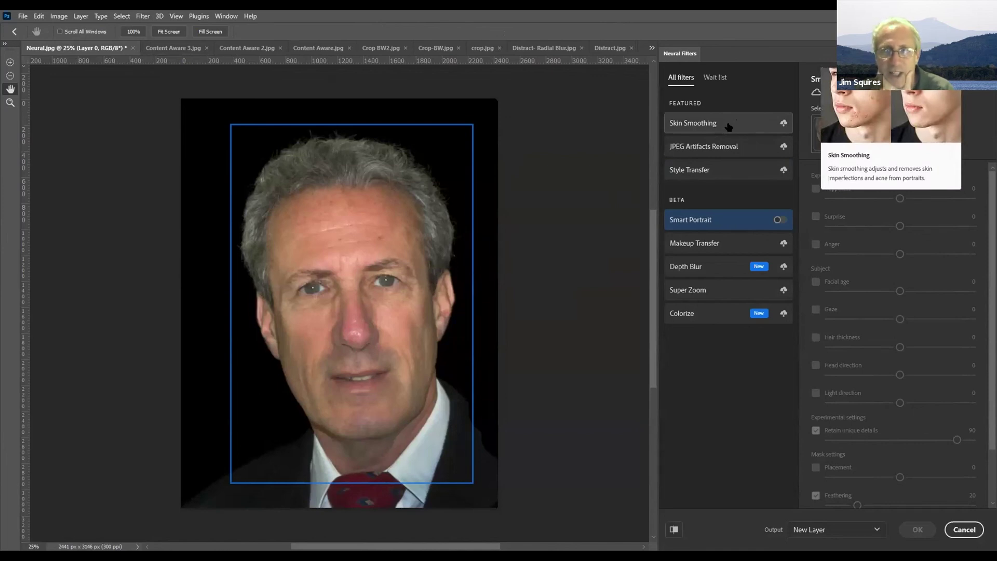
mouse_move(730, 145)
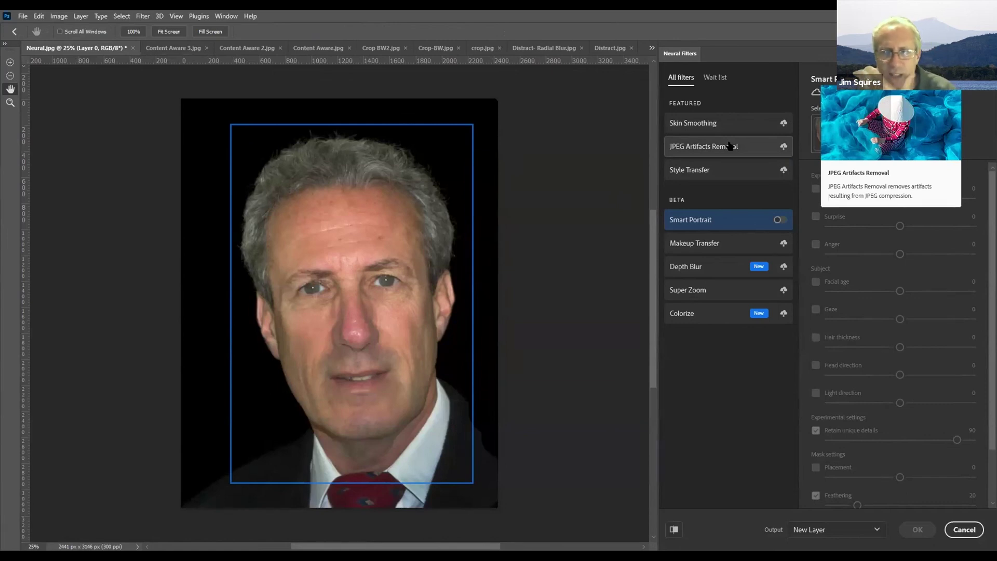
left_click(778, 220)
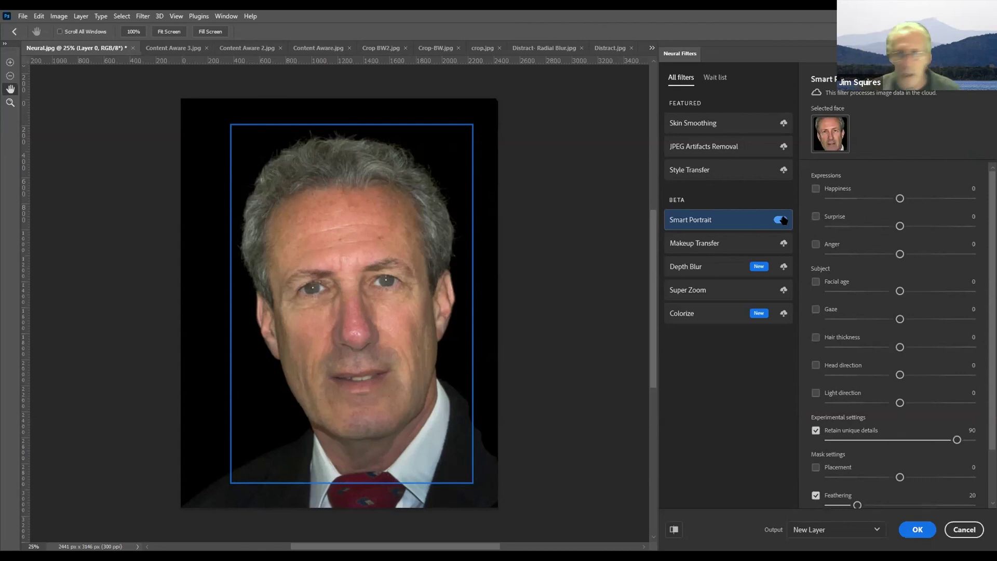
Preview a younger face with Facial age at -42, and set Facial age to +40.
left_click(815, 281)
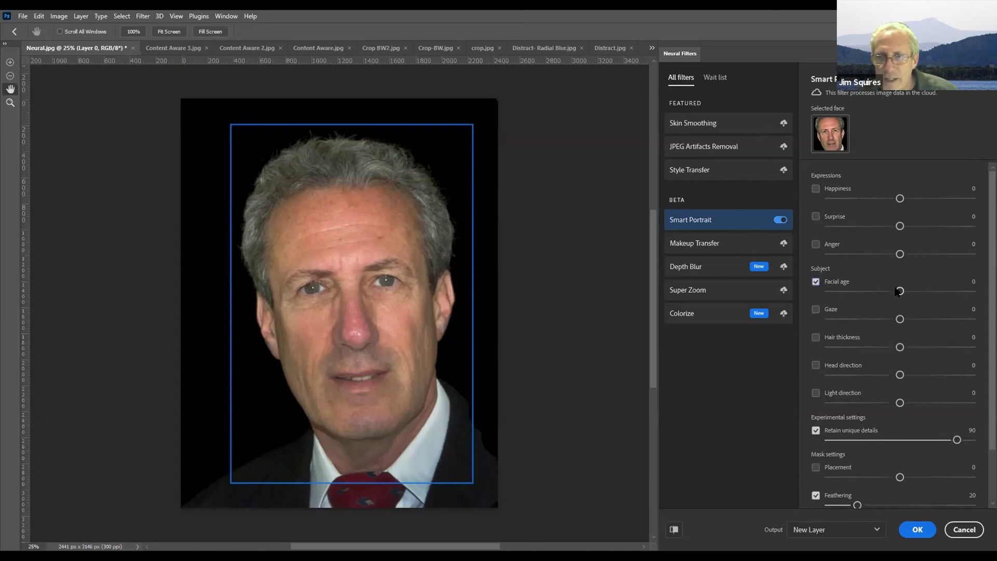
left_click_drag(901, 292, 831, 297)
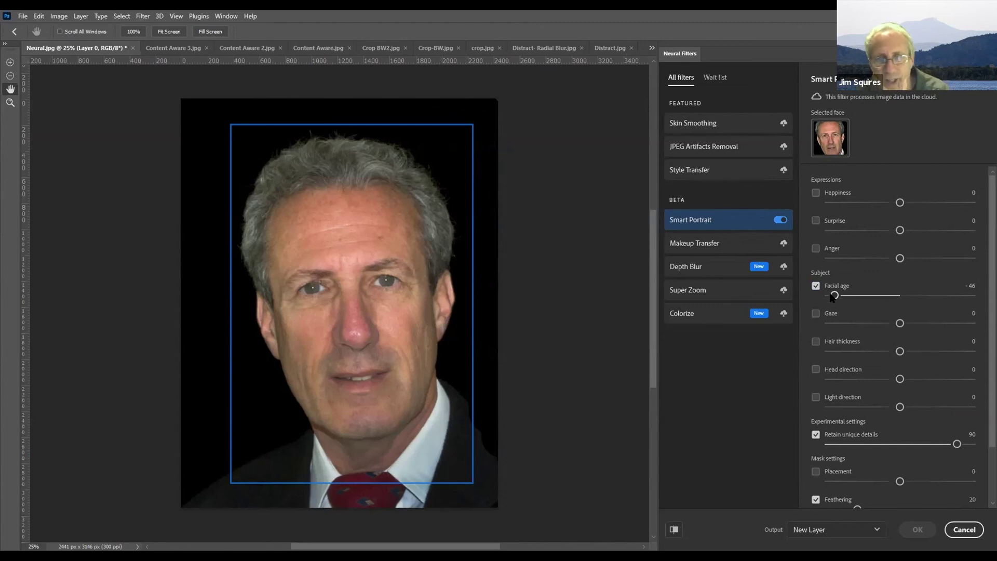
left_click_drag(835, 294, 836, 295)
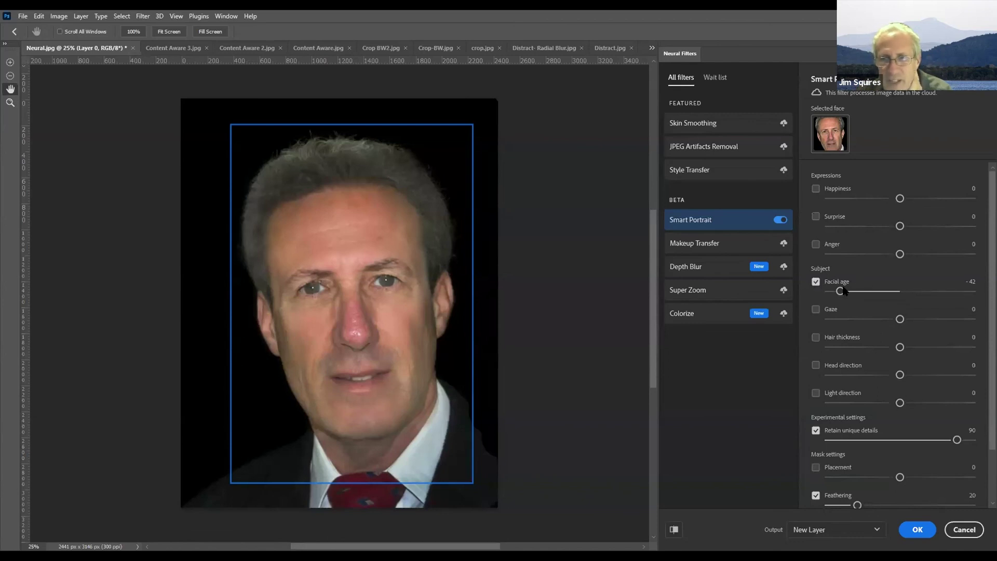
left_click_drag(841, 291, 958, 300)
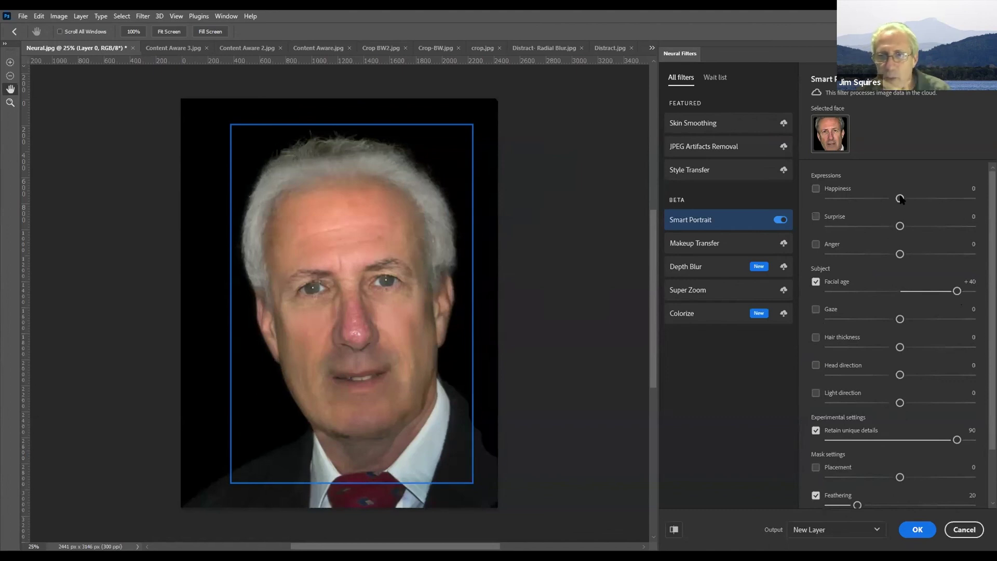
Try Happiness at +43 on the portrait, and set both Happiness and Anger to -34.
left_click_drag(900, 198, 965, 204)
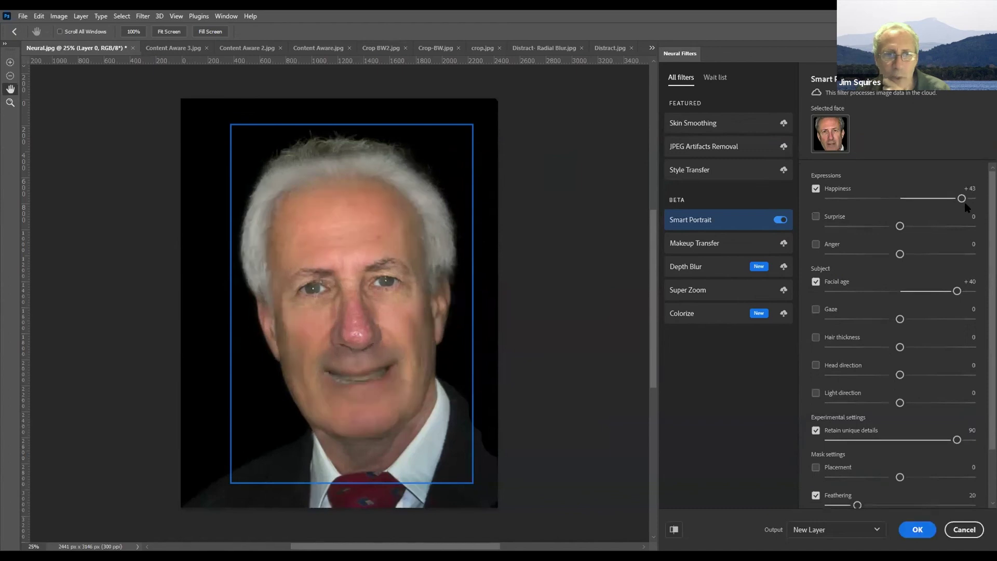
left_click_drag(826, 200, 851, 201)
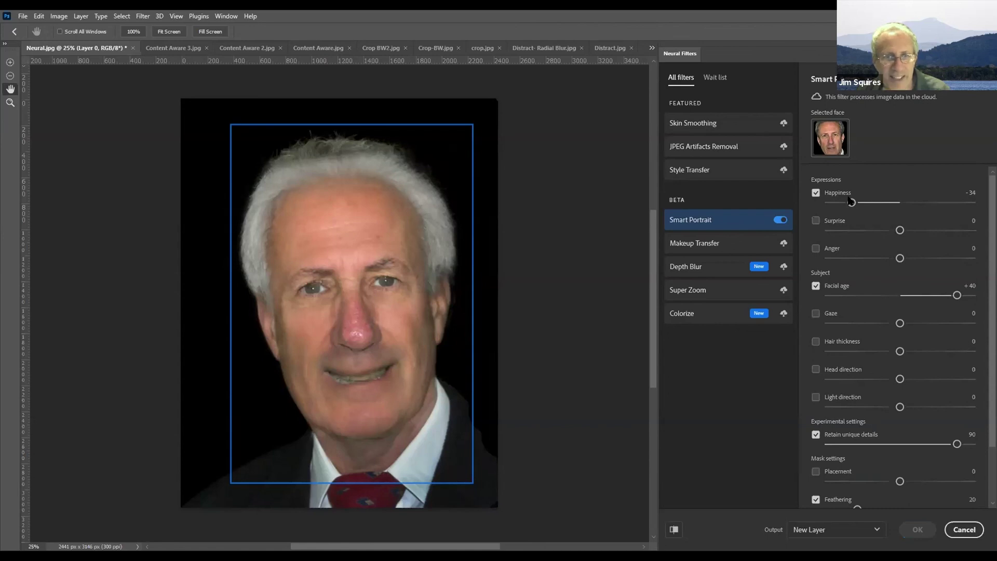
left_click(850, 255)
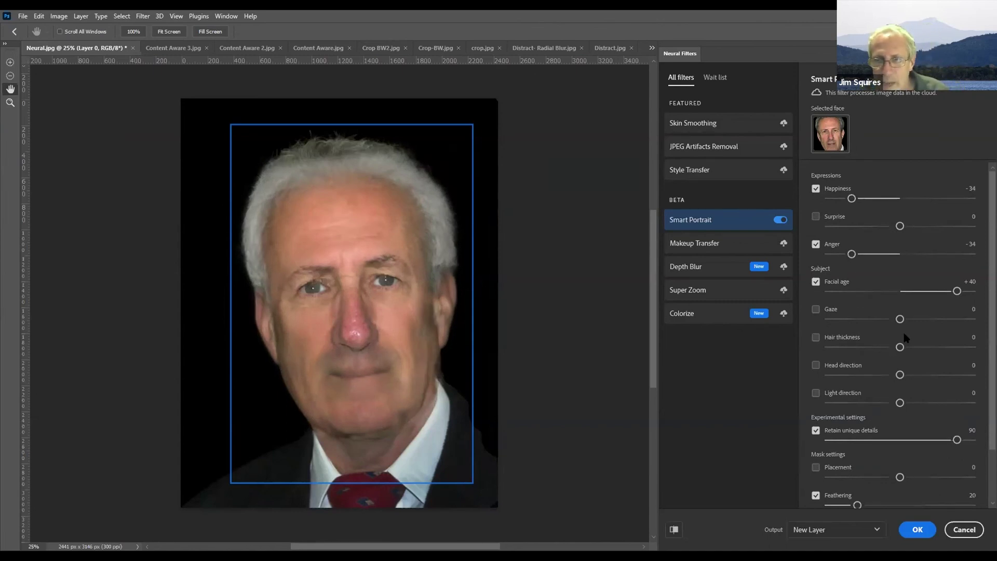
Shift the portrait's Gaze to +25, and reduce it to +12.
left_click_drag(900, 319, 936, 324)
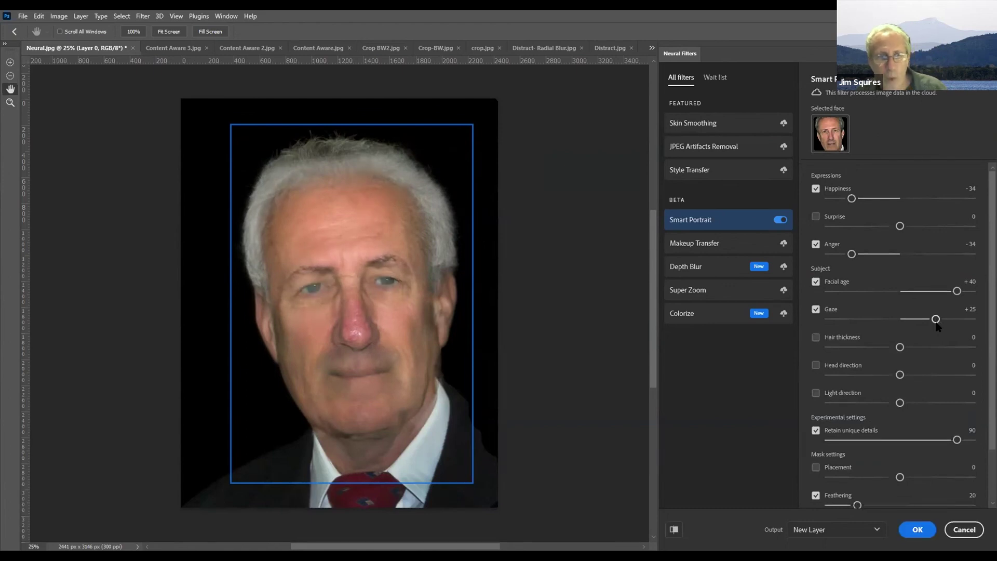
left_click(918, 318)
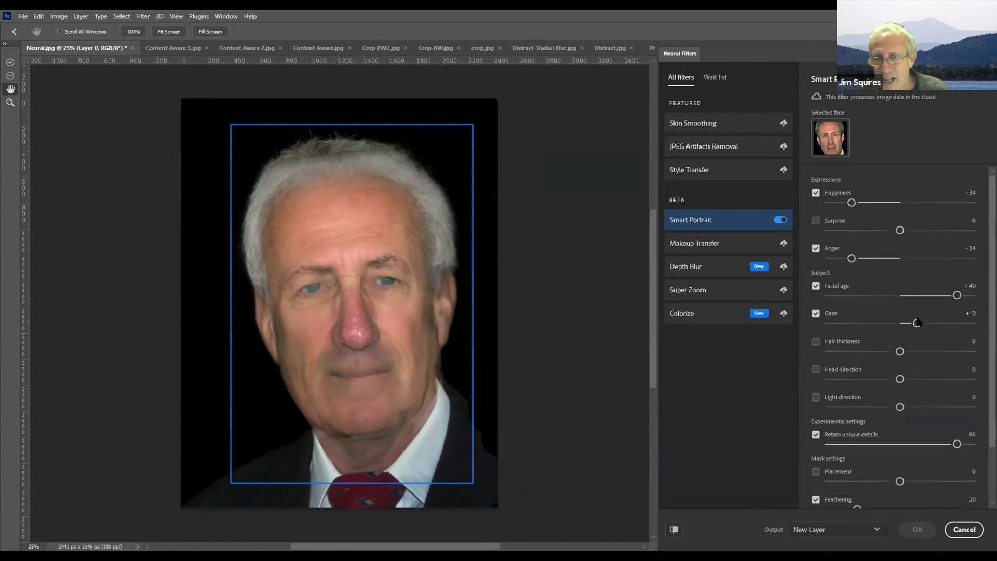